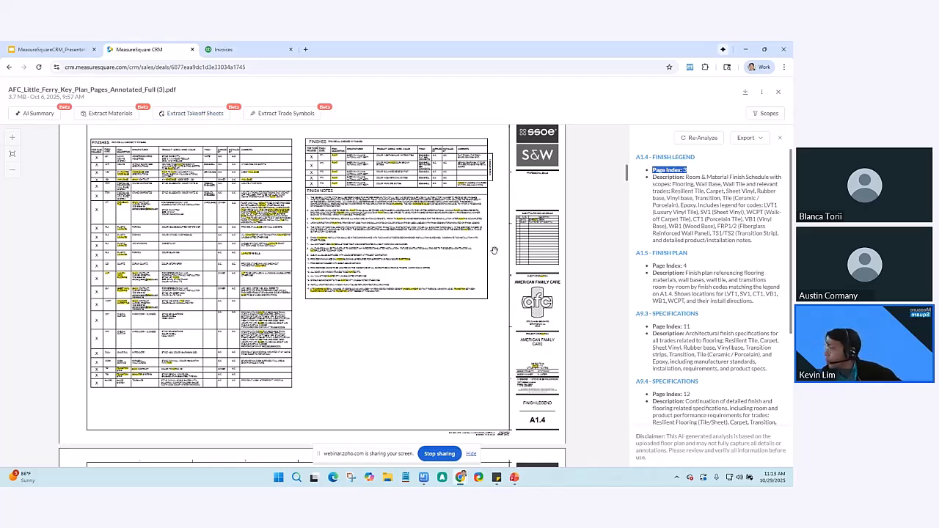
# Step: Examine the A1.4 finish legend sheet and the following finish plan alongside the extracted takeoff sheet descriptions
pyautogui.scroll(-1, 673, 291)
pyautogui.scroll(-1, 386, 355)
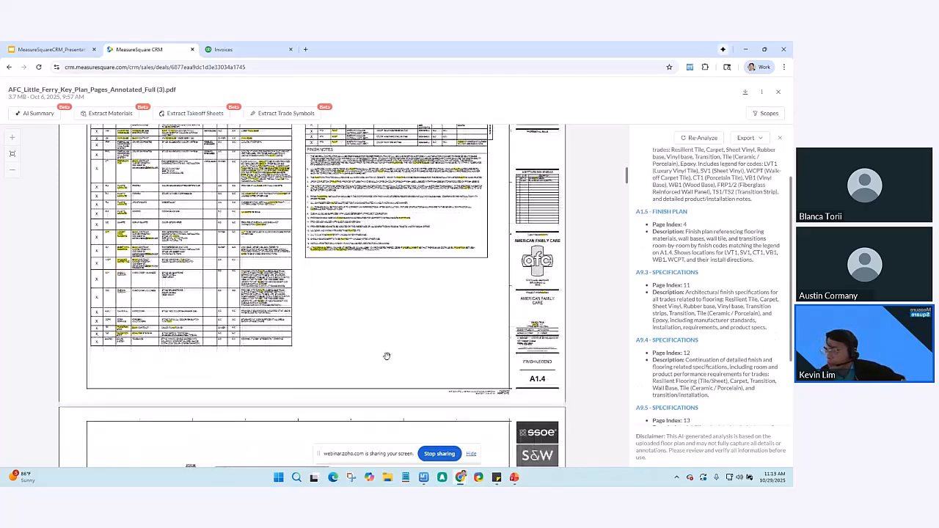
pyautogui.scroll(-2, 386, 353)
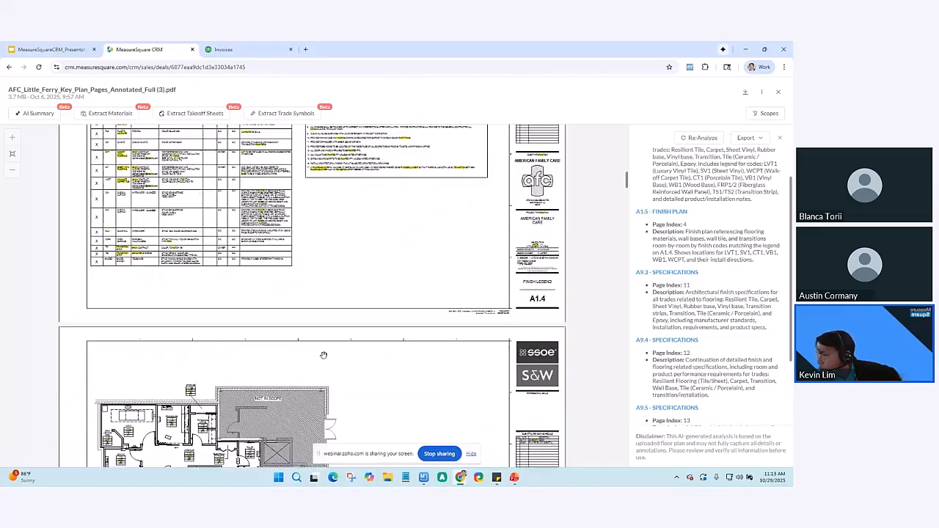
pyautogui.scroll(-4, 323, 355)
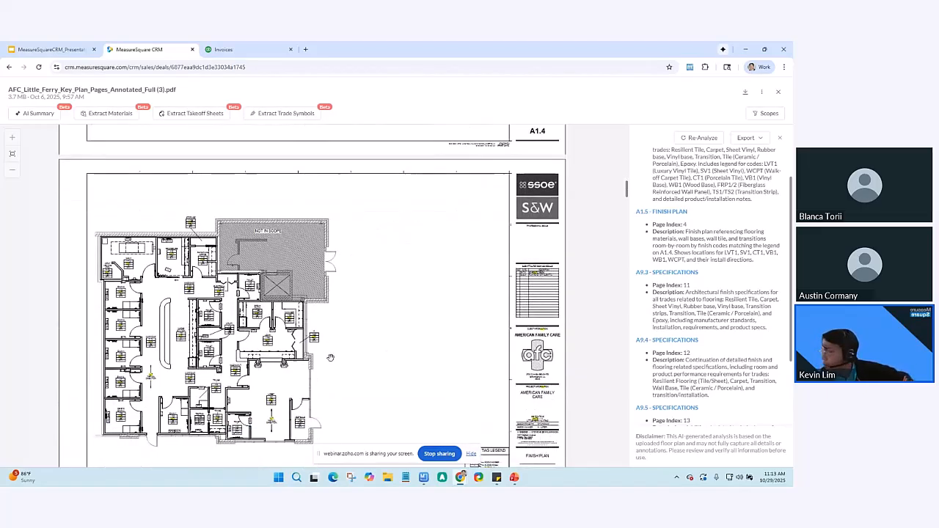
pyautogui.scroll(-1, 692, 254)
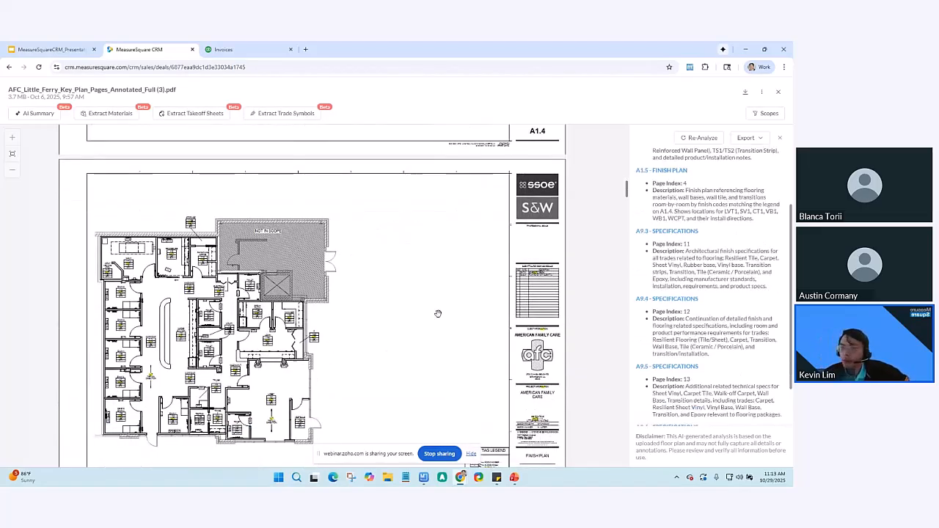
pyautogui.scroll(1, 373, 310)
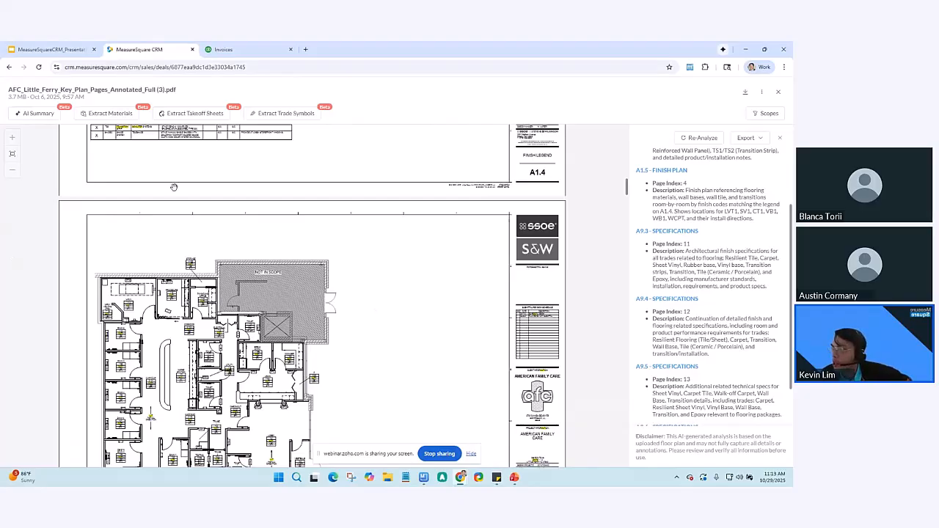
# Step: Extract the trade symbols from the plan file and look through the symbols listed for the A1.4 finish legend
pyautogui.click(290, 110)
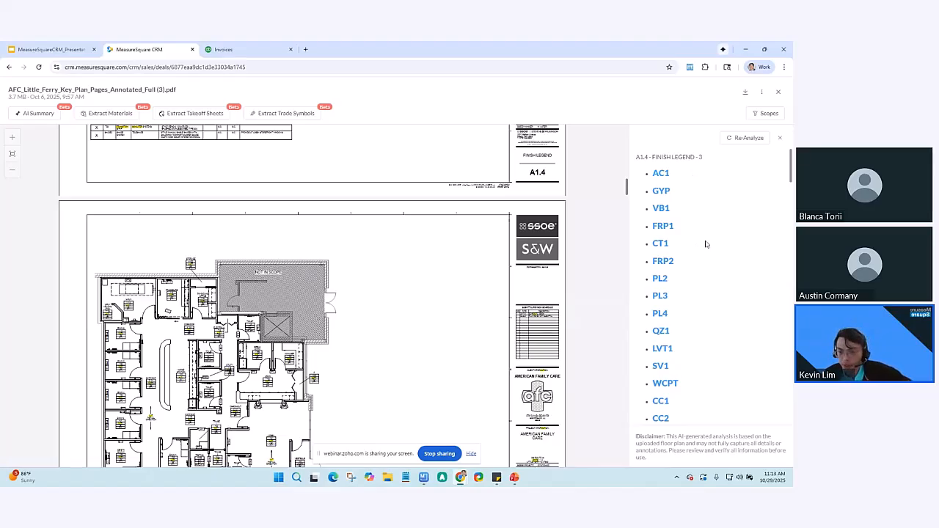
pyautogui.scroll(-2, 704, 243)
pyautogui.scroll(2, 706, 242)
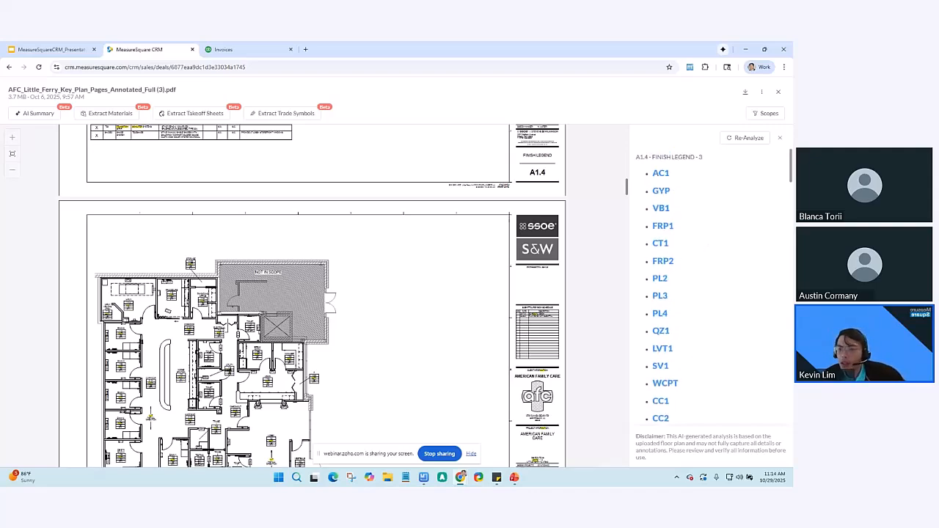
# Step: Review the scopes and trades available for the analysis without changing them, and close the plan file
pyautogui.click(776, 115)
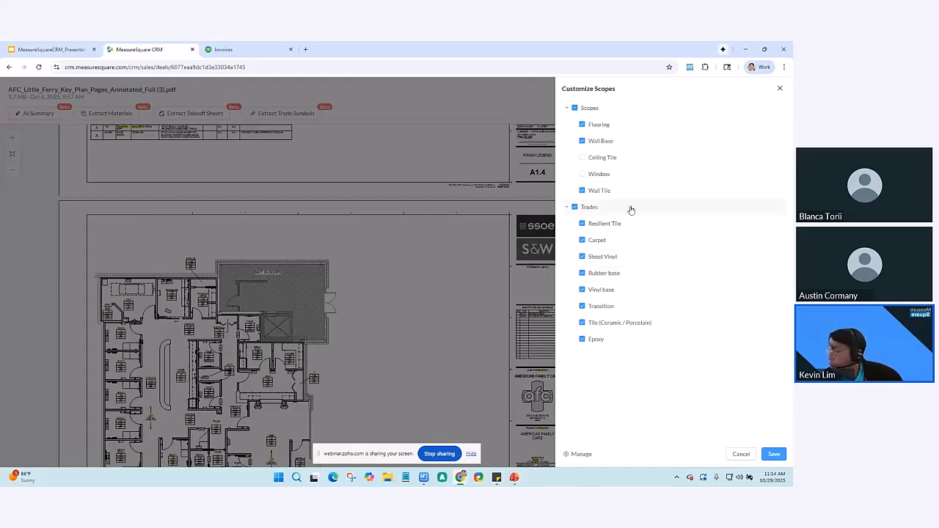
pyautogui.click(742, 455)
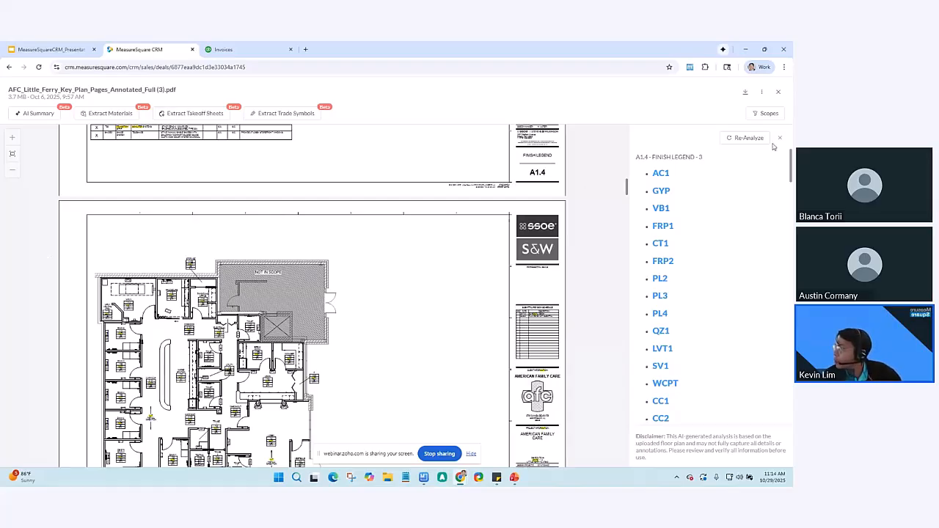
pyautogui.click(780, 94)
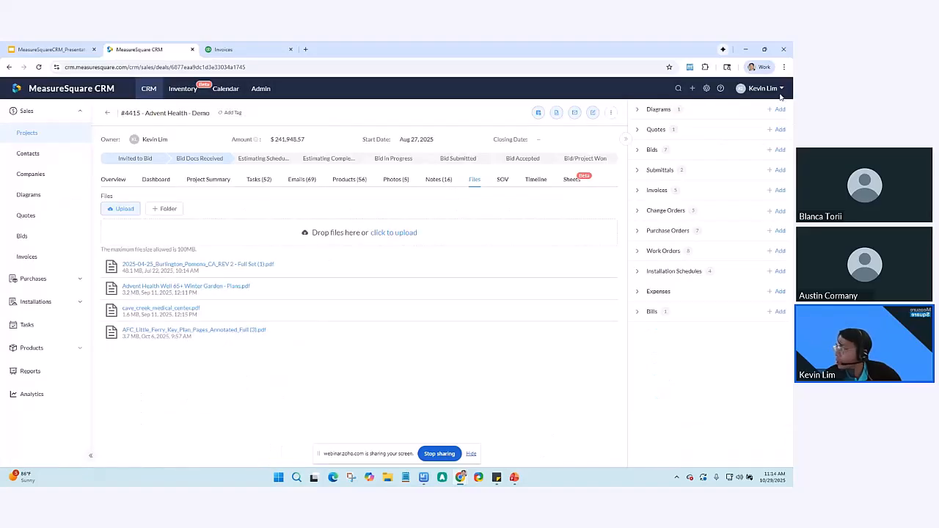
# Step: Open the Plan Analyzer preferences in the CRM settings
pyautogui.click(707, 89)
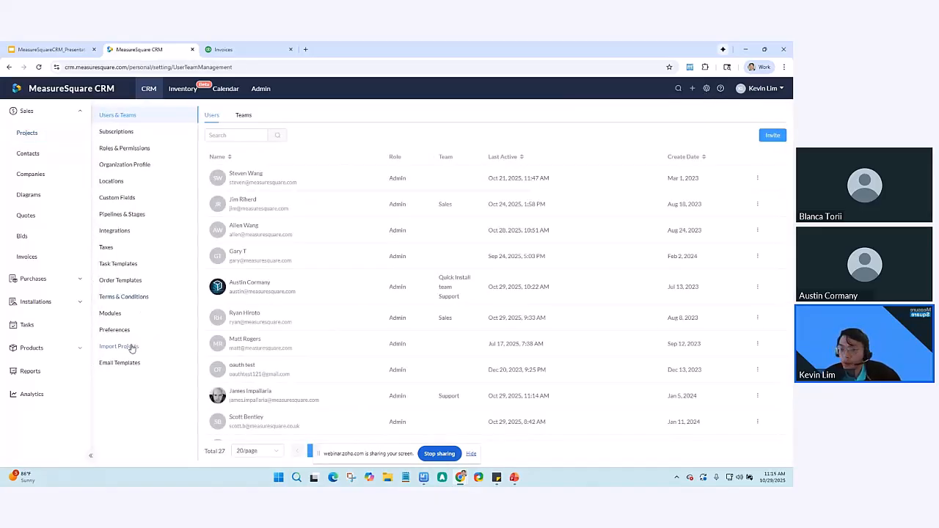
pyautogui.click(124, 332)
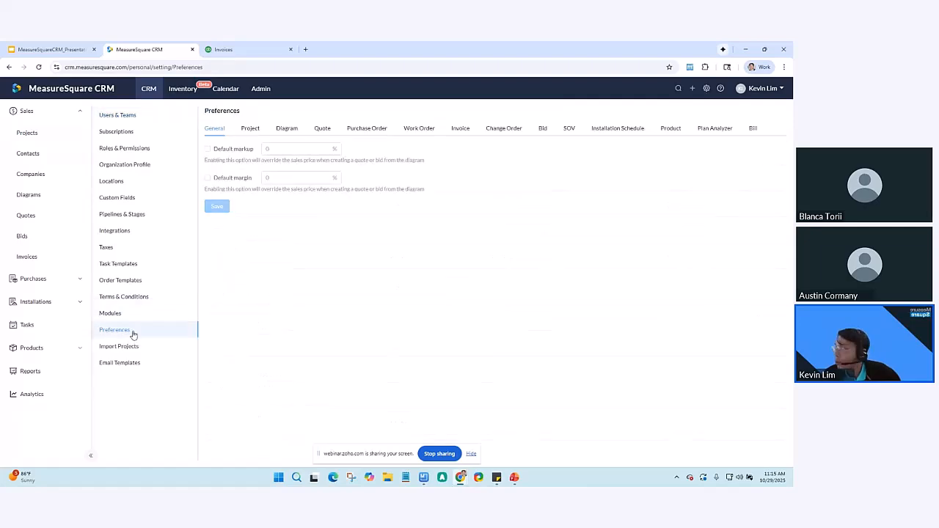
pyautogui.click(704, 130)
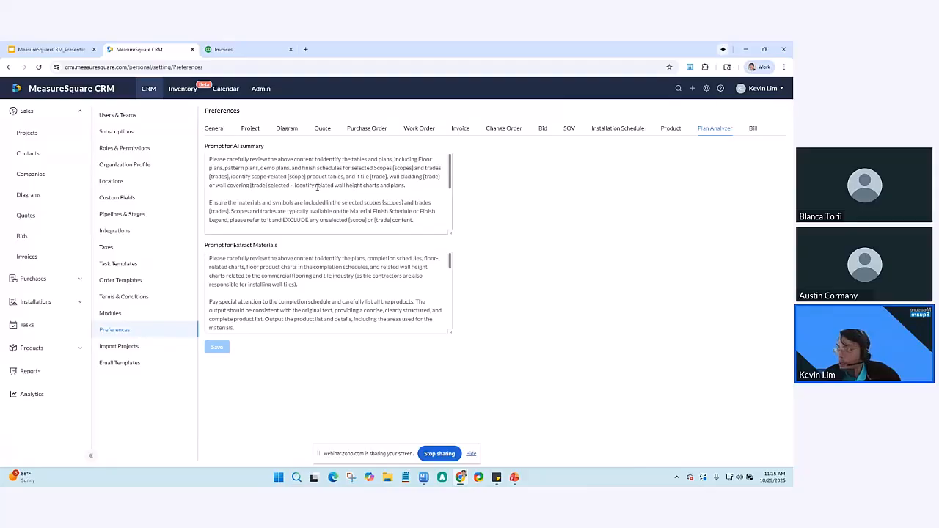
# Step: Read through the AI summary prompt, including its scope, product list and transition instructions
pyautogui.click(239, 177)
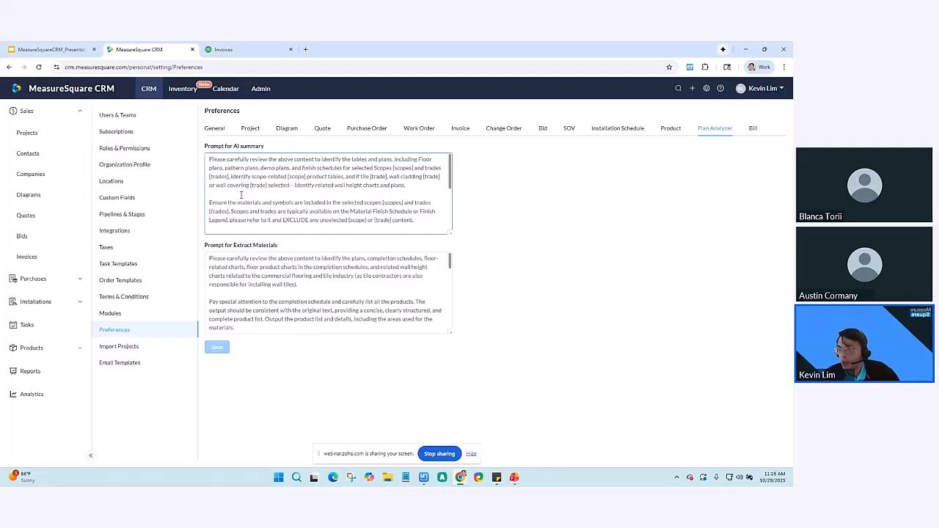
pyautogui.scroll(-2, 250, 198)
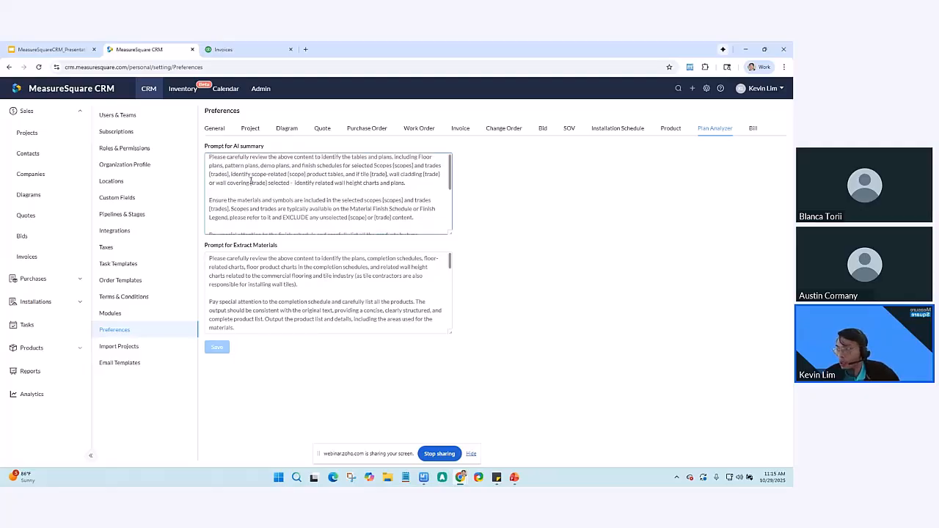
pyautogui.scroll(-3, 249, 200)
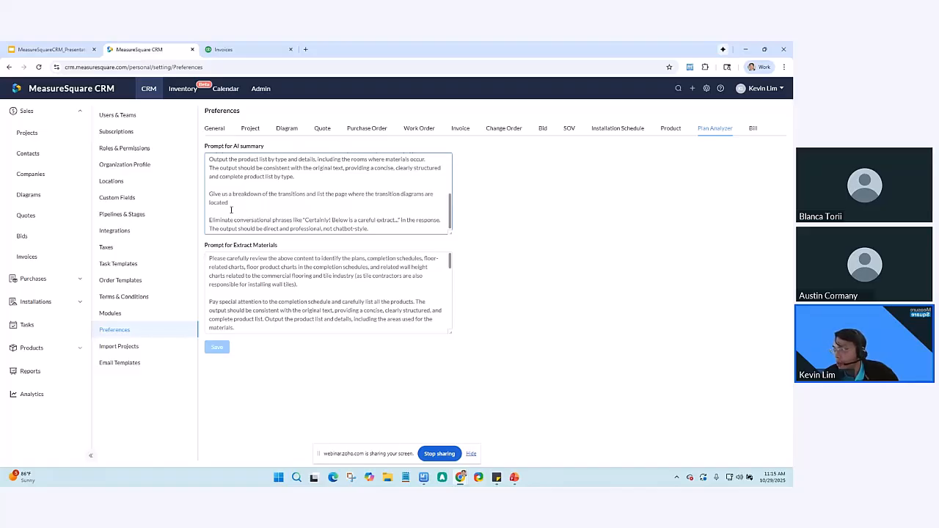
pyautogui.scroll(1, 236, 209)
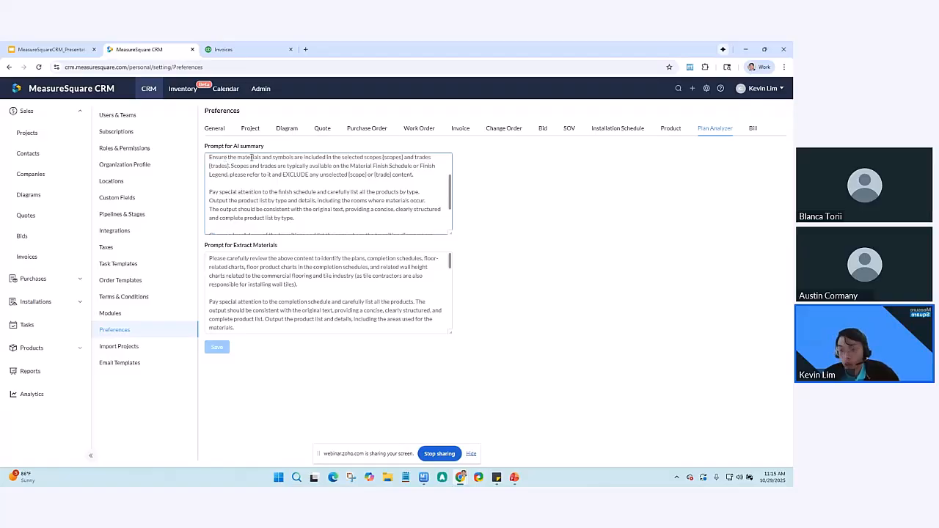
# Step: Read through the Extract Materials prompt, including its field definitions and required output format
pyautogui.click(235, 285)
pyautogui.scroll(-5, 239, 283)
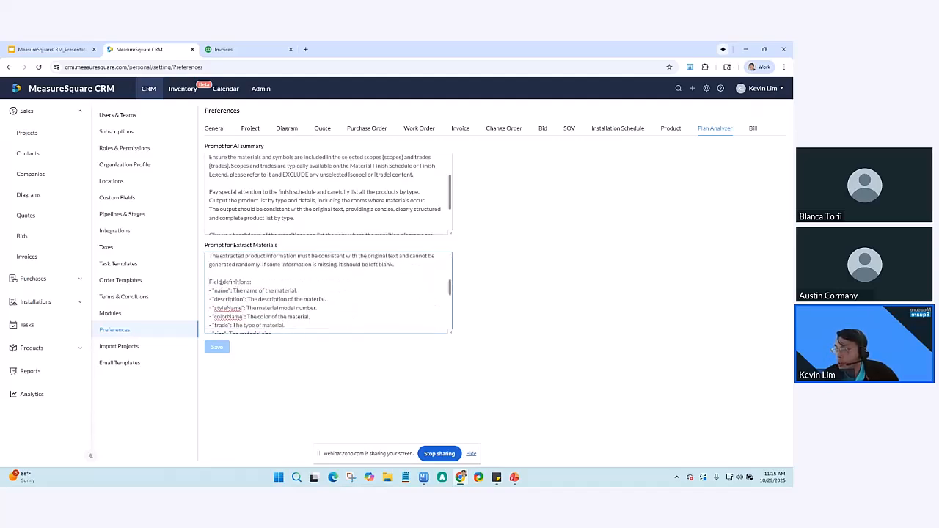
pyautogui.scroll(-1, 220, 289)
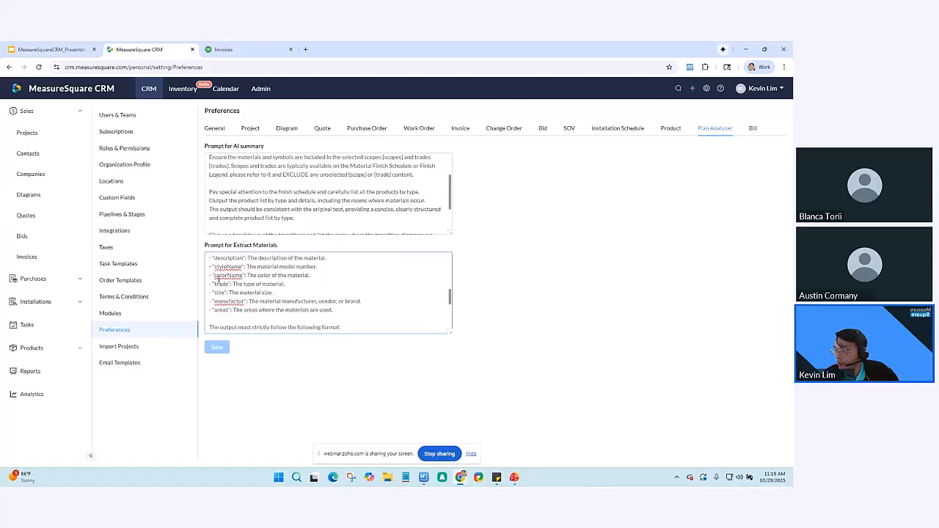
pyautogui.scroll(1, 223, 287)
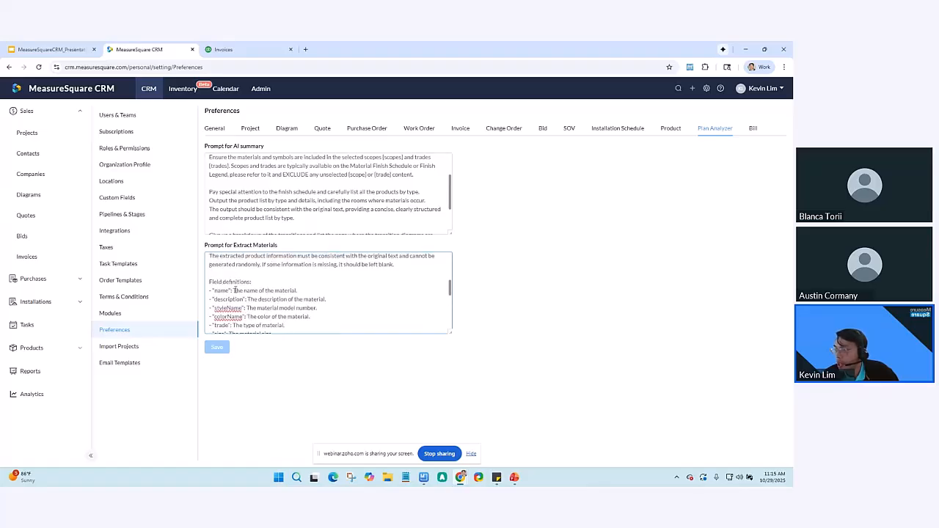
pyautogui.scroll(-2, 235, 291)
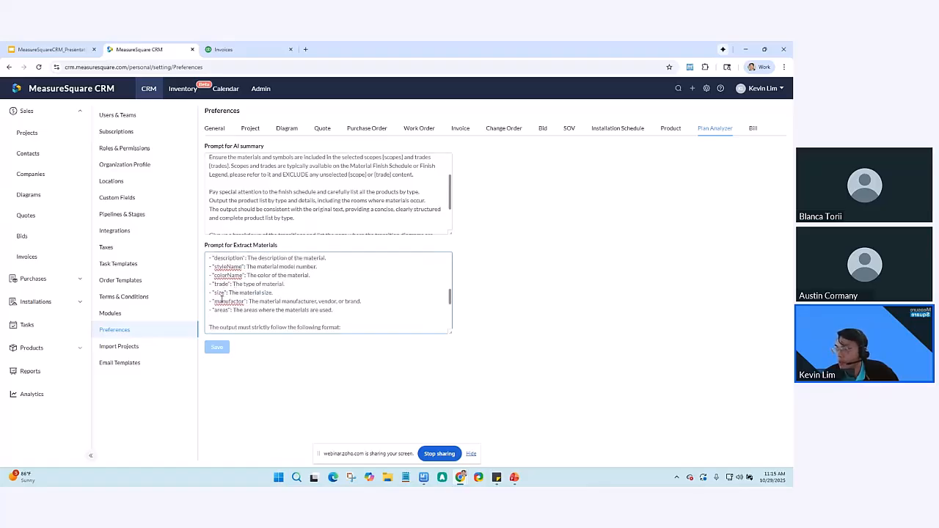
pyautogui.scroll(-3, 222, 297)
pyautogui.scroll(2, 220, 293)
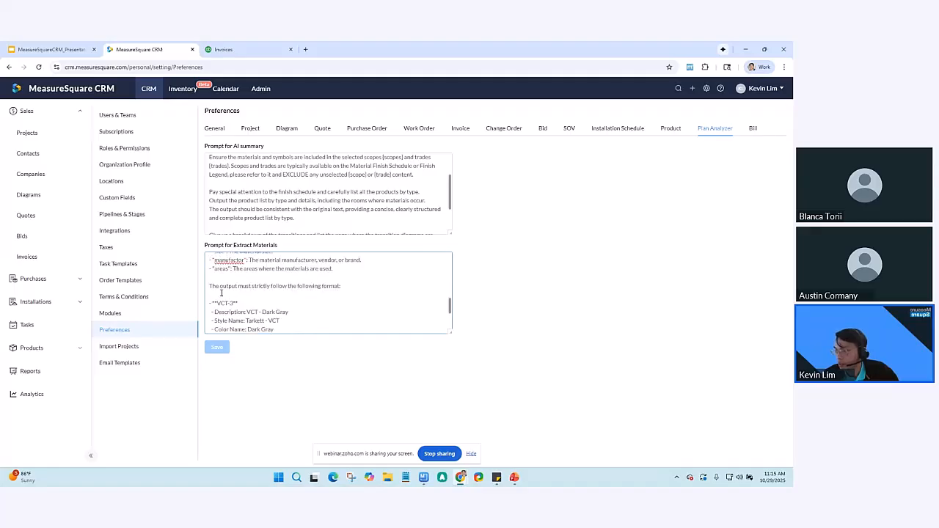
pyautogui.scroll(-4, 221, 292)
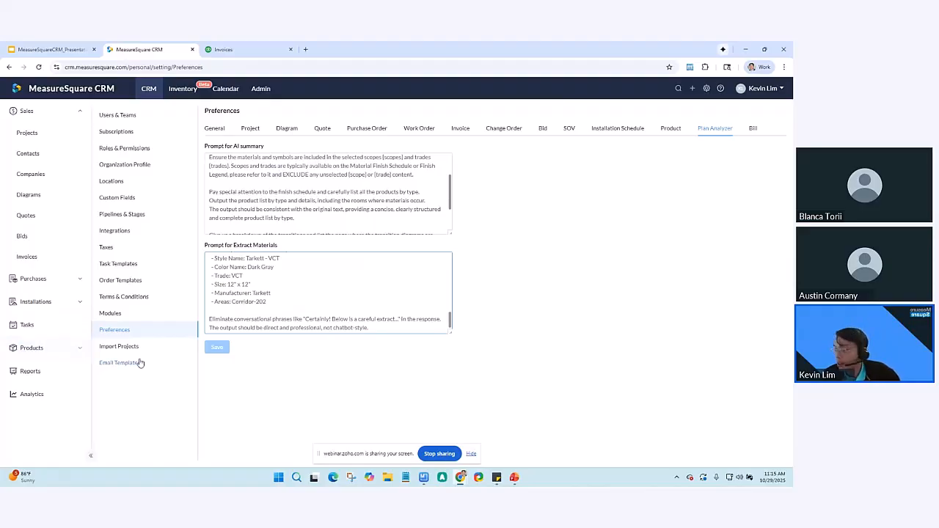
# Step: Return to the sales projects and open the "#4415 - Advent Health - Demo" project
pyautogui.click(16, 244)
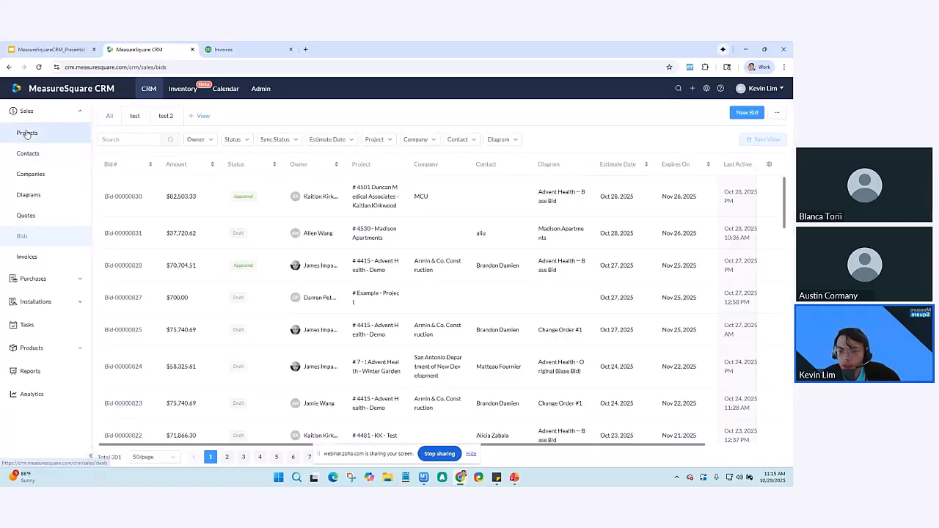
pyautogui.click(26, 132)
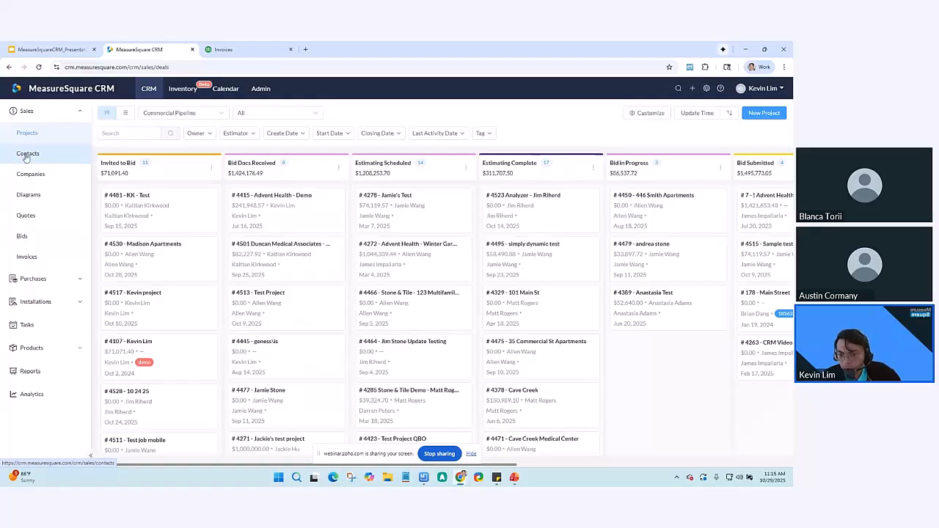
pyautogui.click(237, 197)
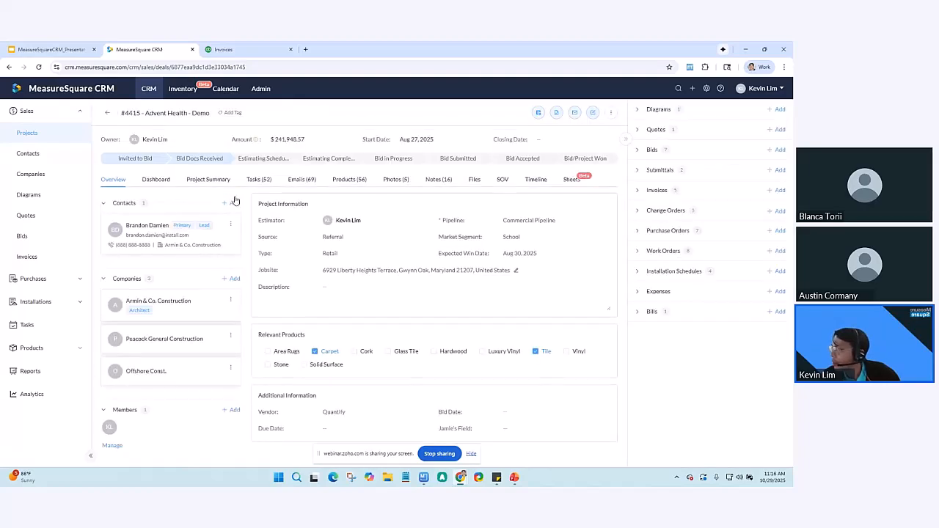
# Step: Search existing diagrams for "advent heal" and add "#4415 - Advent Health - Demo" to the project, leaving without importing any products
pyautogui.click(657, 109)
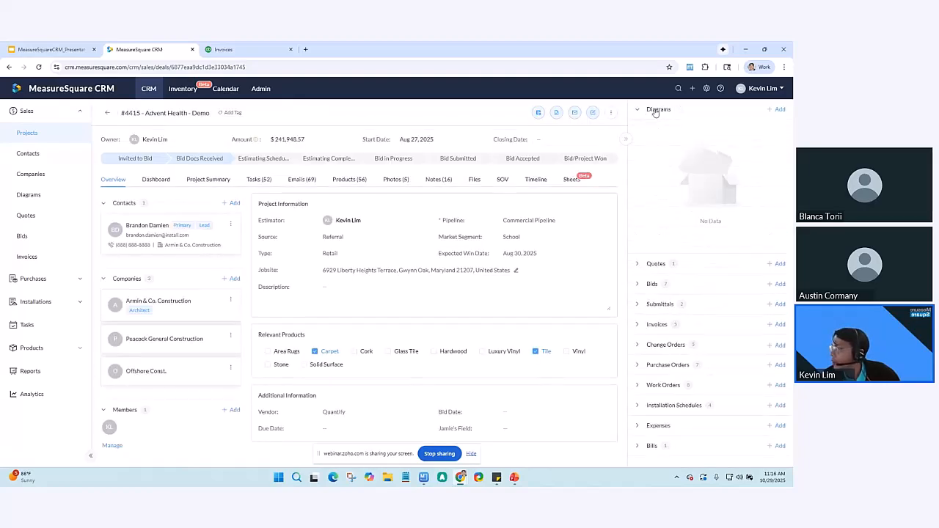
pyautogui.click(784, 110)
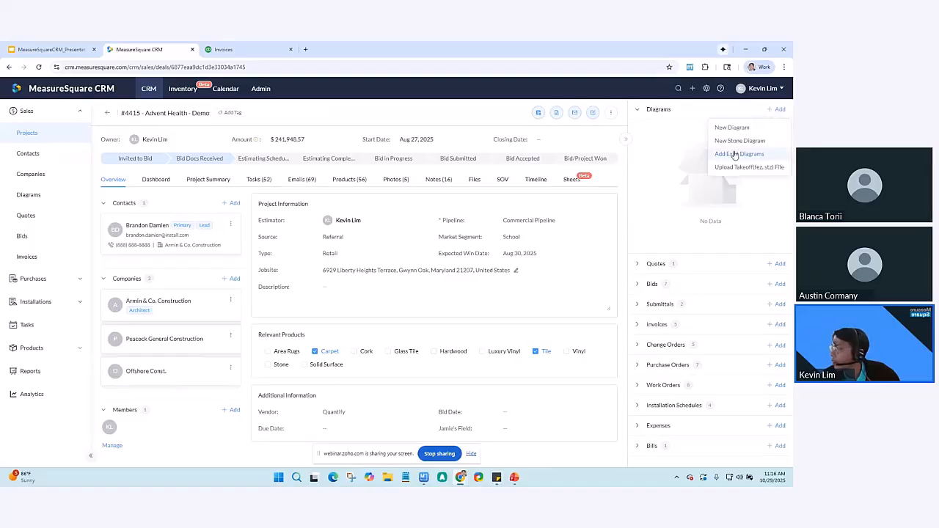
pyautogui.click(735, 155)
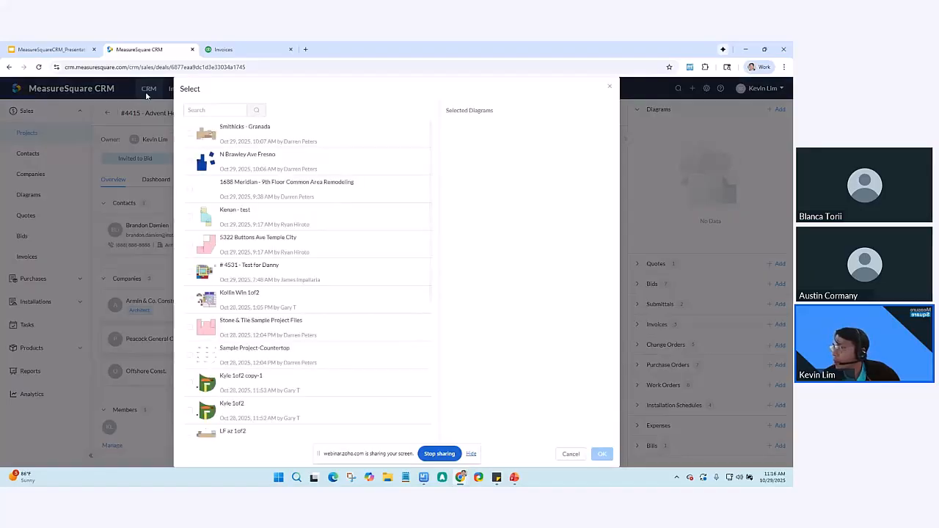
pyautogui.click(196, 110)
pyautogui.write('adven')
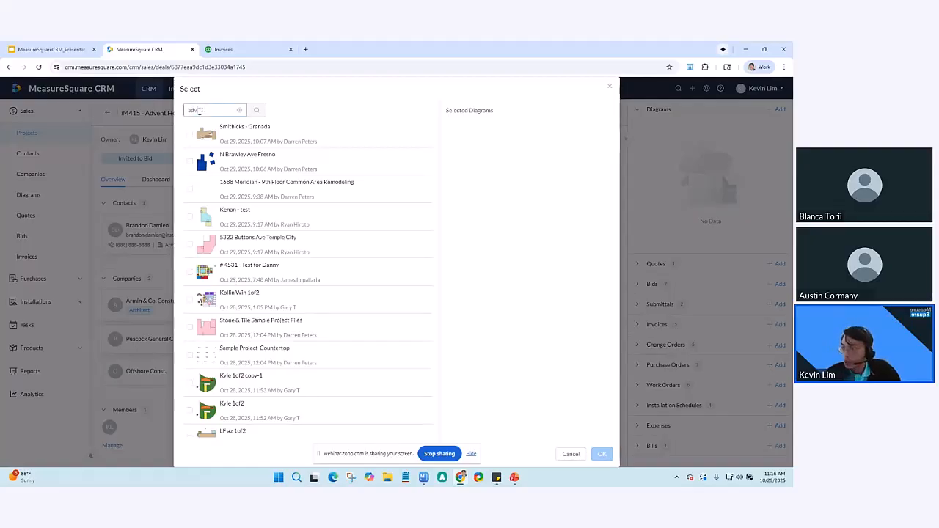
pyautogui.write('t heal')
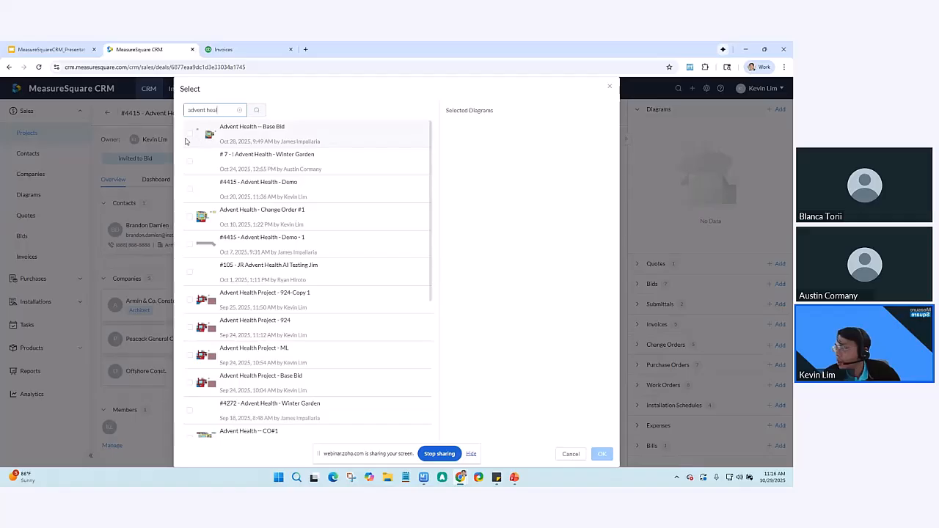
pyautogui.click(190, 189)
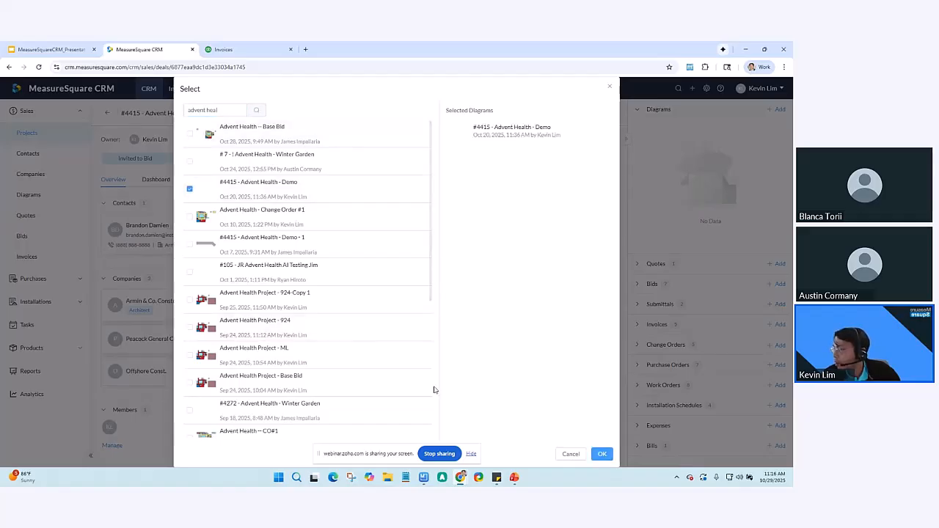
pyautogui.click(599, 454)
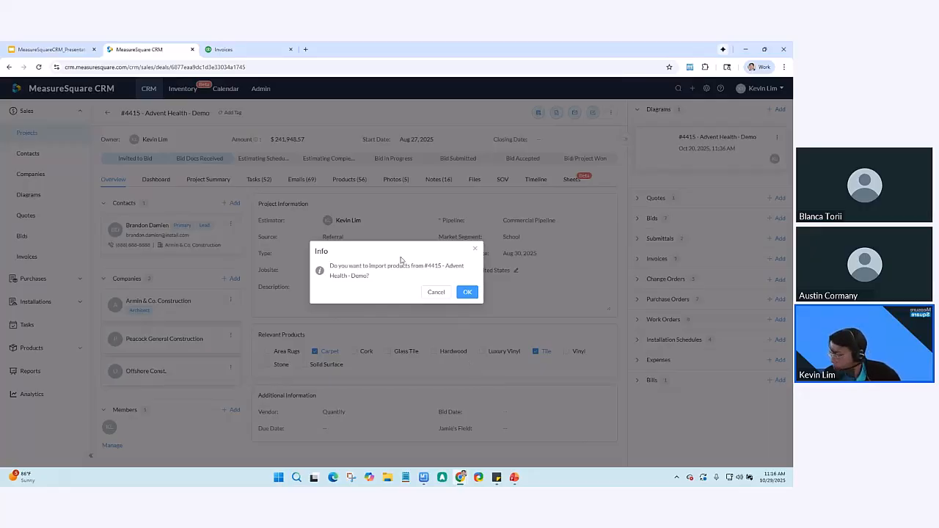
pyautogui.click(466, 292)
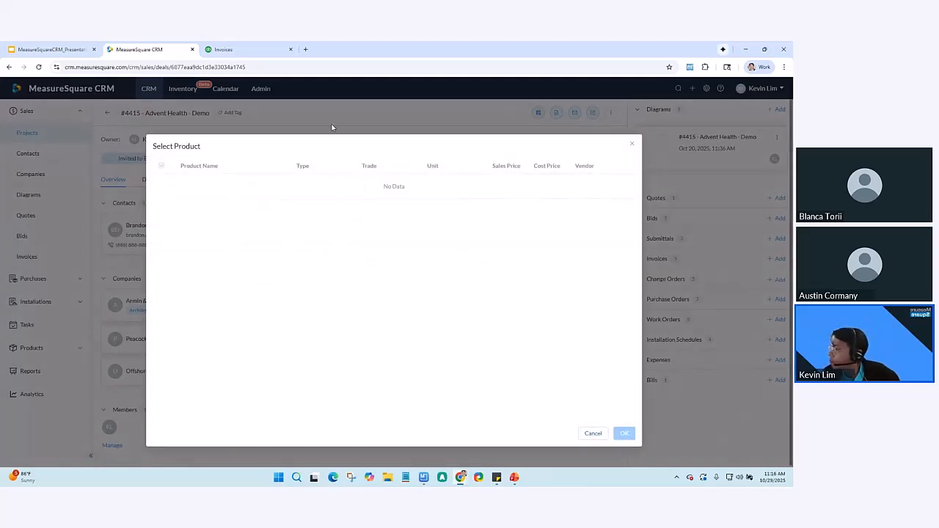
pyautogui.click(593, 434)
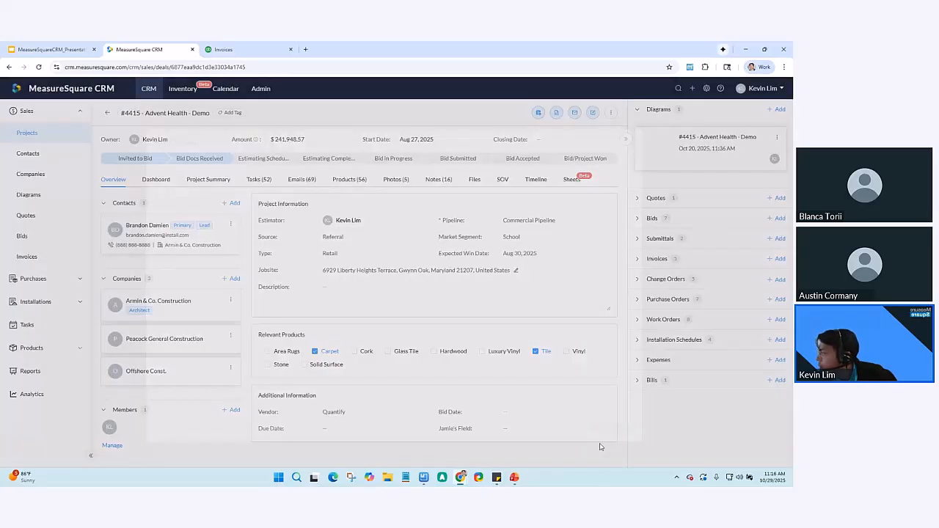
# Step: Search existing diagrams for "advent heal", add "Advent Health -- Base Bid" to the project, and import all of its products
pyautogui.click(778, 109)
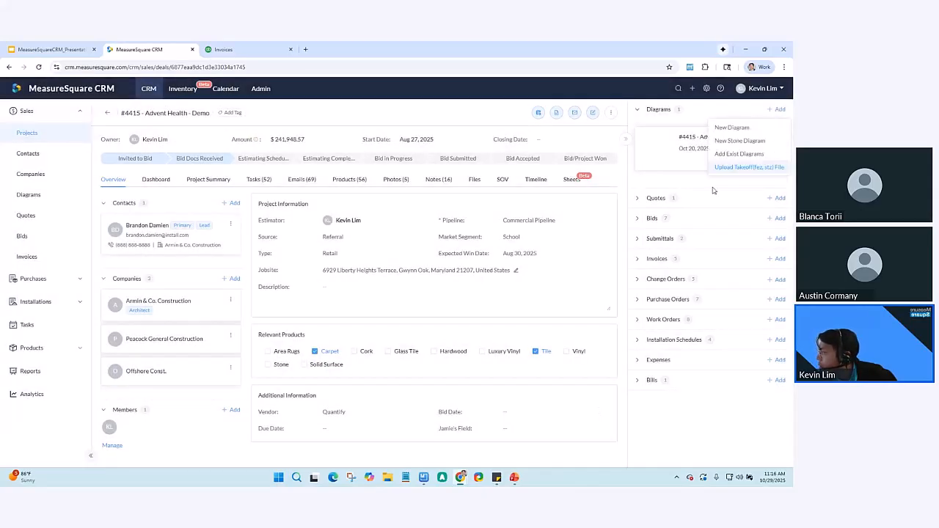
pyautogui.click(738, 156)
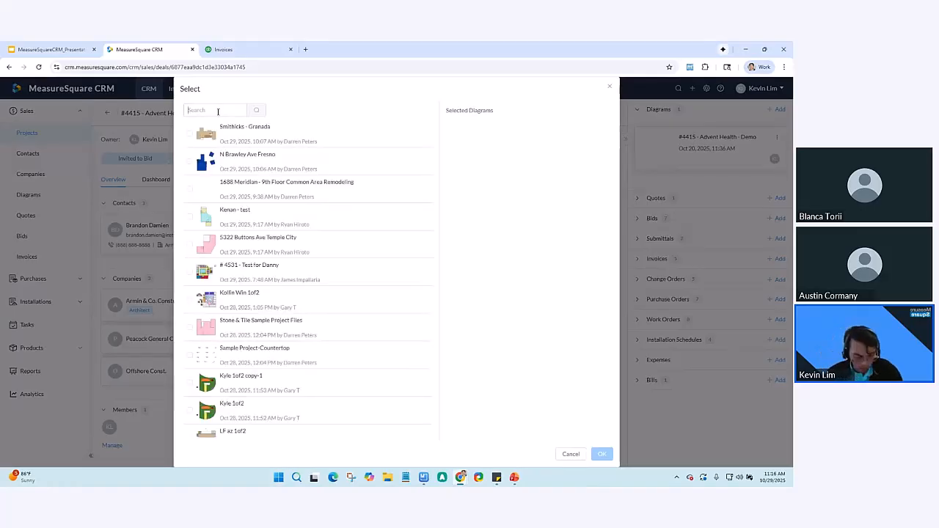
pyautogui.click(218, 110)
pyautogui.write('advent heal')
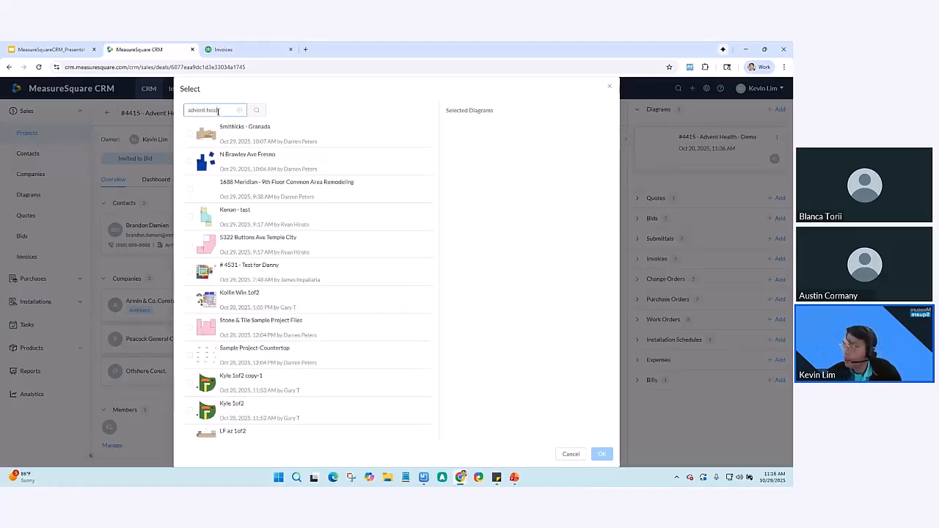
pyautogui.click(190, 134)
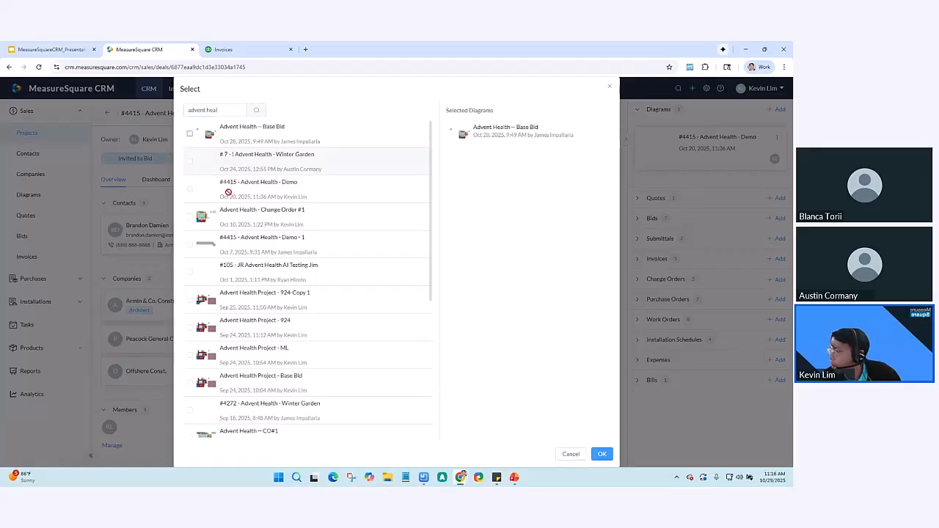
pyautogui.click(601, 455)
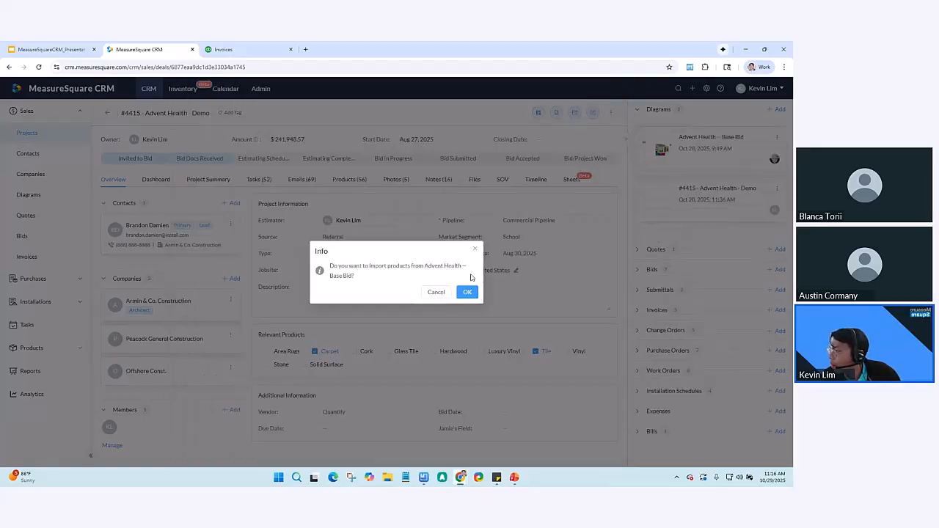
pyautogui.click(469, 291)
pyautogui.scroll(-10, 418, 331)
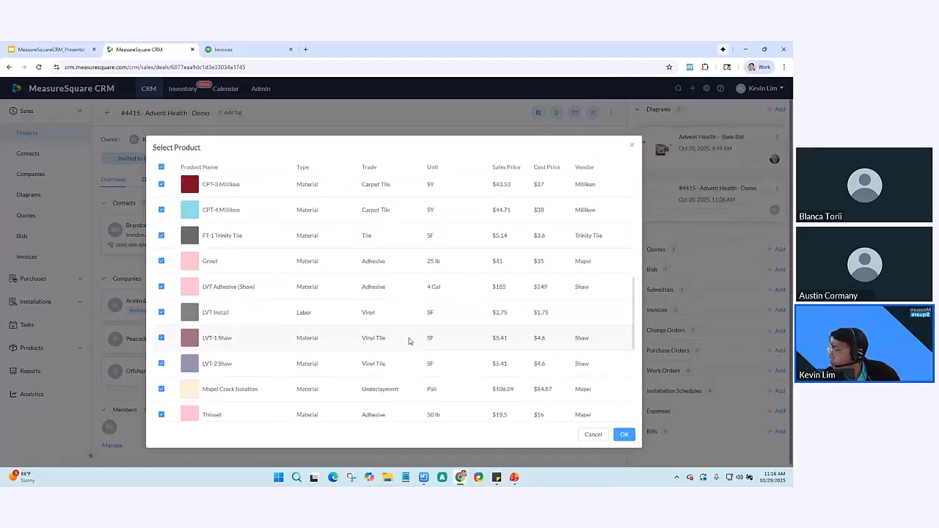
pyautogui.click(624, 434)
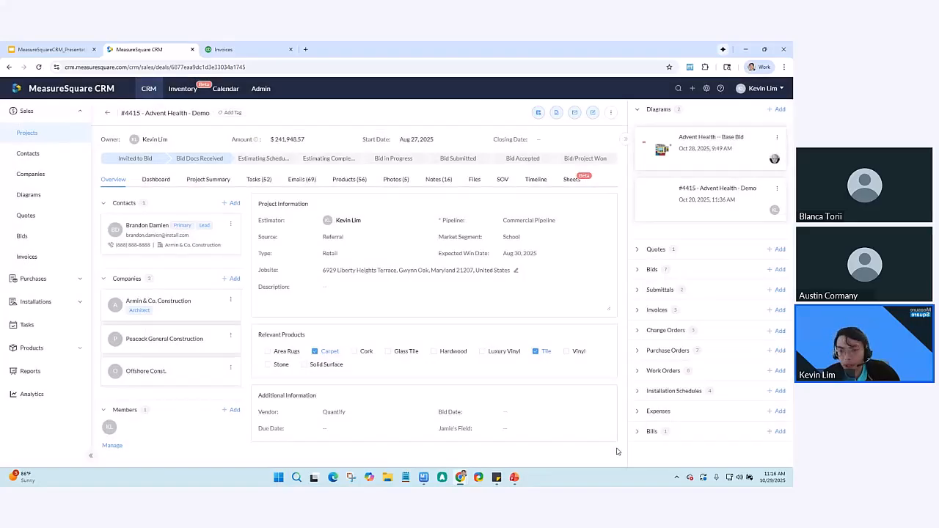
# Step: Open the "Advent Health -- Base Bid" diagram, dismiss the bid update notice, and expand its list of bids
pyautogui.click(687, 152)
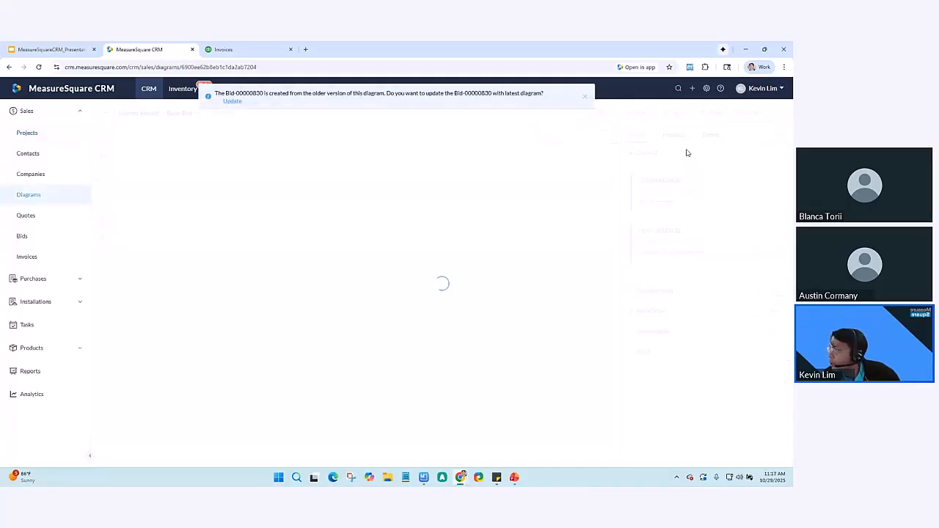
pyautogui.click(587, 96)
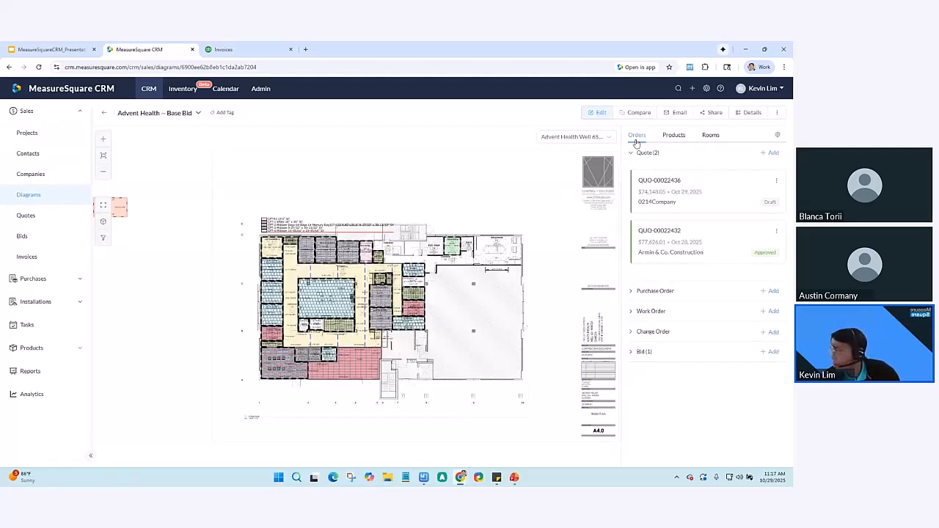
pyautogui.click(642, 353)
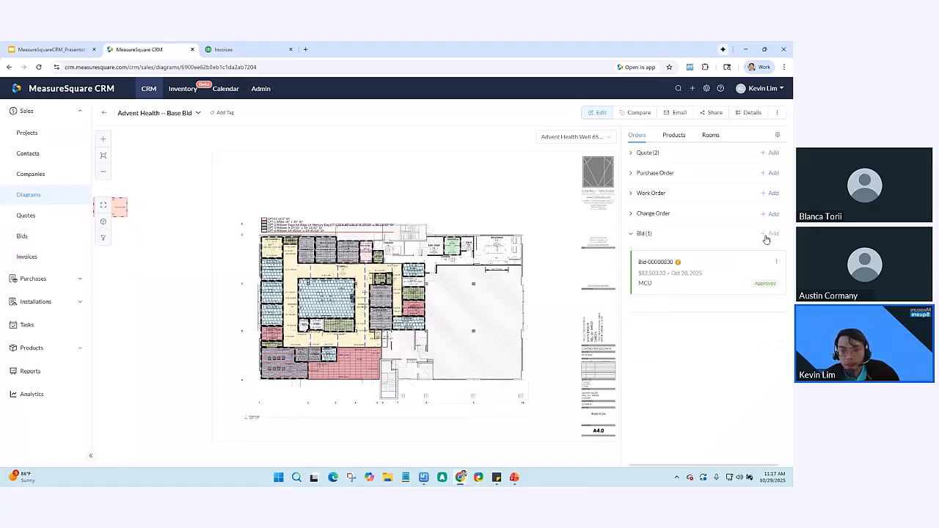
# Step: Create a new bid from all of the diagram's products, grouped by trade, keeping the prefilled bid information
pyautogui.click(740, 253)
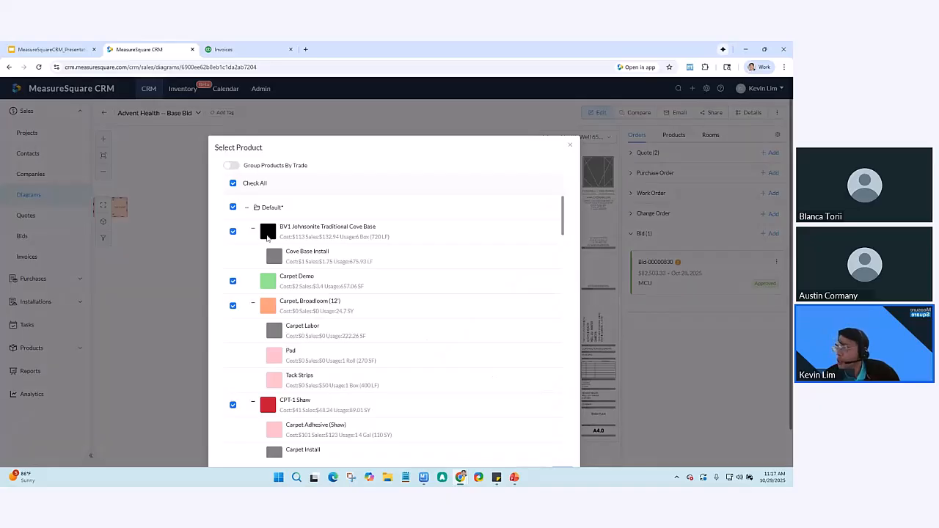
pyautogui.scroll(-3, 230, 279)
pyautogui.scroll(2, 231, 279)
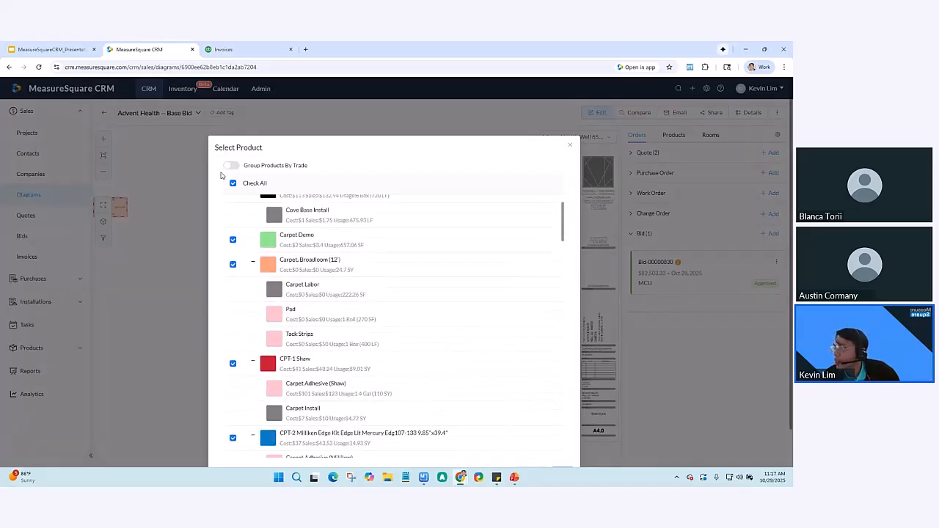
pyautogui.click(225, 166)
pyautogui.scroll(-5, 399, 363)
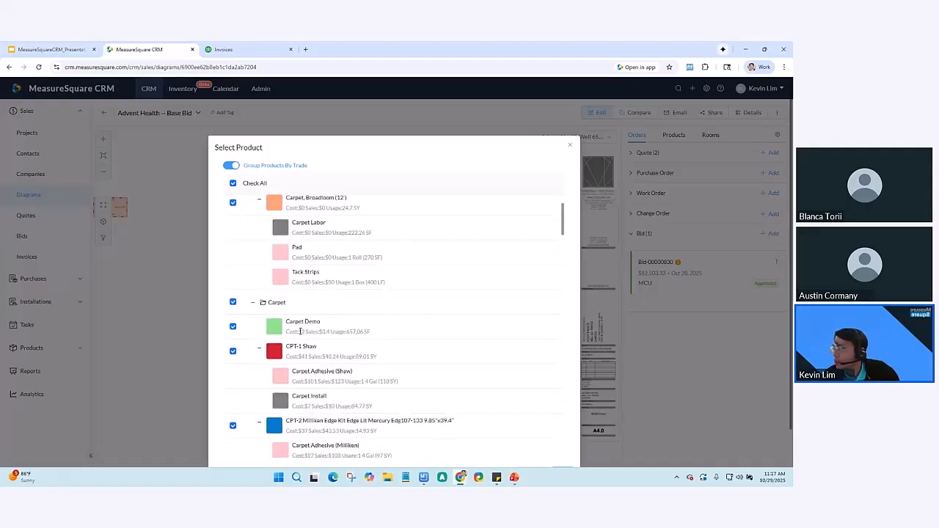
pyautogui.scroll(-15, 399, 363)
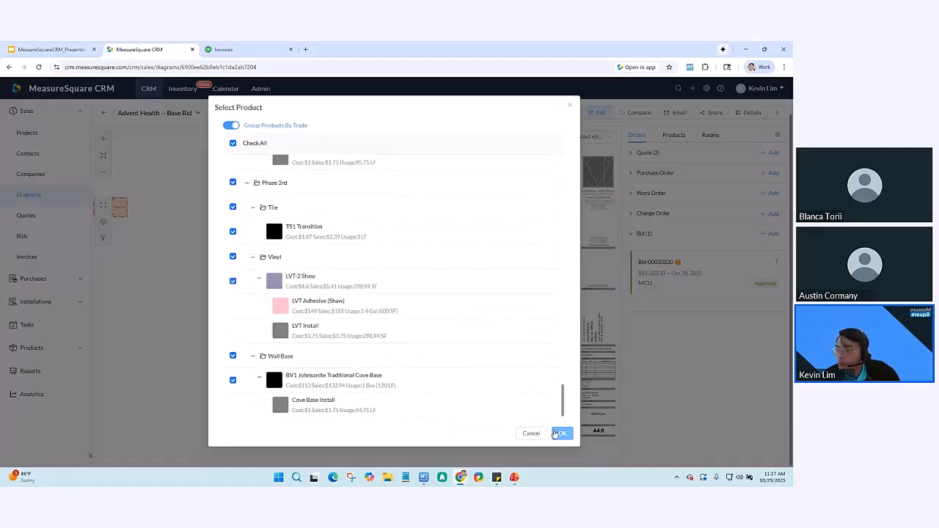
pyautogui.click(560, 434)
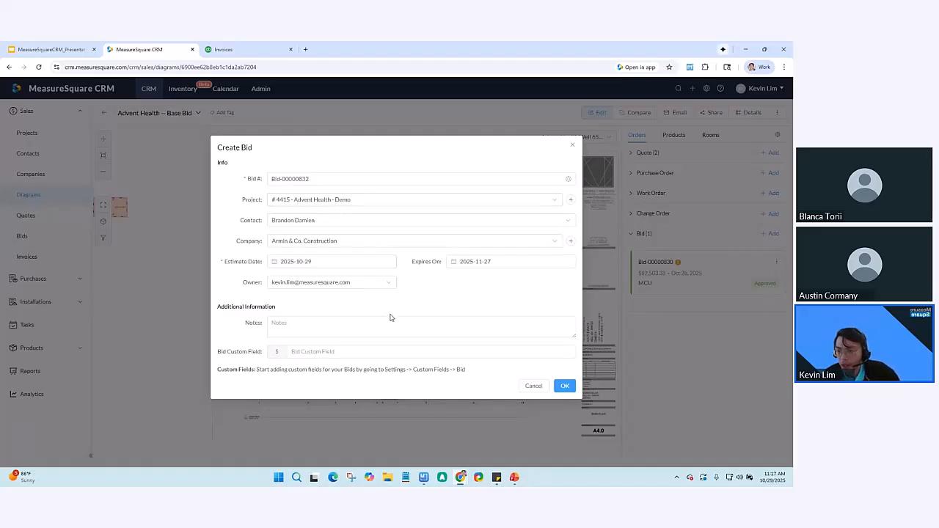
pyautogui.click(565, 387)
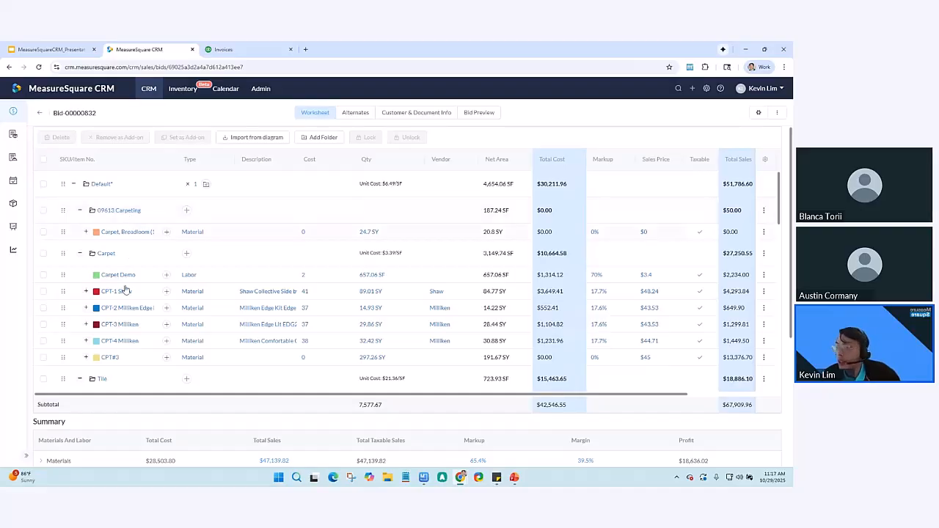
# Step: Expand the CPT-1 Shaw item in the bid worksheet and review its adhesive and install lines and the trade folders
pyautogui.scroll(-1, 96, 293)
pyautogui.scroll(-1, 94, 293)
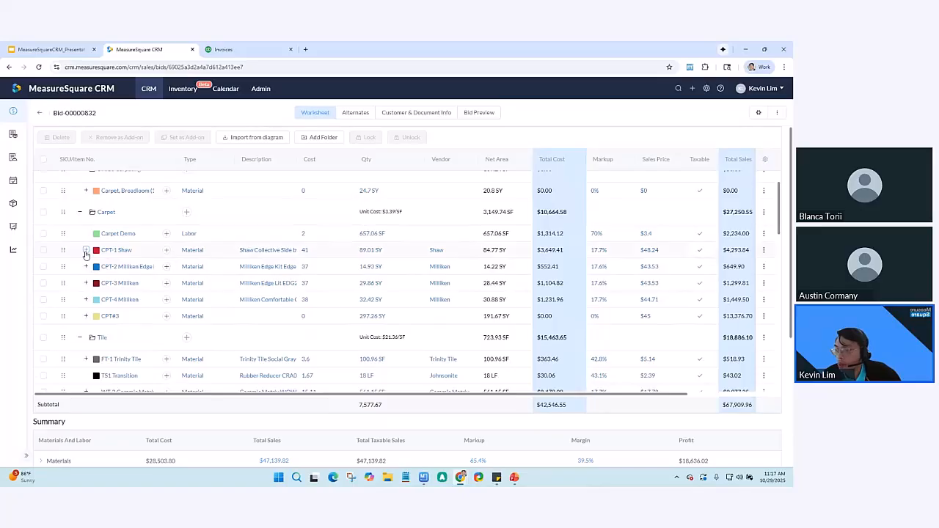
pyautogui.click(86, 252)
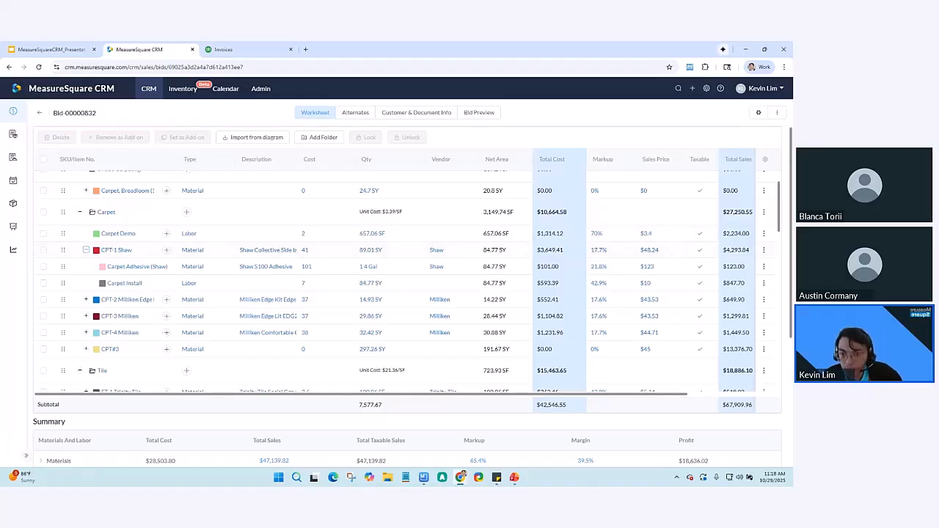
pyautogui.scroll(1, 176, 273)
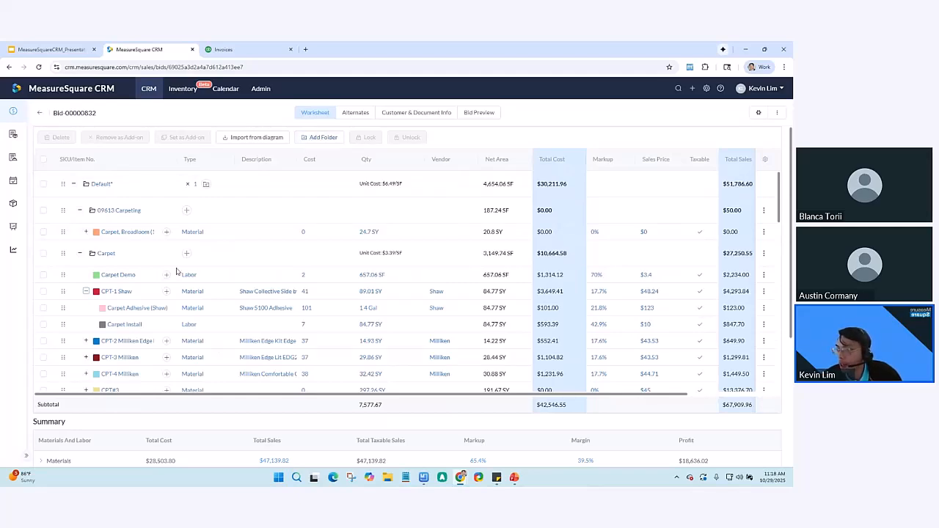
pyautogui.scroll(-3, 183, 303)
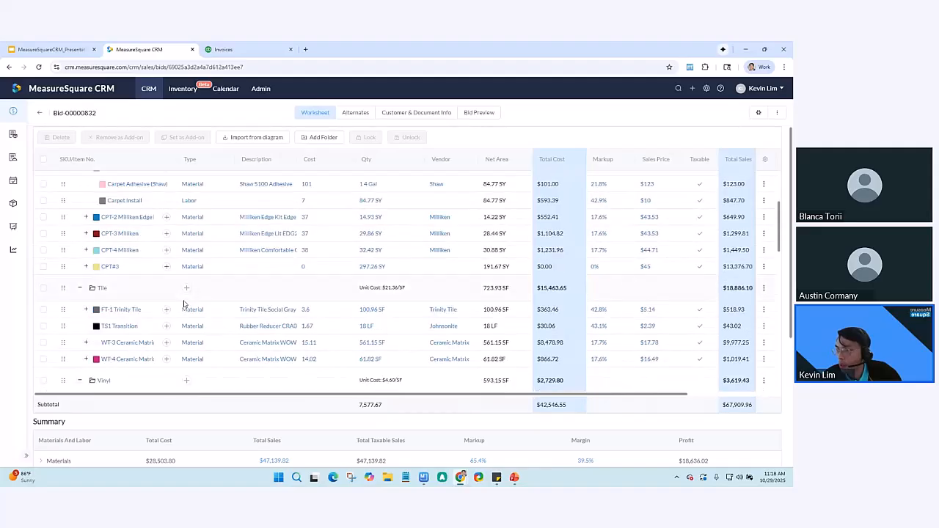
pyautogui.scroll(3, 183, 303)
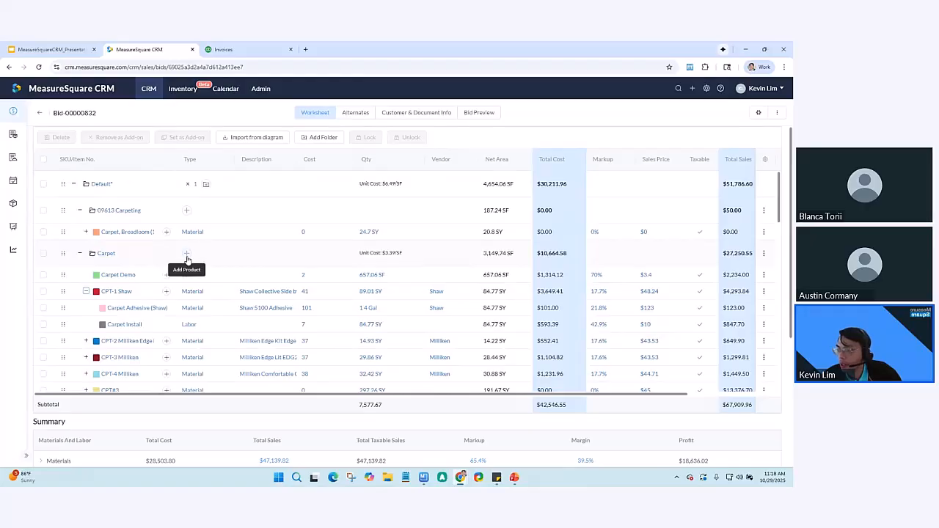
# Step: Add a blank line item to the Carpet folder of the bid worksheet and check it at the folder's end
pyautogui.click(186, 254)
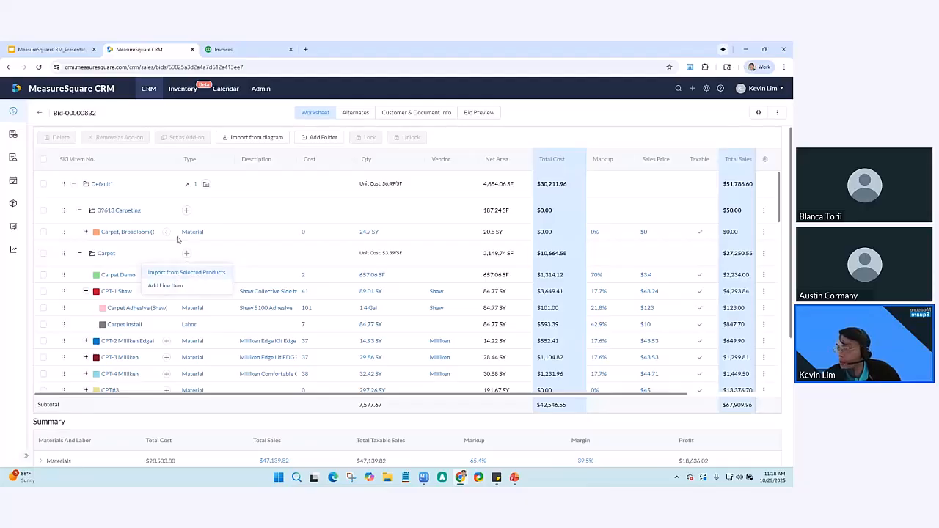
pyautogui.click(201, 290)
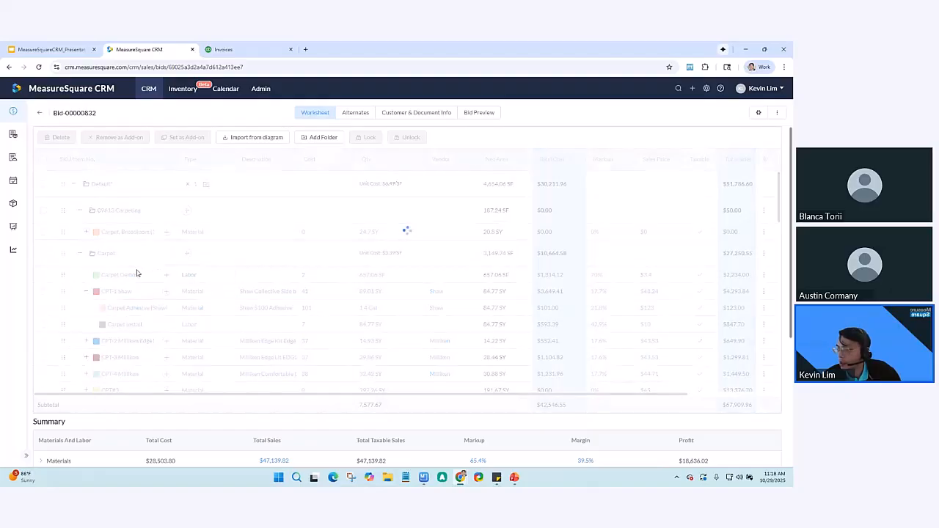
pyautogui.scroll(-3, 122, 262)
pyautogui.scroll(1, 108, 268)
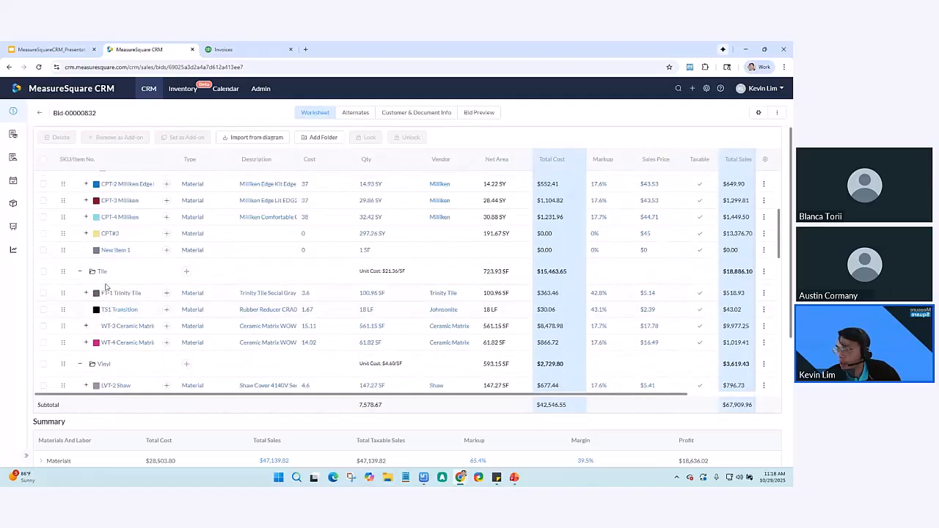
pyautogui.scroll(2, 369, 251)
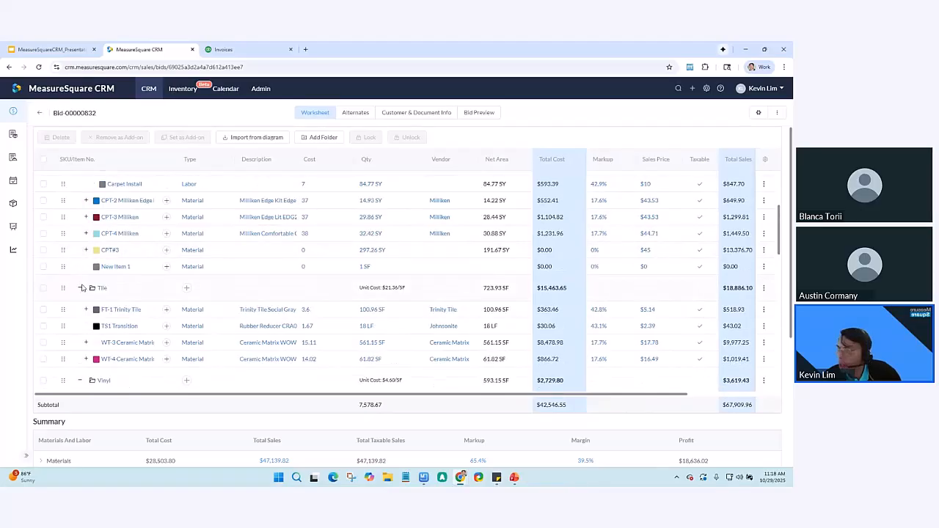
# Step: Look at the actions available for the Carpet Demo line item, such as Duplicate and Replace Line Item, without applying any
pyautogui.scroll(1, 728, 242)
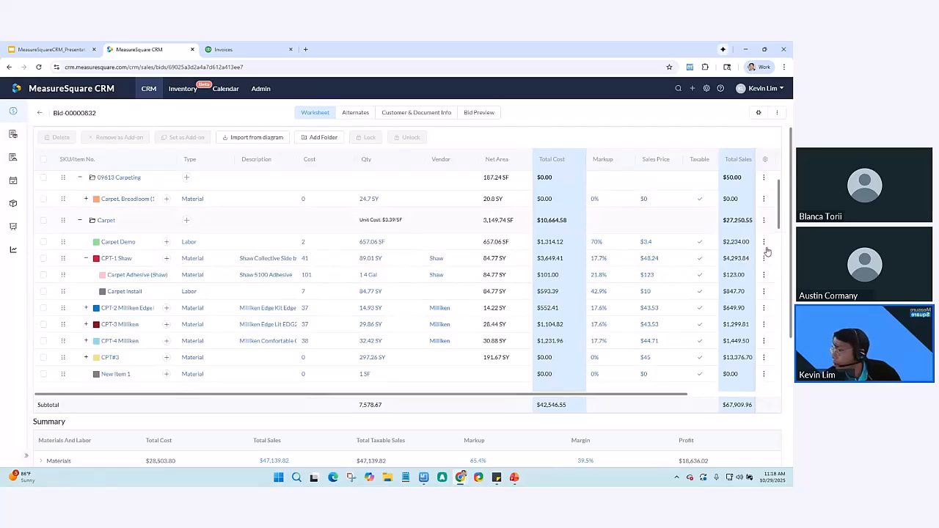
pyautogui.click(764, 244)
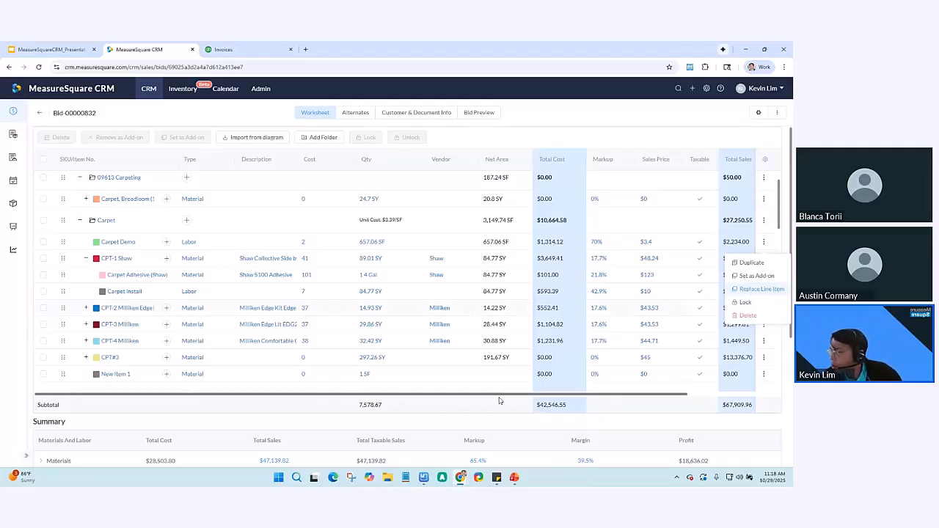
pyautogui.click(405, 418)
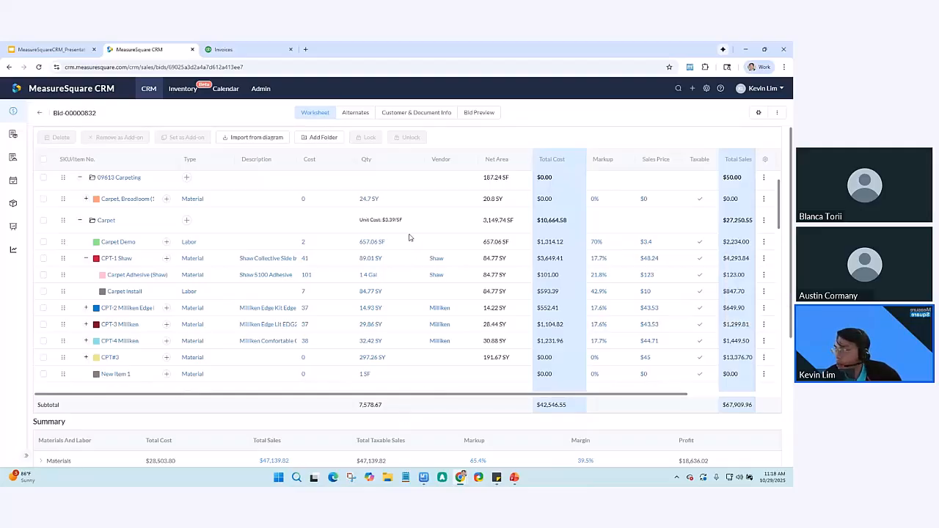
# Step: Reorder the worksheet columns so that Vendor follows Cost and Net Area comes before Qty
pyautogui.moveTo(441, 159); pyautogui.dragTo(363, 160)
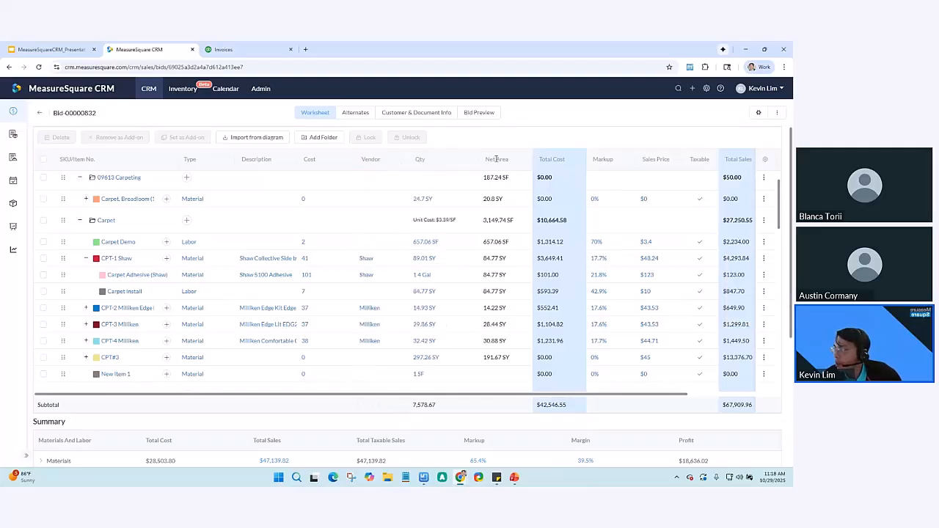
pyautogui.moveTo(514, 159); pyautogui.dragTo(430, 163)
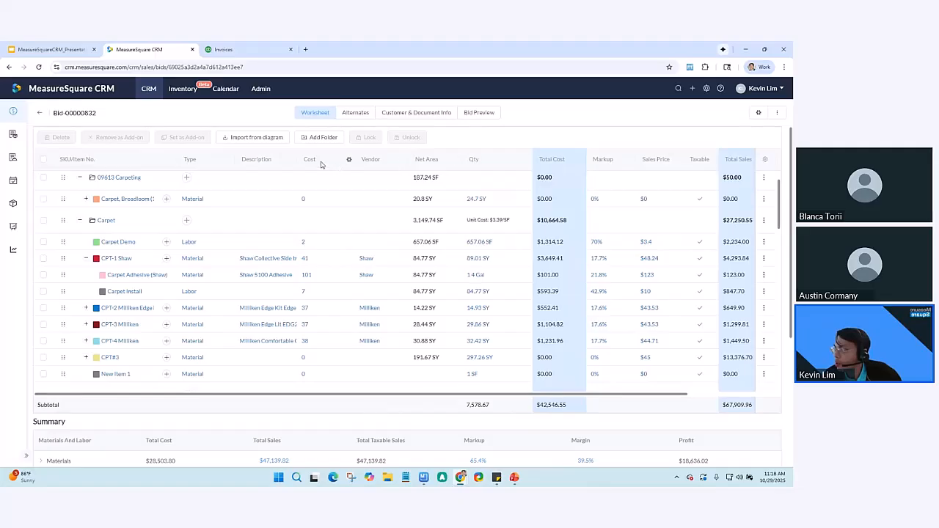
pyautogui.moveTo(320, 161)
pyautogui.mouseDown()
pyautogui.moveTo(390, 162)
pyautogui.moveTo(308, 163)
pyautogui.mouseUp()
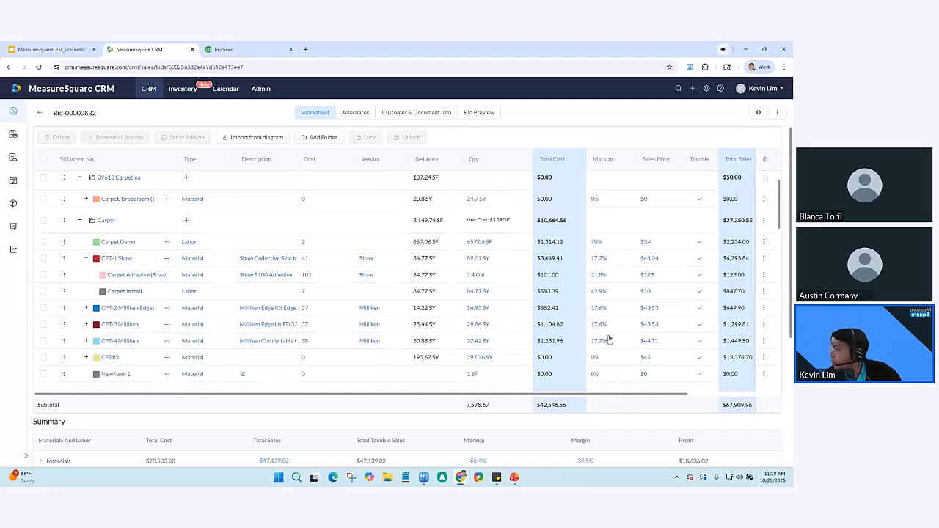
# Step: Set the markup to 10% for all rows of the bid worksheet and check the updated line items
pyautogui.scroll(1, 609, 340)
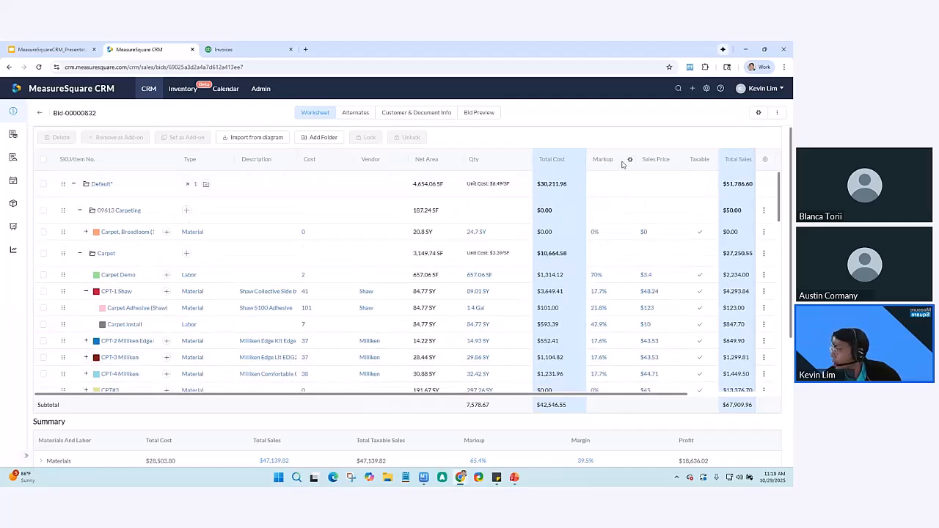
pyautogui.click(630, 160)
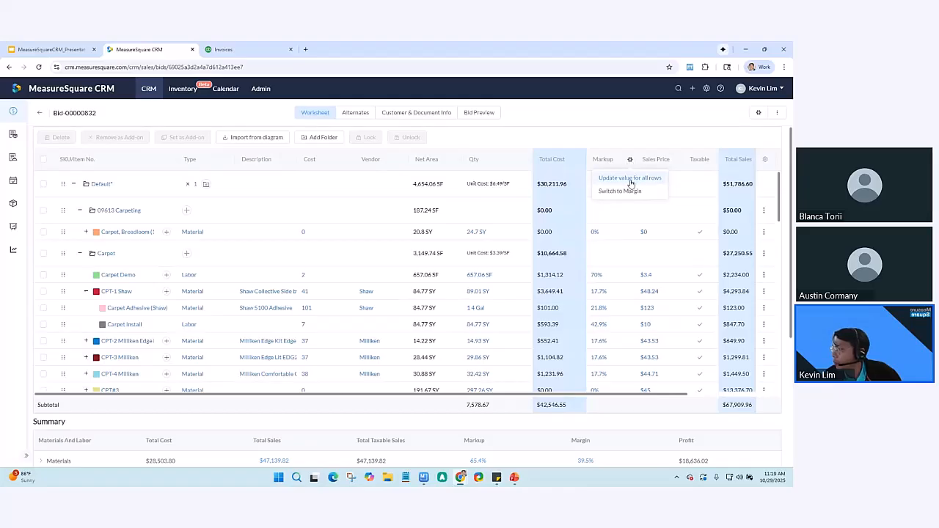
pyautogui.click(630, 179)
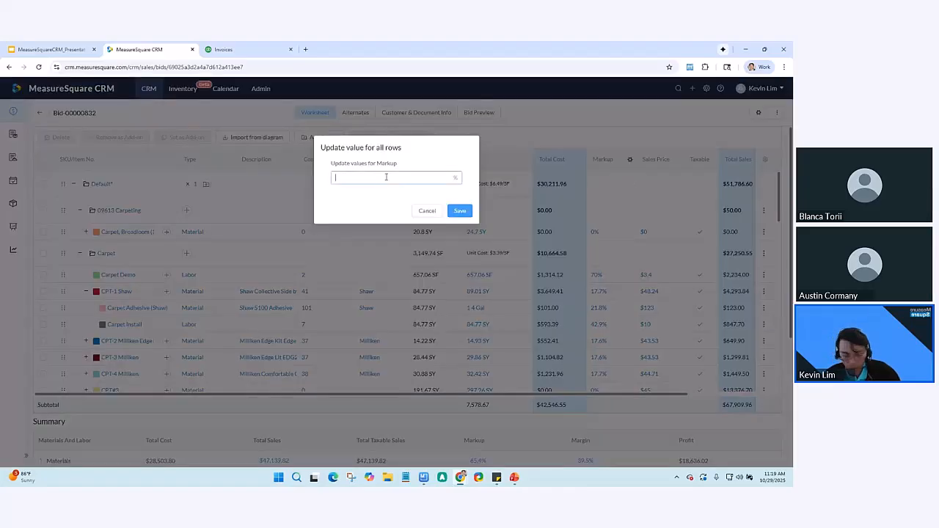
pyautogui.write('10')
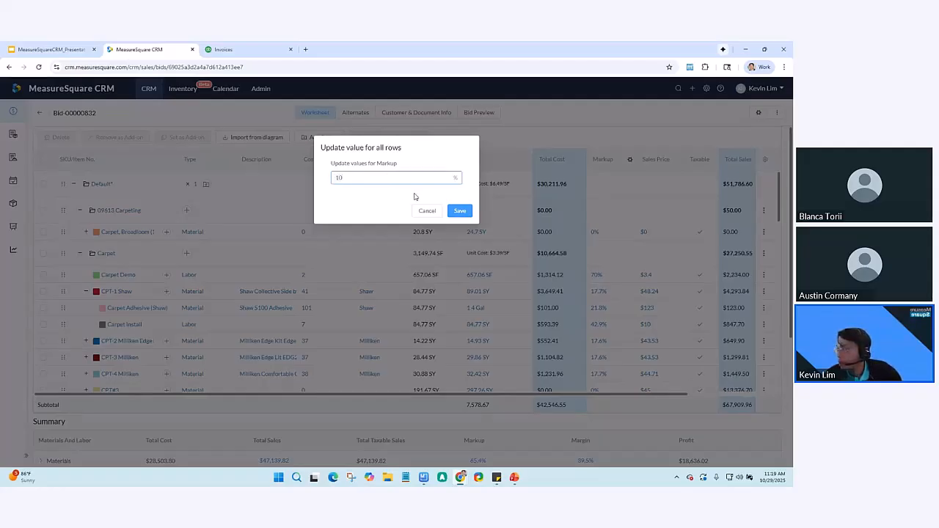
pyautogui.click(458, 212)
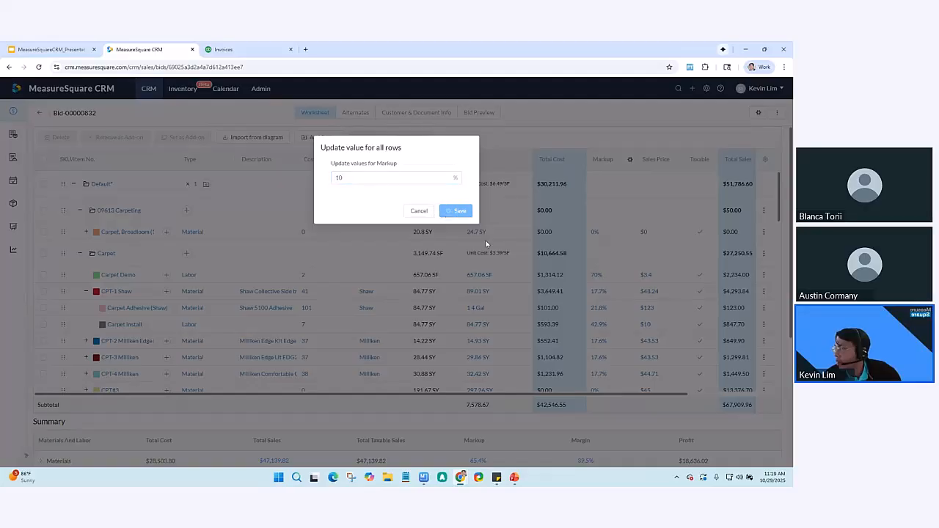
pyautogui.scroll(-3, 587, 275)
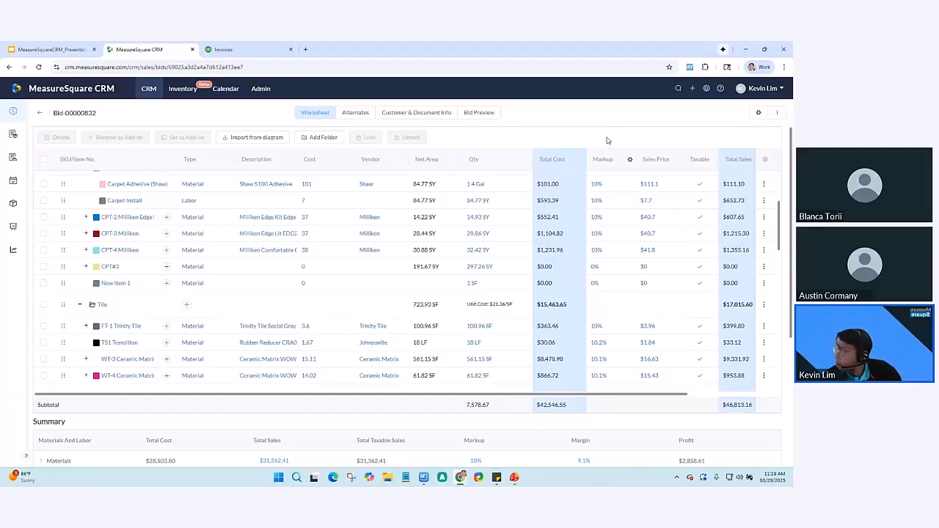
# Step: Add a custom field to the bid, look through the available field types, and give it the Net Area formula
pyautogui.click(758, 114)
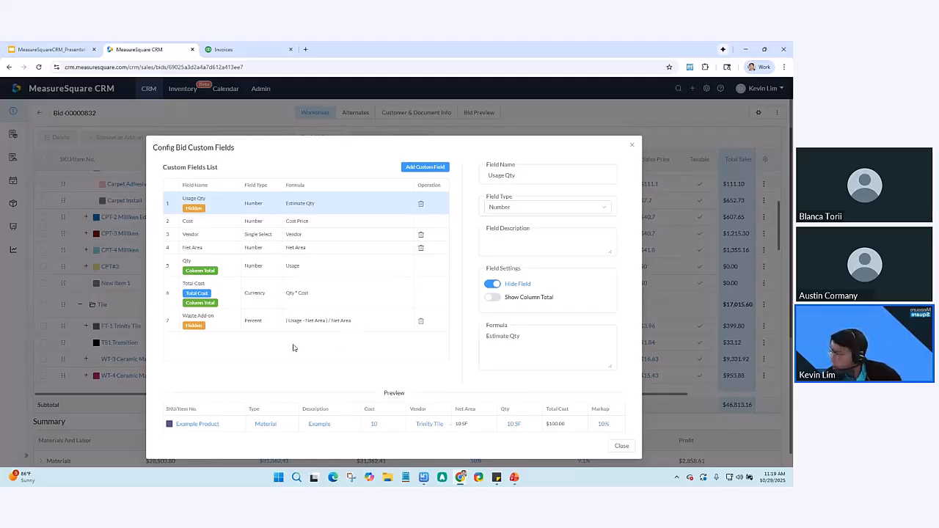
pyautogui.click(410, 170)
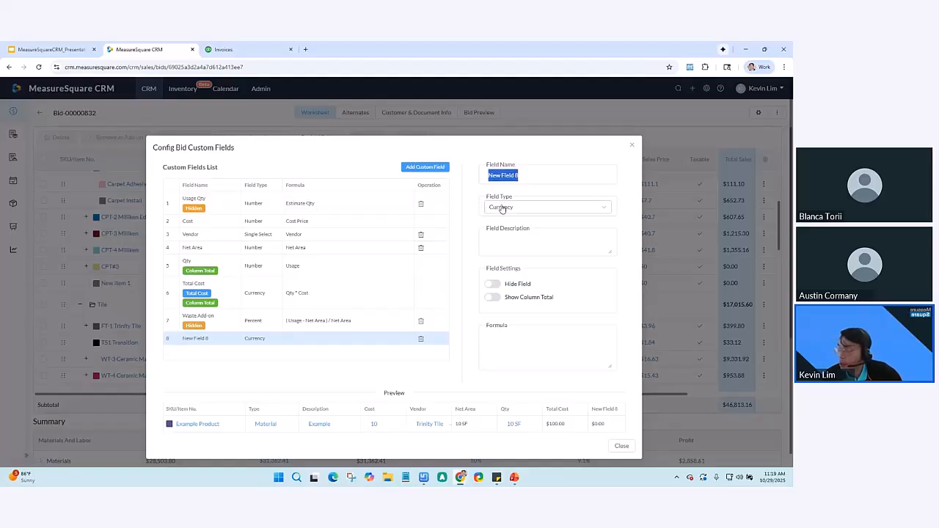
pyautogui.click(502, 208)
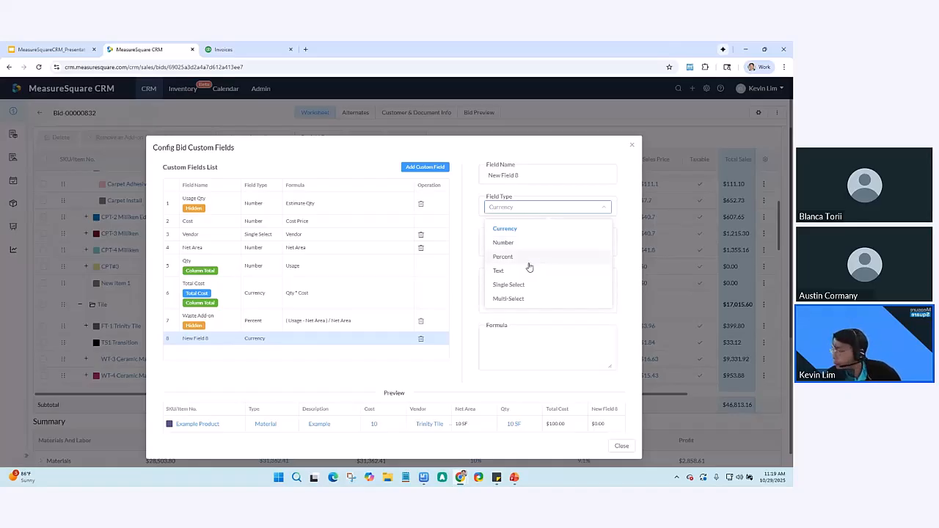
pyautogui.click(461, 361)
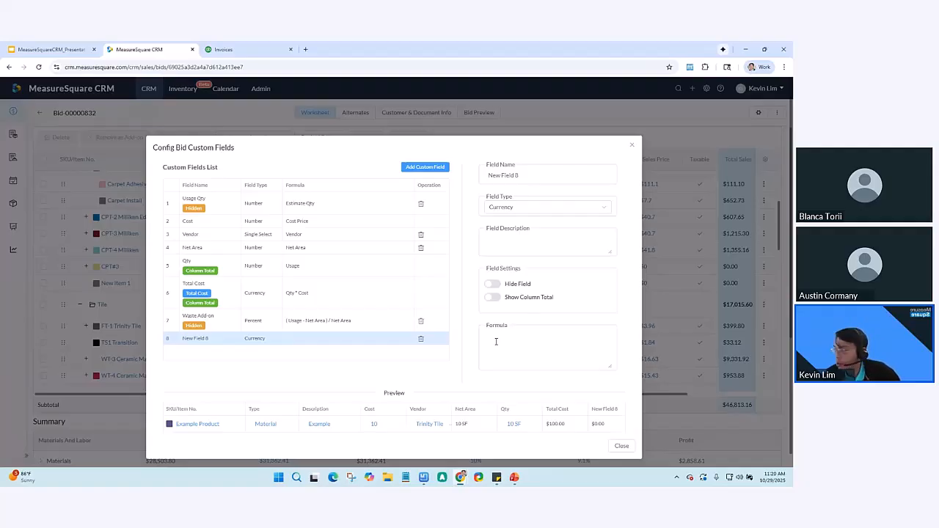
pyautogui.click(496, 341)
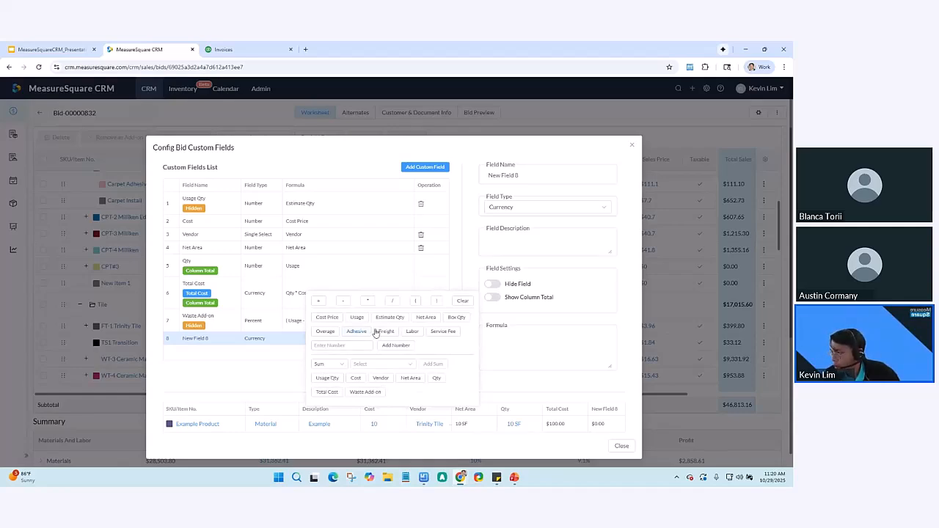
pyautogui.click(420, 317)
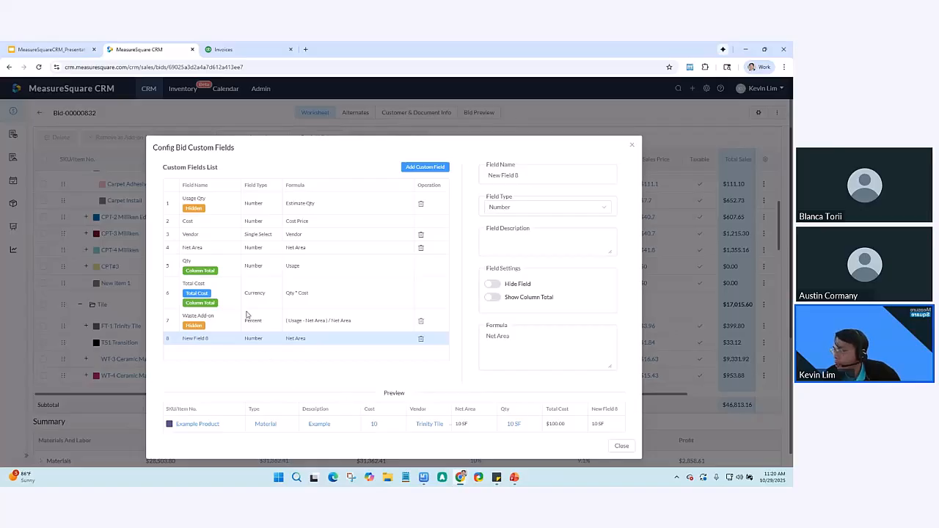
# Step: Hide the Net Area field in the bid's custom fields and unhide it again
pyautogui.click(201, 249)
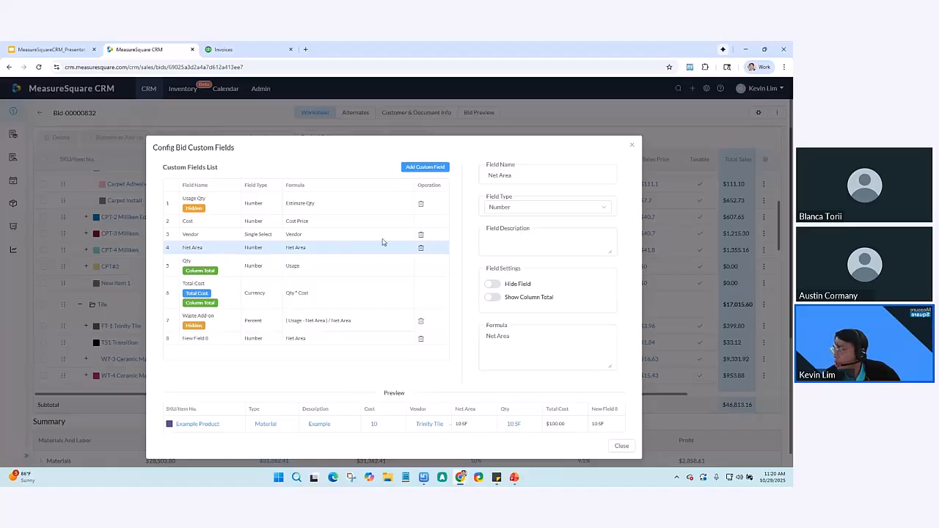
pyautogui.click(490, 285)
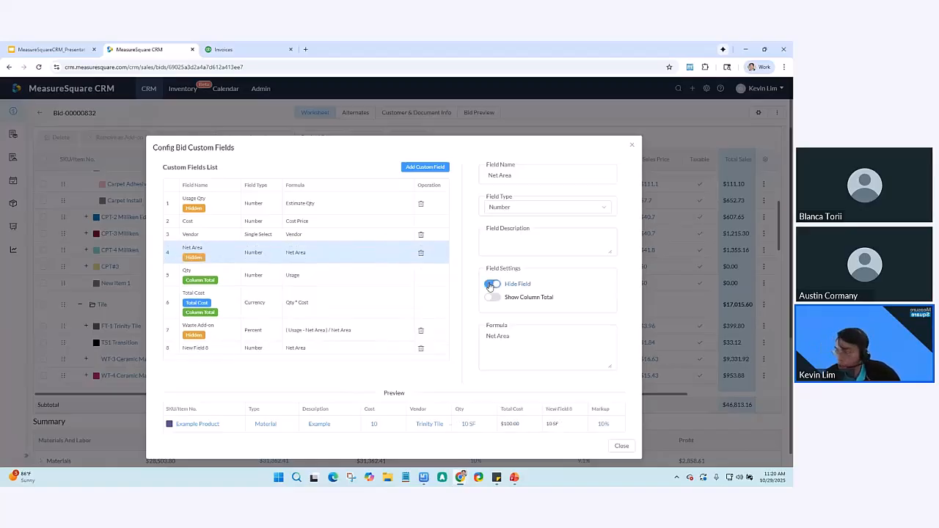
pyautogui.click(491, 285)
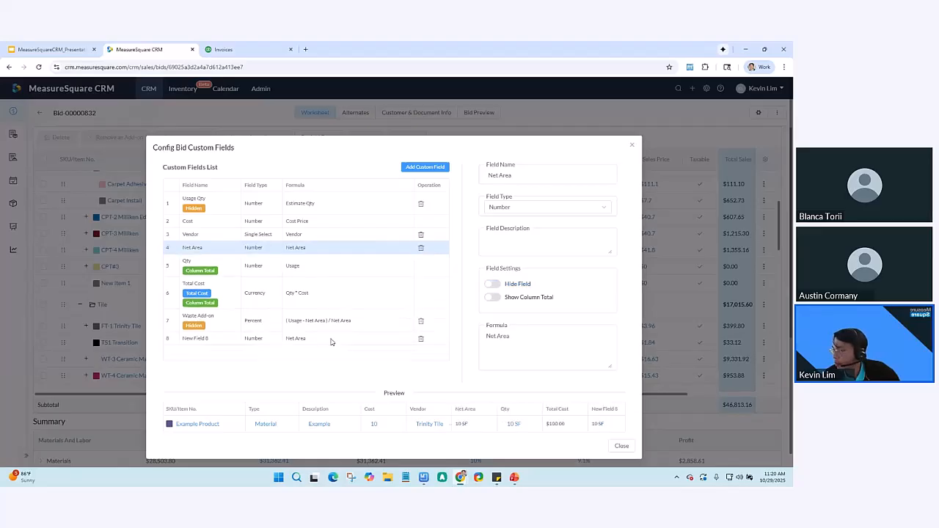
# Step: Delete the newly added custom field from the bid and close the custom field configuration
pyautogui.click(421, 338)
pyautogui.click(468, 288)
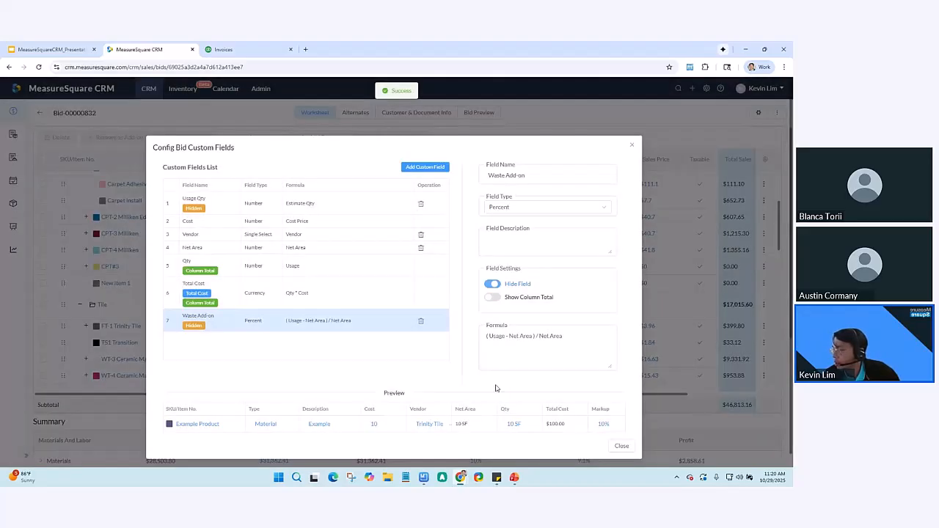
pyautogui.click(620, 447)
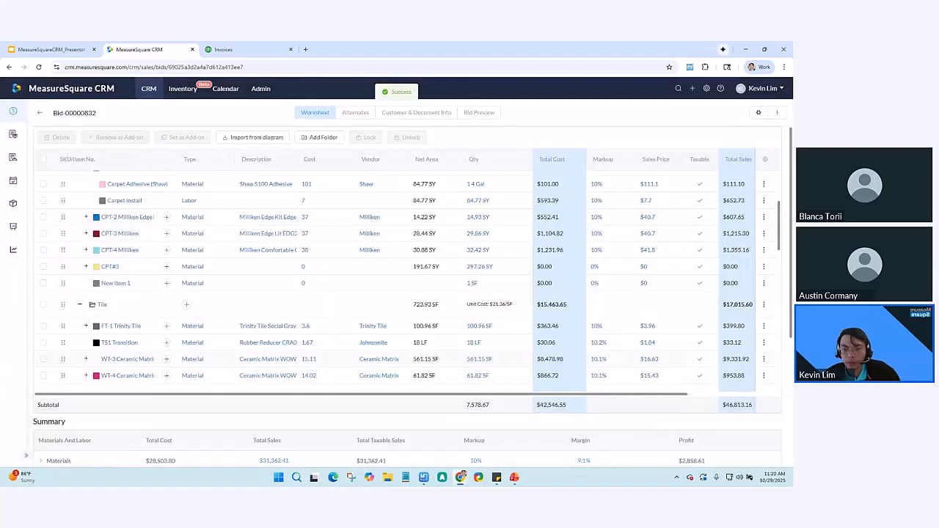
# Step: Expand Materials in the bid summary and examine the adjustments, taxes, total and editable names under Others, without changing any
pyautogui.scroll(-3, 245, 413)
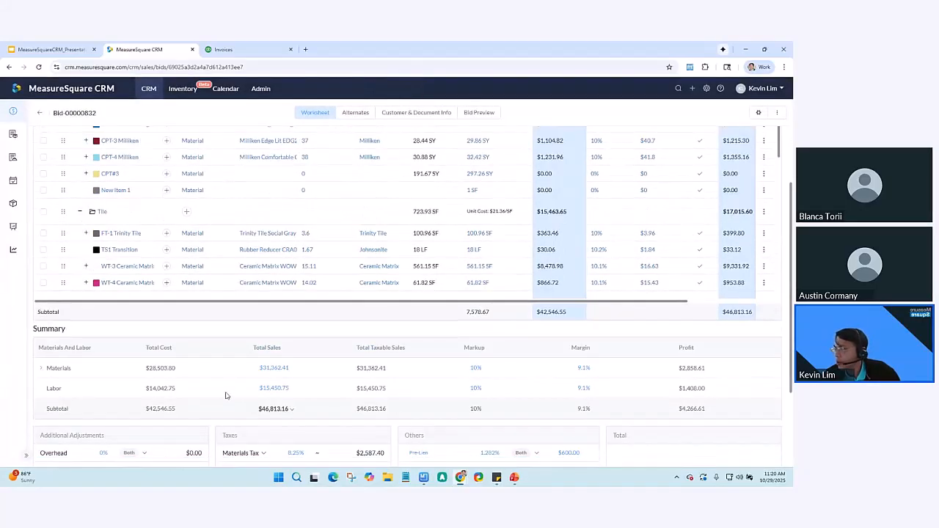
pyautogui.scroll(-1, 226, 396)
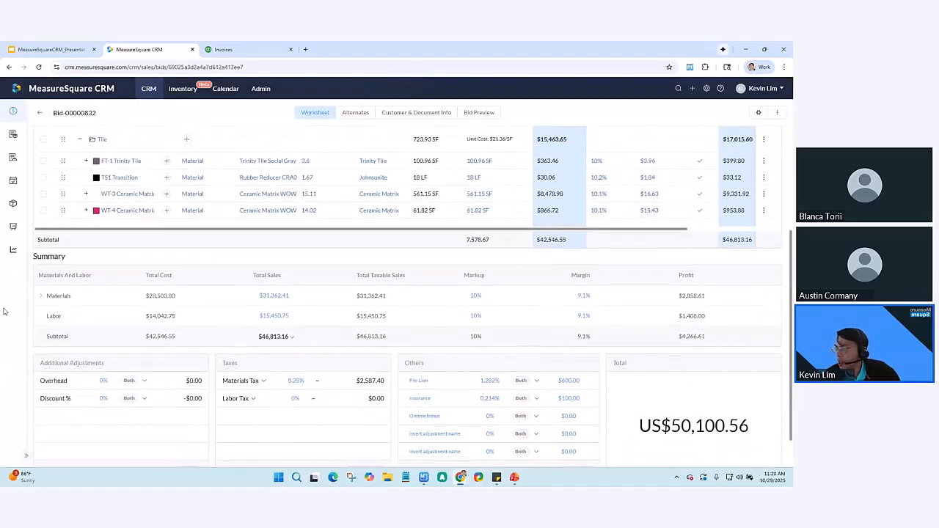
pyautogui.click(40, 297)
pyautogui.scroll(-1, 44, 294)
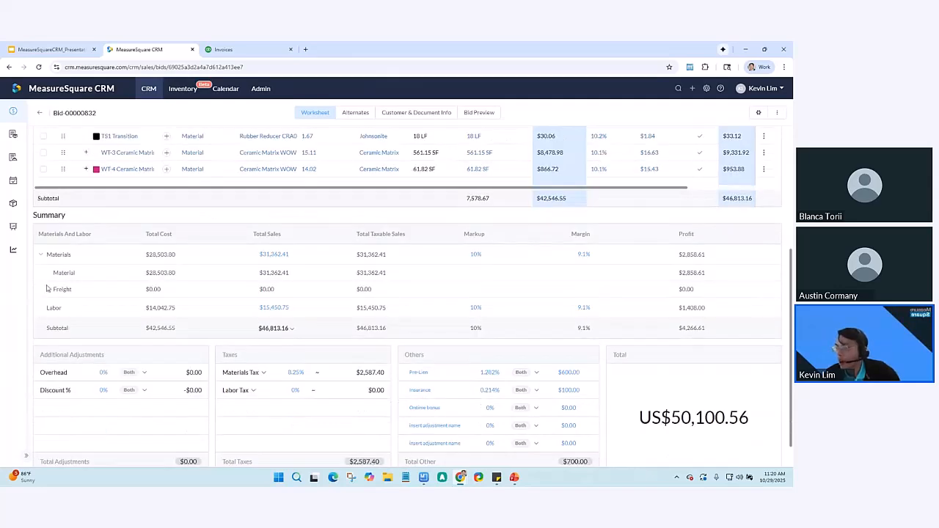
pyautogui.scroll(-1, 55, 305)
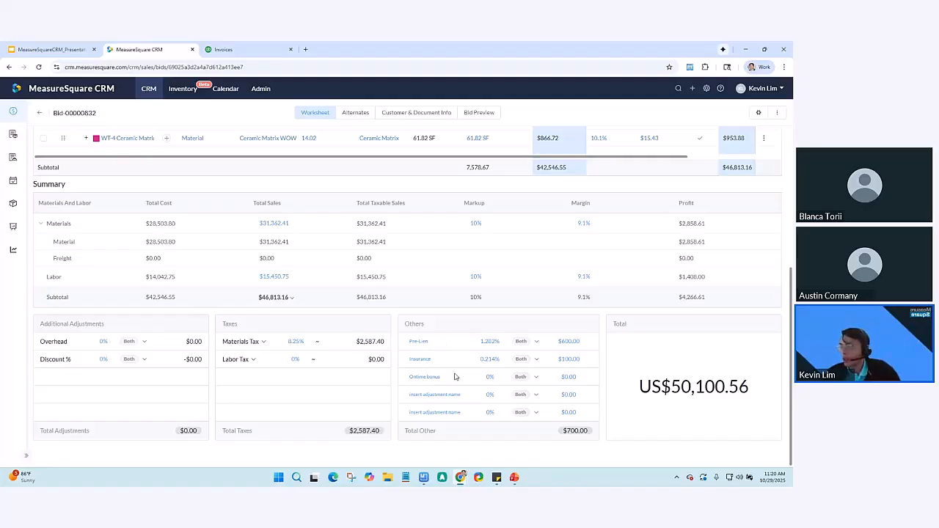
pyautogui.click(463, 397)
pyautogui.tripleClick(463, 396)
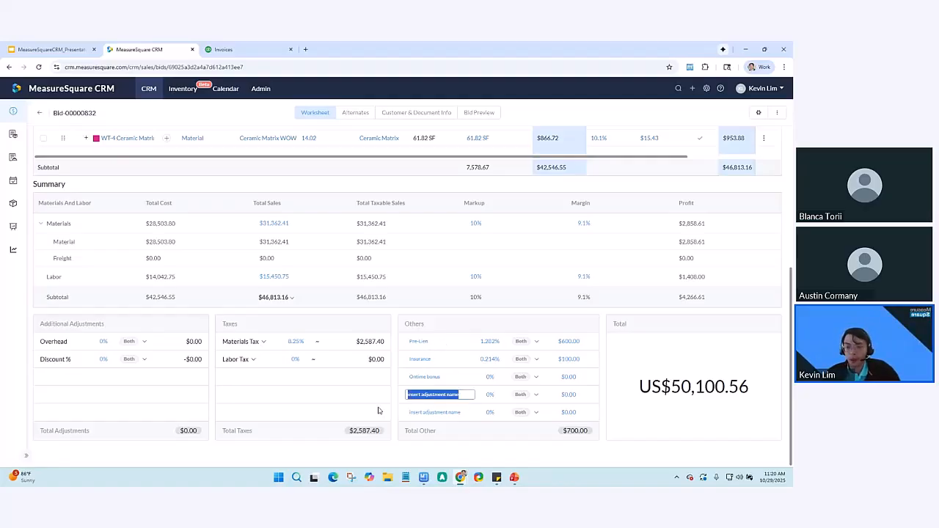
pyautogui.click(626, 423)
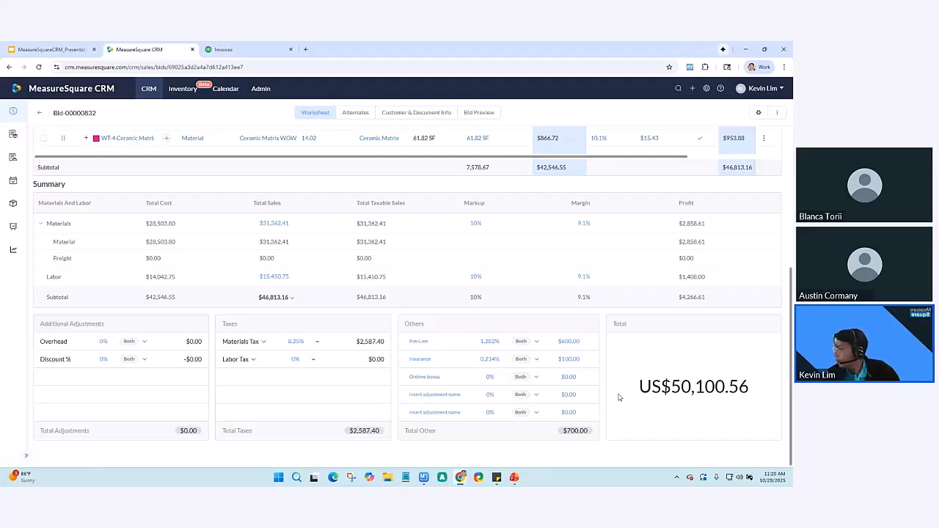
# Step: Look at the export options available for the bid, such as Excel, Sage 100 Contractor and Core Excel, without exporting
pyautogui.scroll(2, 618, 394)
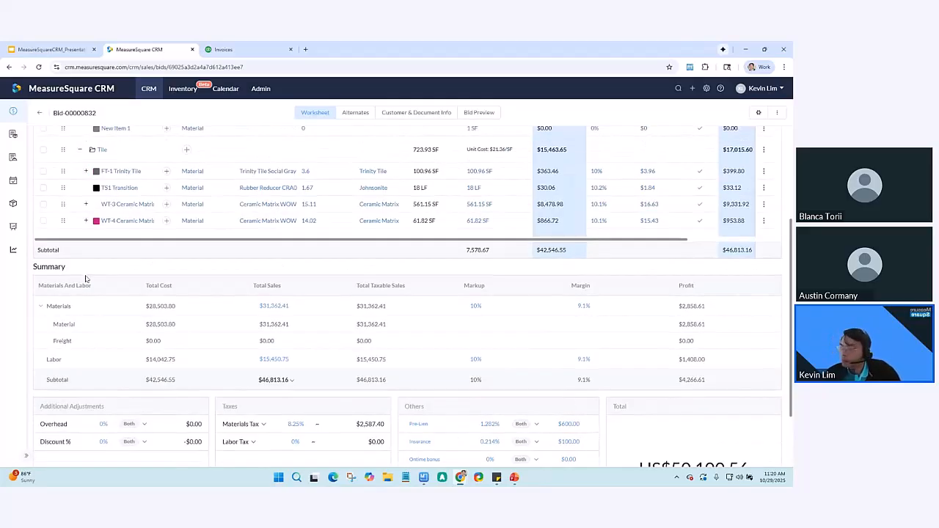
pyautogui.click(775, 115)
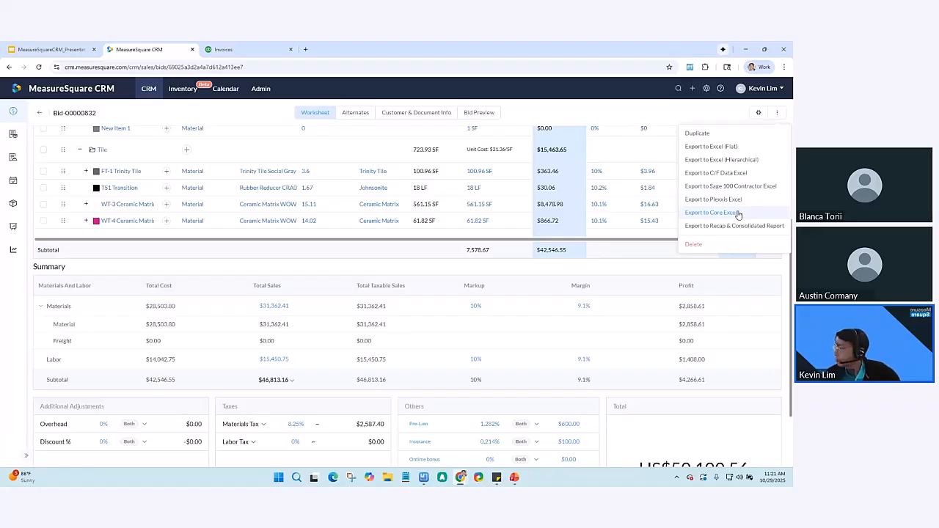
pyautogui.click(664, 274)
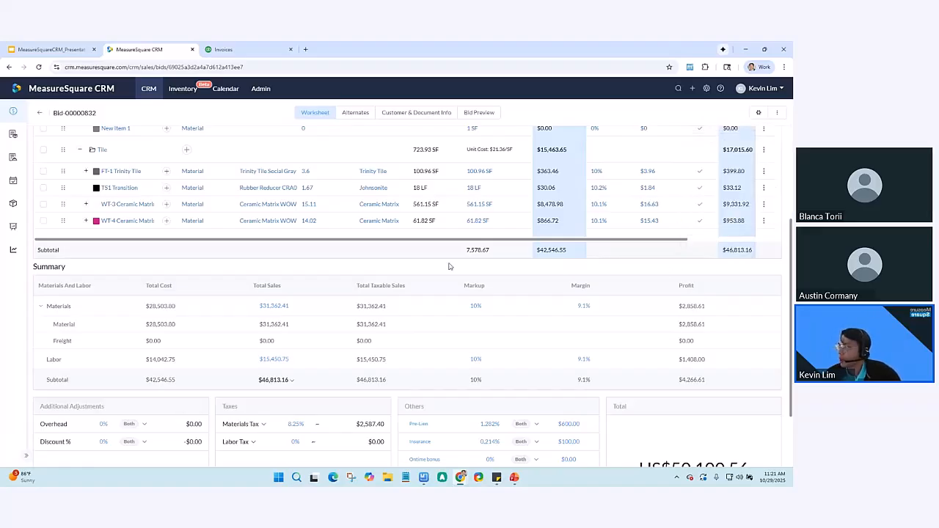
# Step: Create an alternate for the bid with number 1 and the name Alt1
pyautogui.click(356, 114)
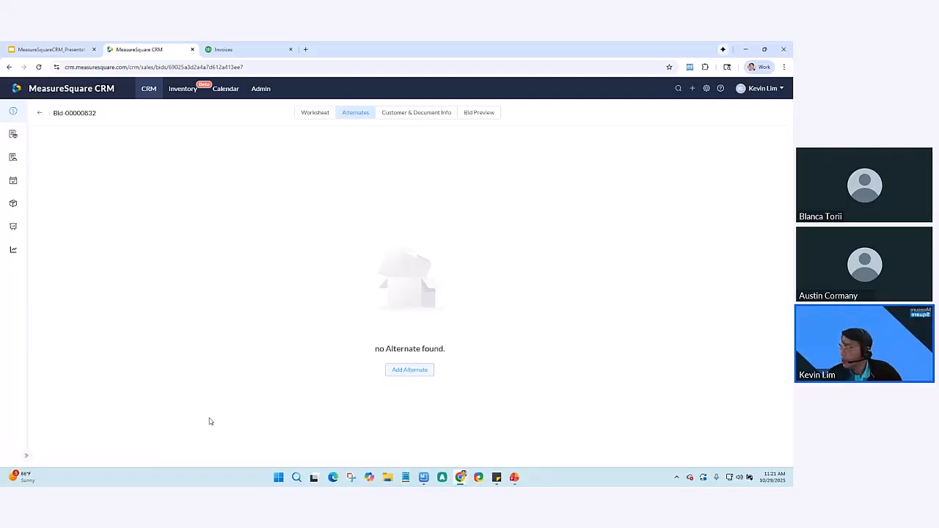
pyautogui.click(414, 370)
pyautogui.click(330, 186)
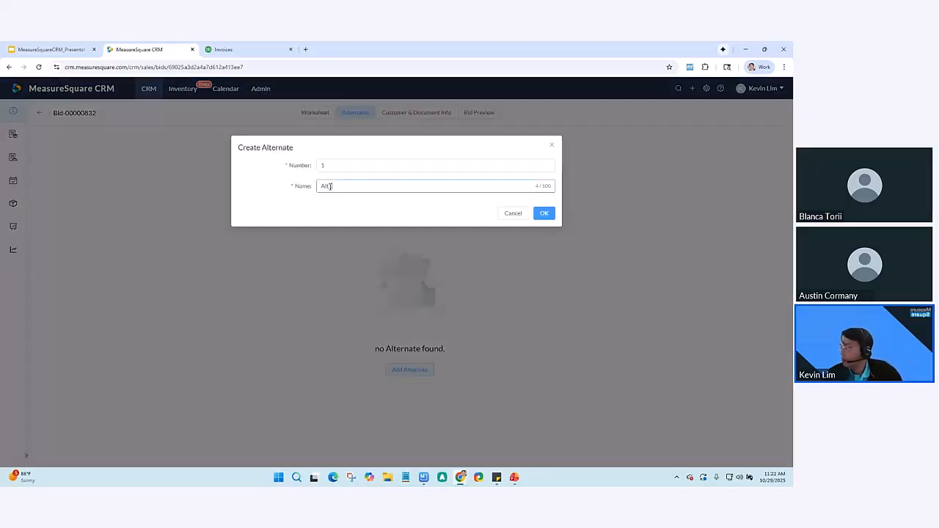
pyautogui.click(544, 212)
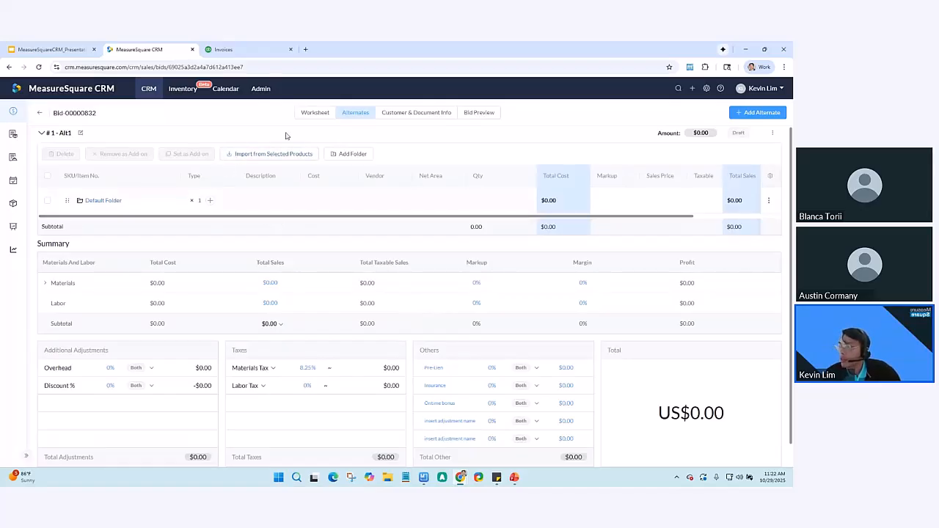
# Step: Duplicate all line items of the worksheet's Carpet folder into the Default Folder of alternate Alt1
pyautogui.click(308, 115)
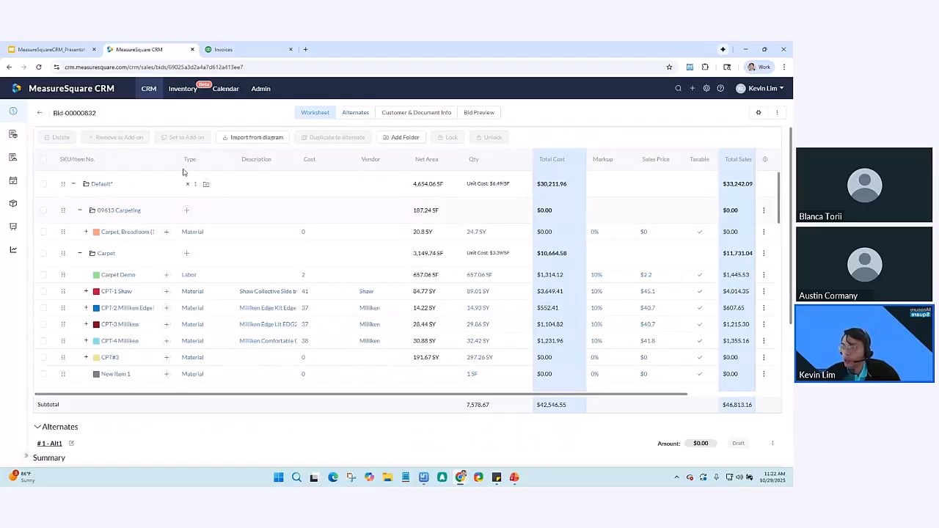
pyautogui.click(43, 255)
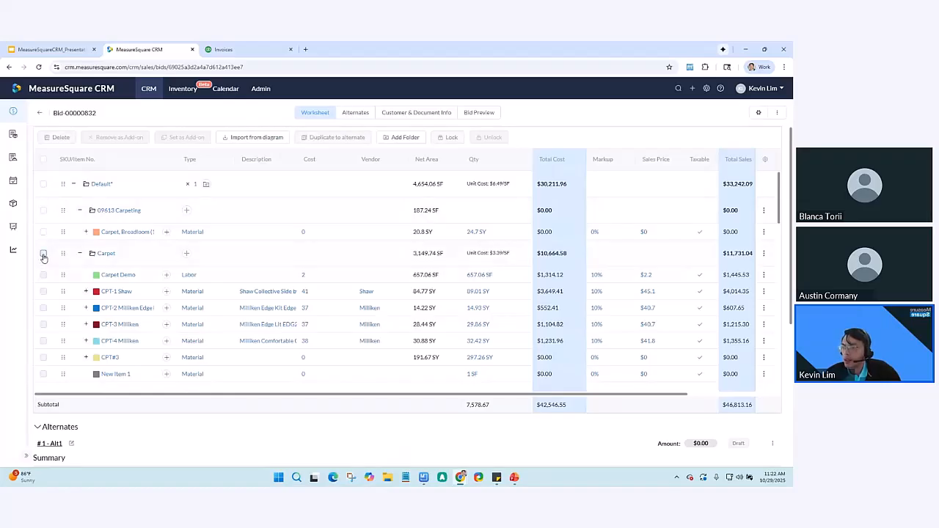
pyautogui.click(43, 254)
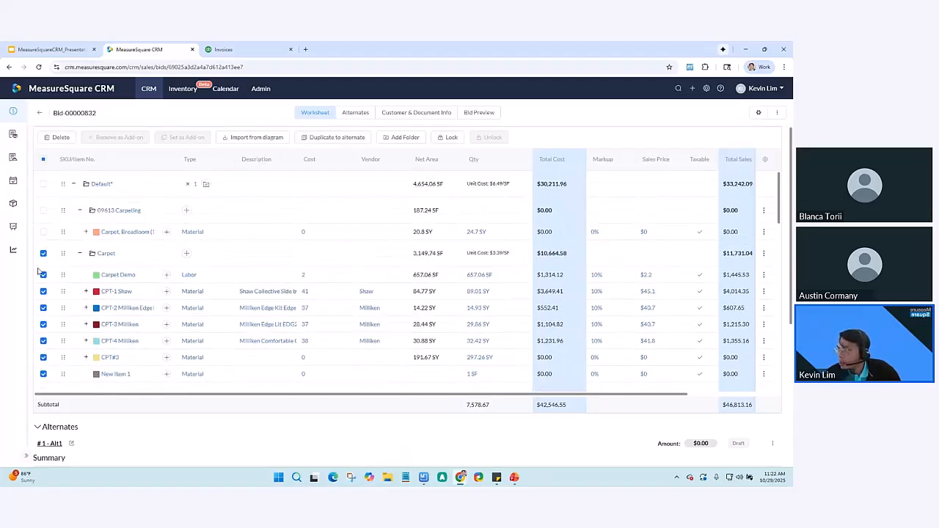
pyautogui.click(319, 145)
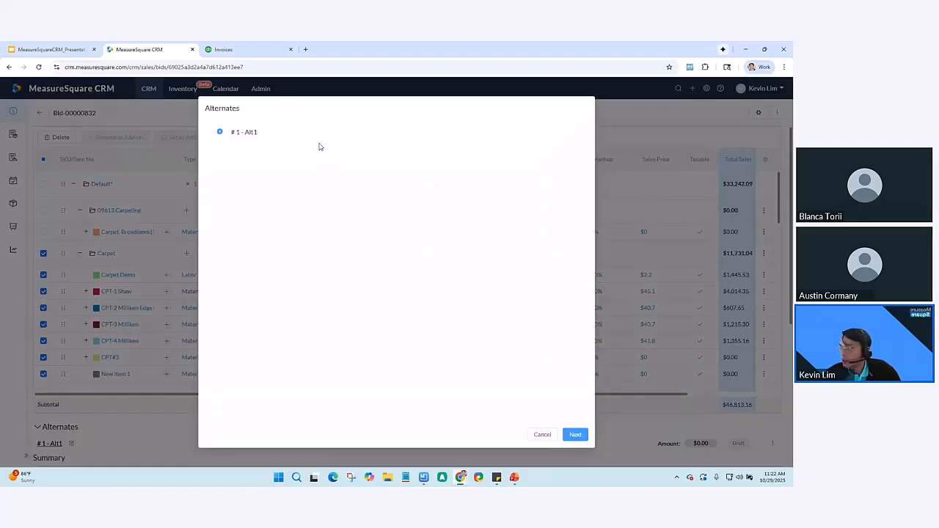
pyautogui.click(572, 428)
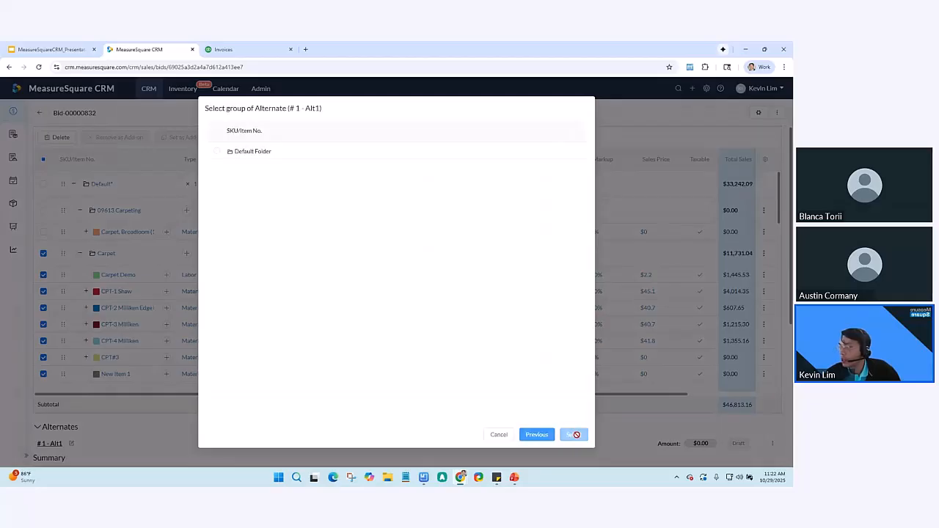
pyautogui.click(217, 151)
pyautogui.click(574, 434)
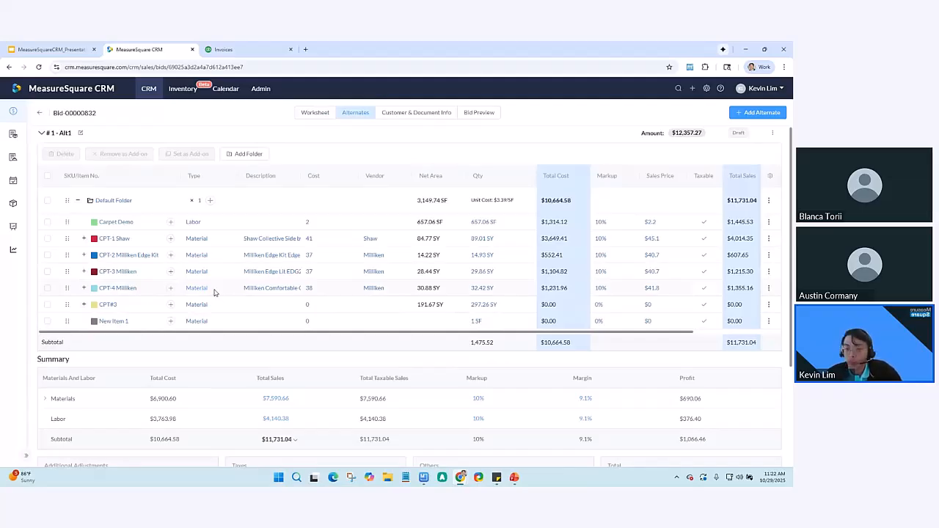
# Step: Review the line items and summary of alternate Alt1 and check its available options
pyautogui.scroll(-2, 411, 293)
pyautogui.scroll(2, 444, 321)
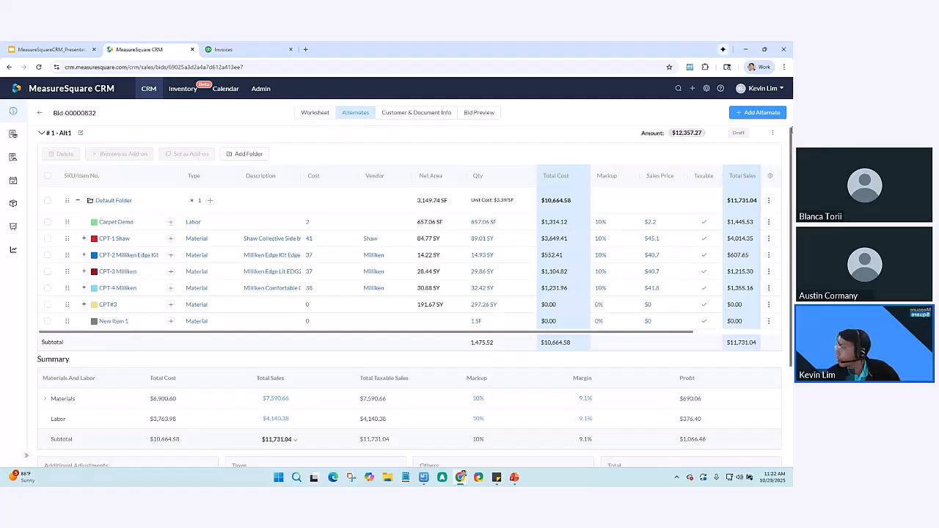
pyautogui.click(772, 133)
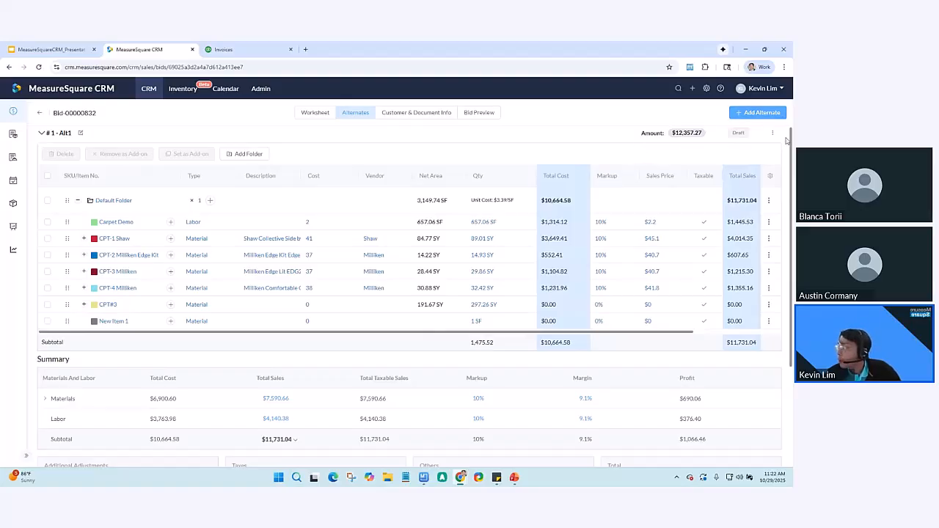
pyautogui.moveTo(780, 136)
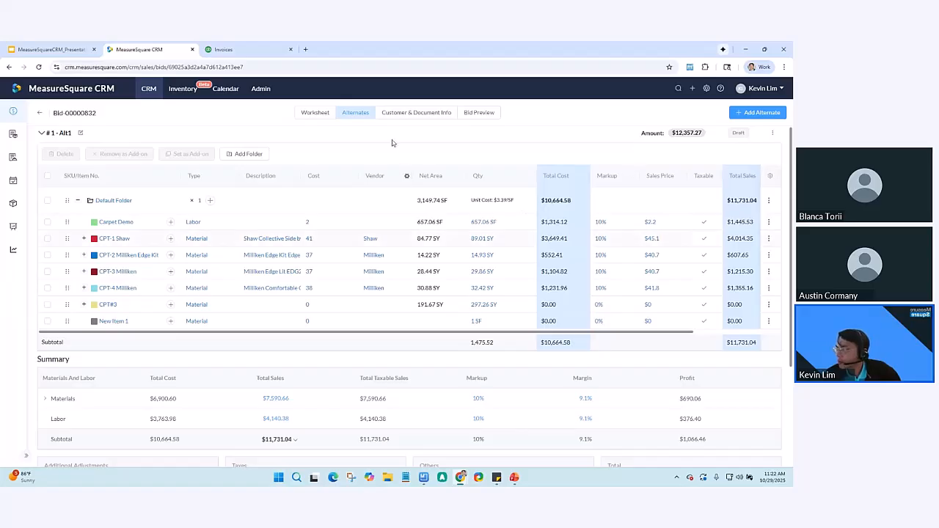
# Step: Review the bid's customer and document information, including project details, custom fields, photos, files, diagrams, inclusions, exclusions and project notes
pyautogui.click(409, 114)
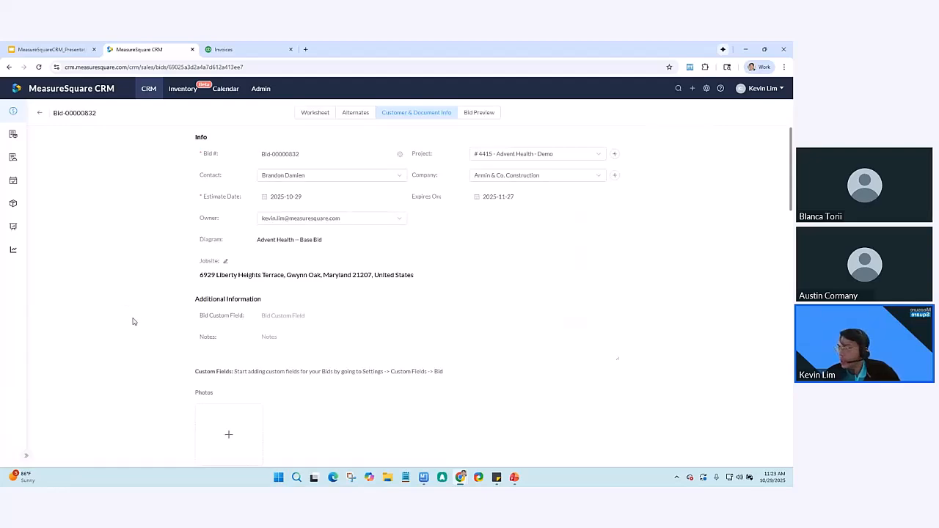
pyautogui.scroll(-1, 134, 321)
pyautogui.scroll(1, 135, 320)
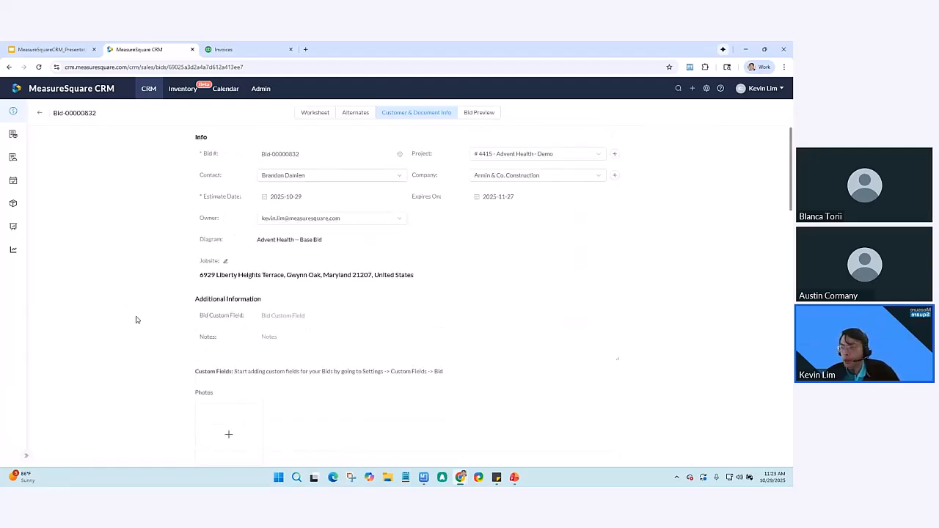
pyautogui.scroll(-3, 146, 320)
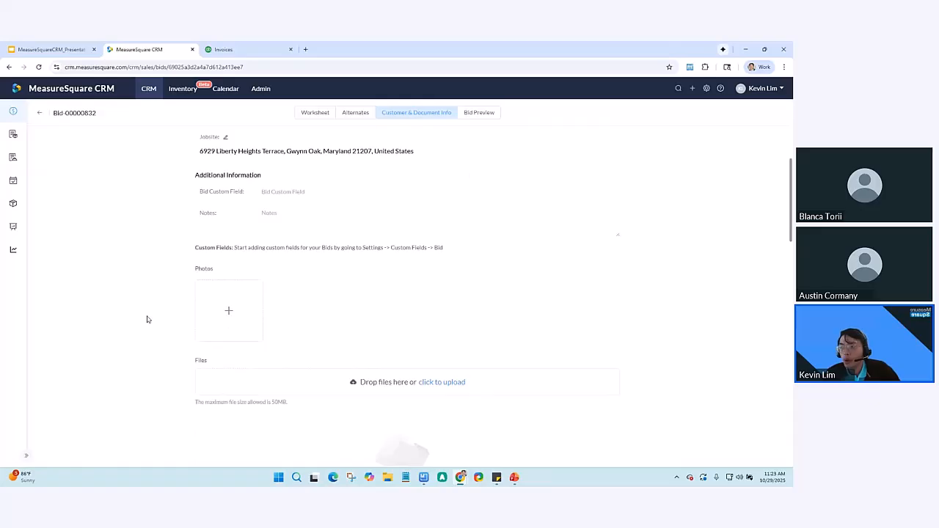
pyautogui.scroll(-6, 147, 320)
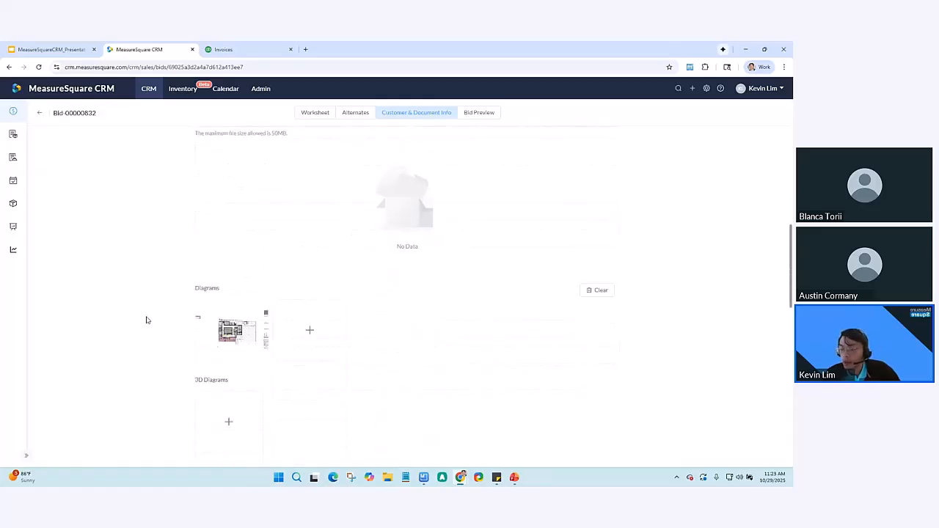
pyautogui.scroll(-2, 146, 320)
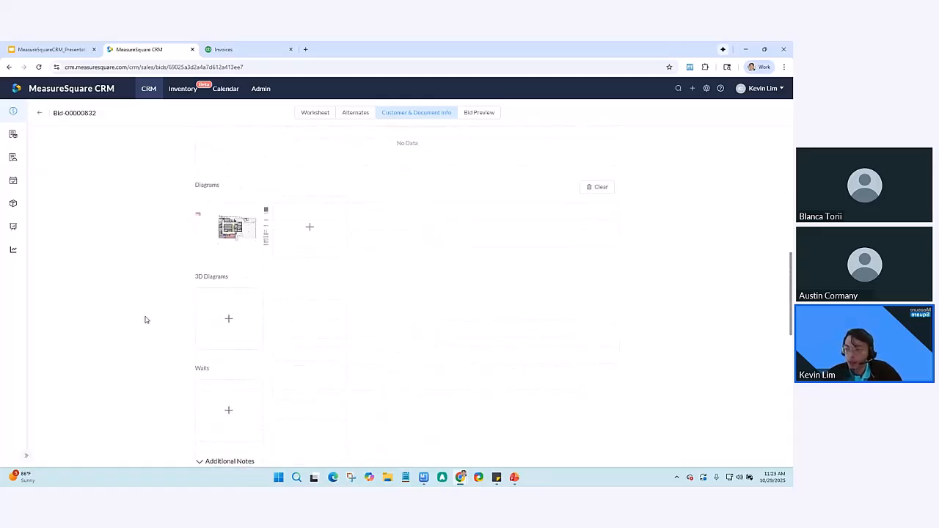
pyautogui.scroll(-6, 145, 320)
pyautogui.scroll(-2, 146, 318)
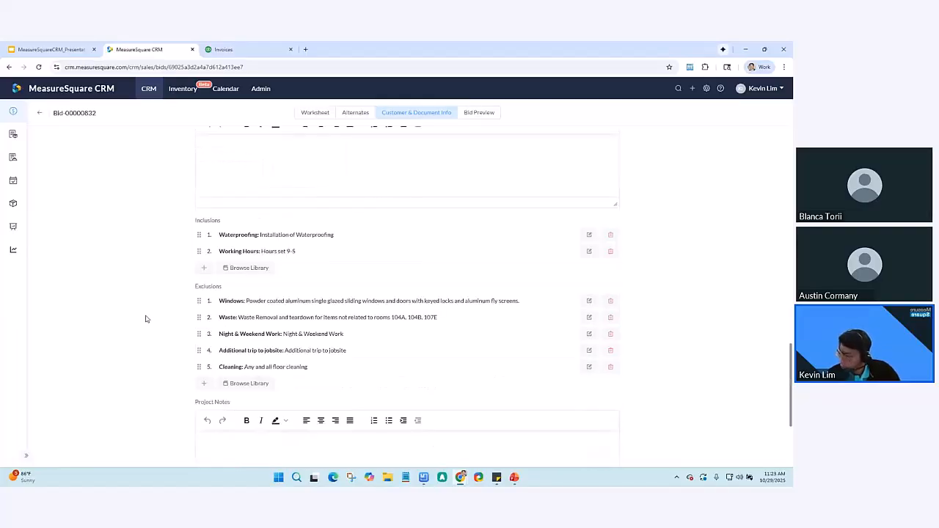
pyautogui.scroll(-2, 146, 318)
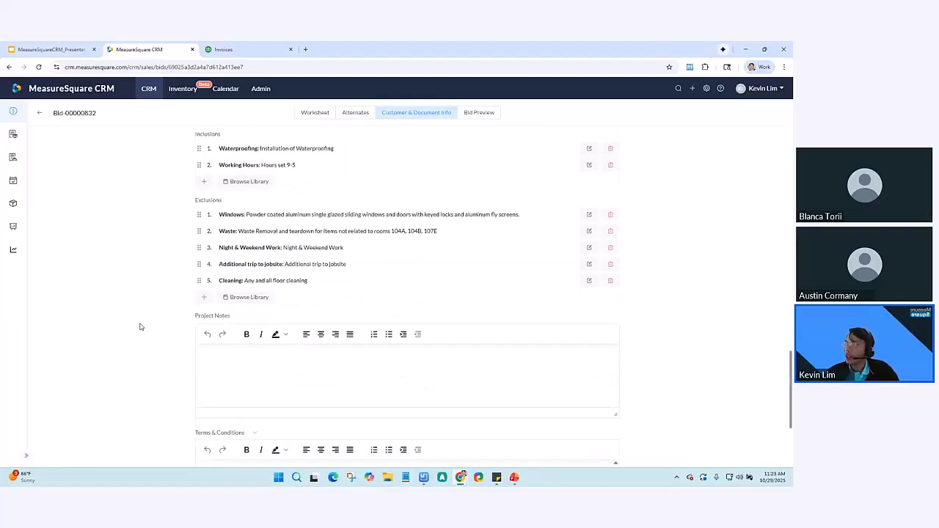
# Step: Preview the bid proposal and open its design for editing
pyautogui.click(470, 115)
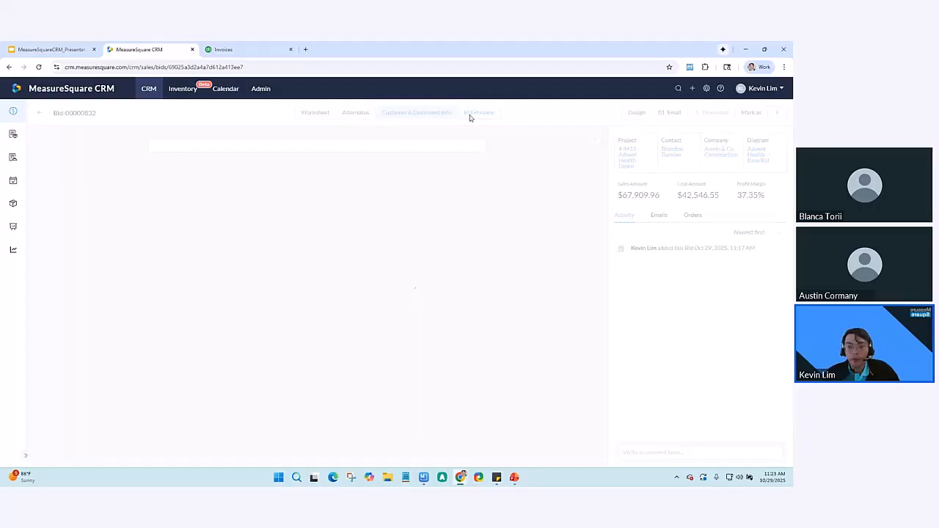
pyautogui.moveTo(16, 209)
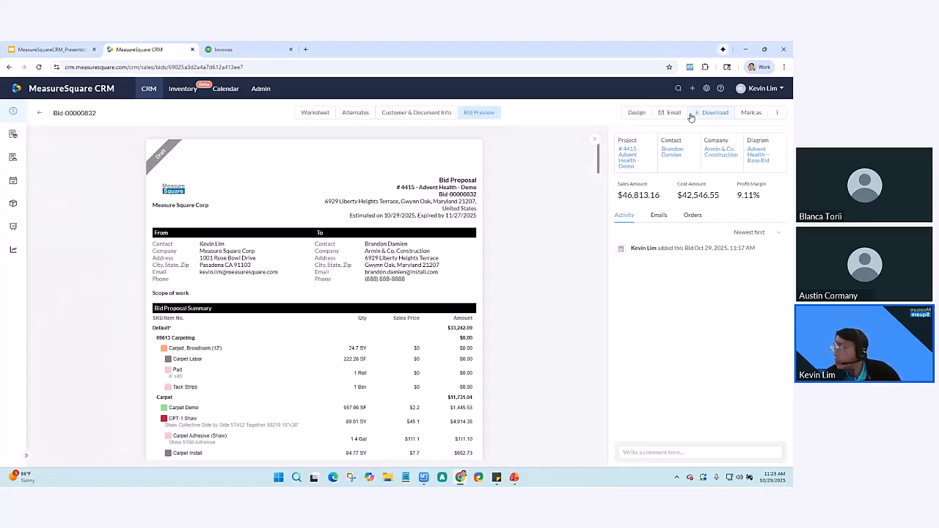
pyautogui.click(637, 114)
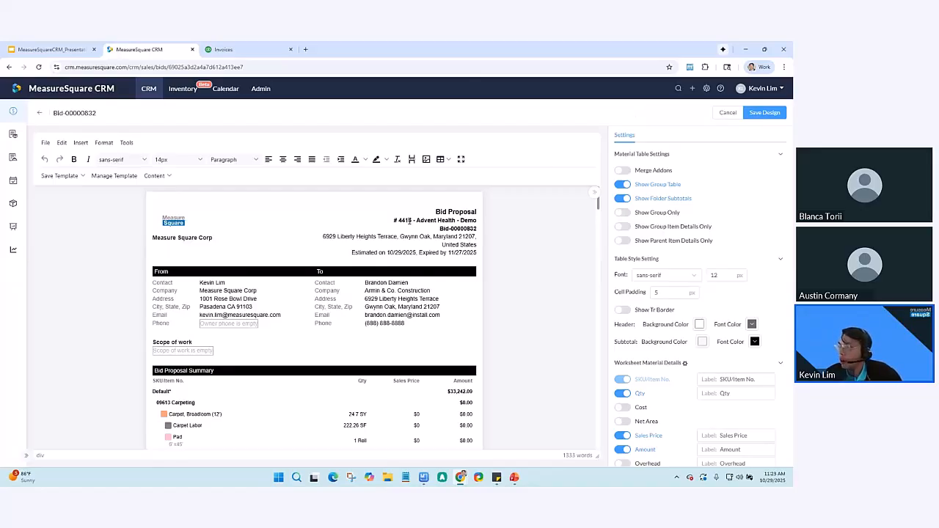
pyautogui.scroll(-1, 110, 237)
pyautogui.scroll(1, 110, 236)
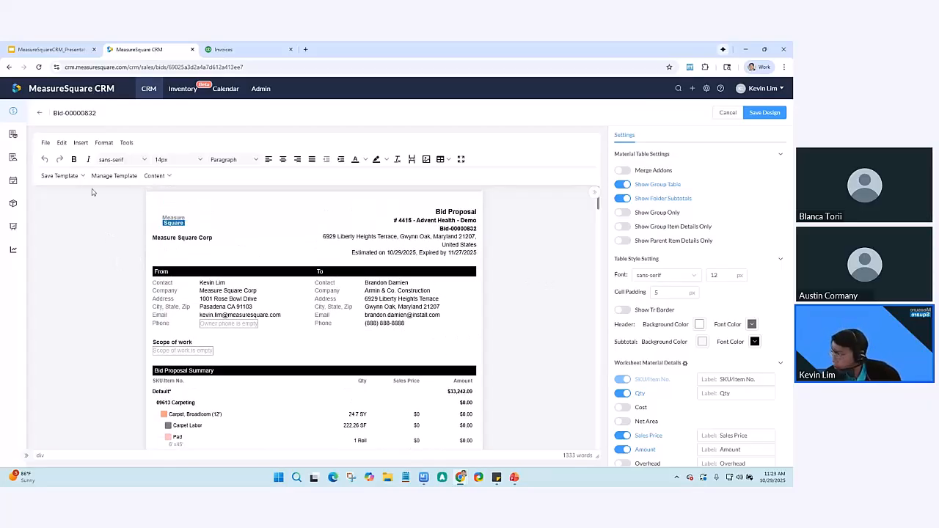
# Step: In the proposal's worksheet material details, show the Sales + Overhead column in place of Amount and label it Amount
pyautogui.scroll(-3, 668, 275)
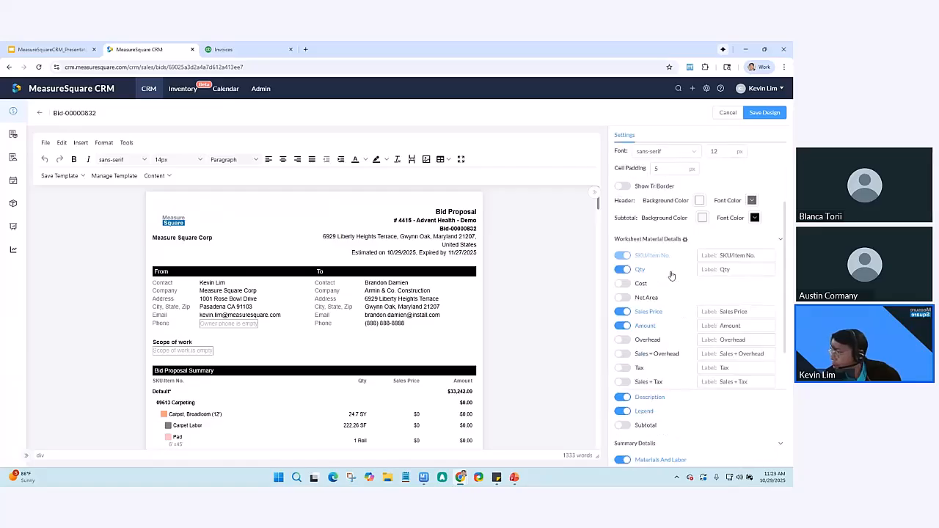
pyautogui.scroll(-1, 679, 300)
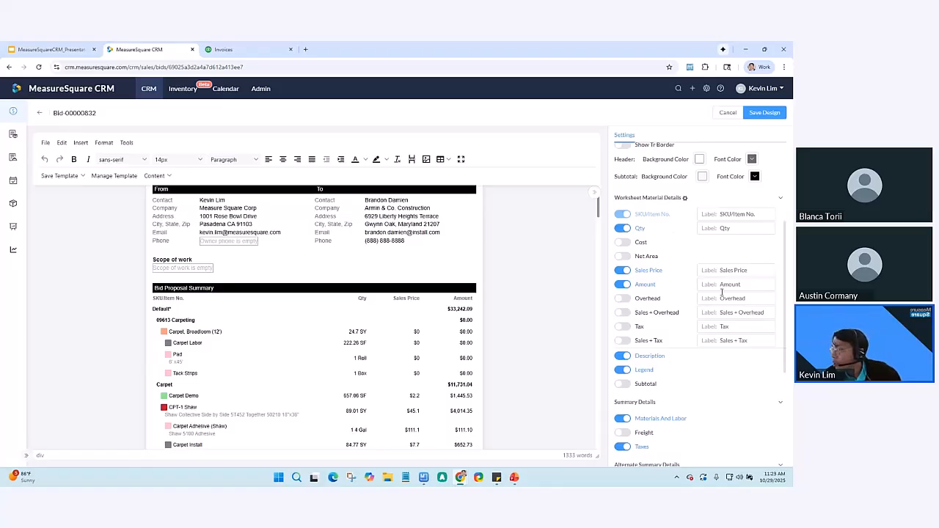
pyautogui.scroll(-1, 536, 342)
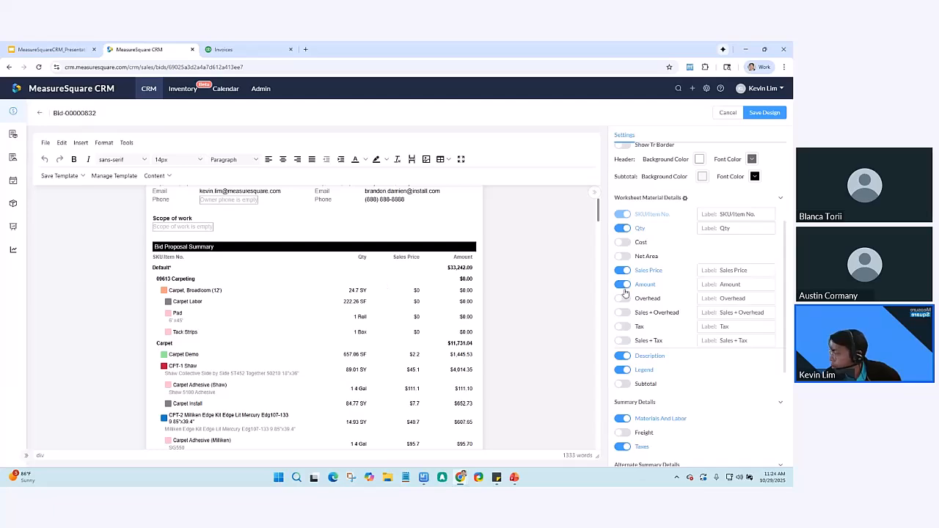
pyautogui.scroll(-1, 623, 300)
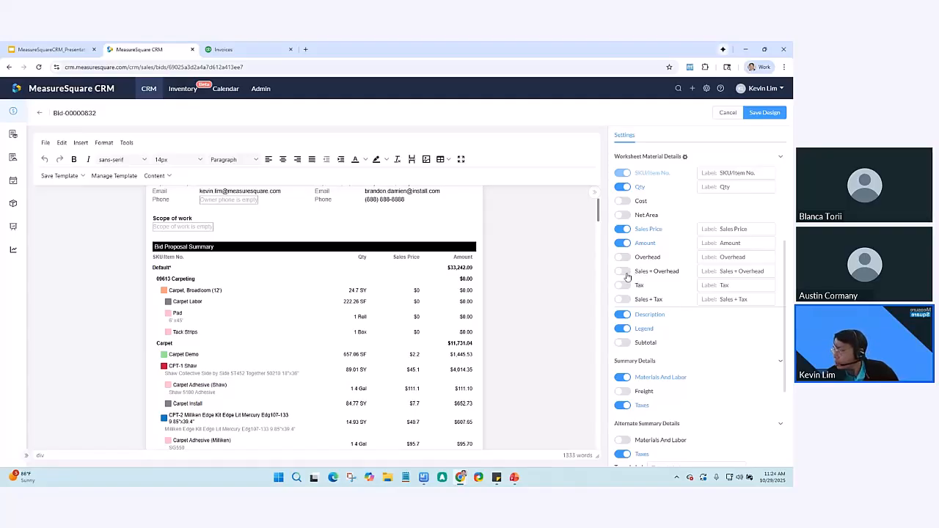
pyautogui.click(624, 273)
pyautogui.click(625, 274)
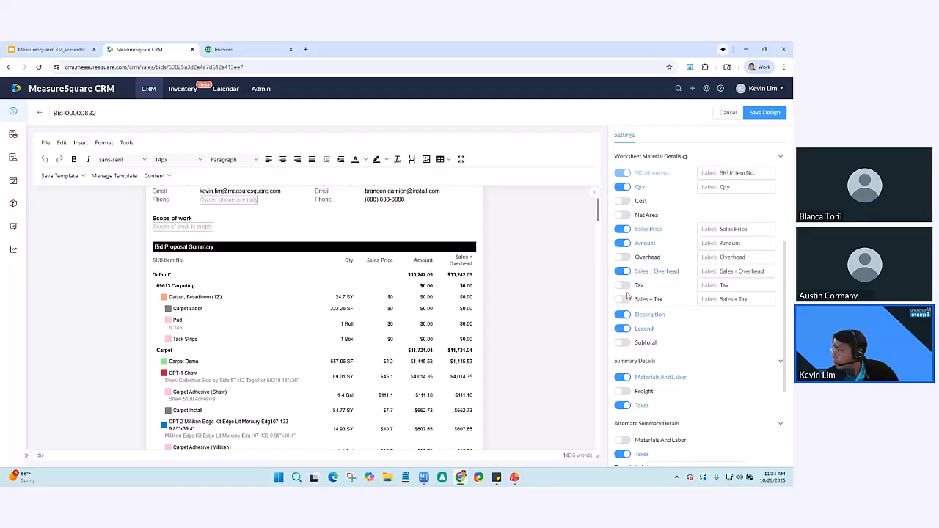
pyautogui.click(624, 243)
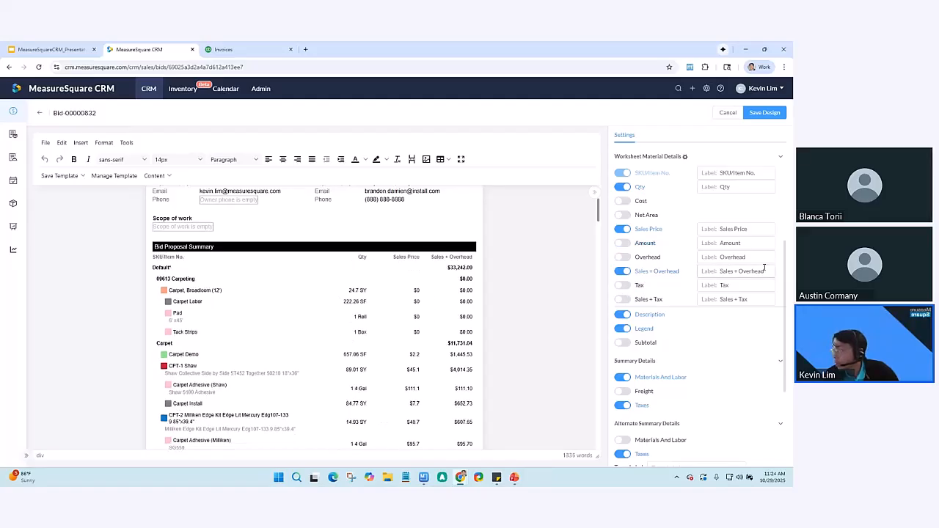
pyautogui.moveTo(767, 271); pyautogui.dragTo(715, 271)
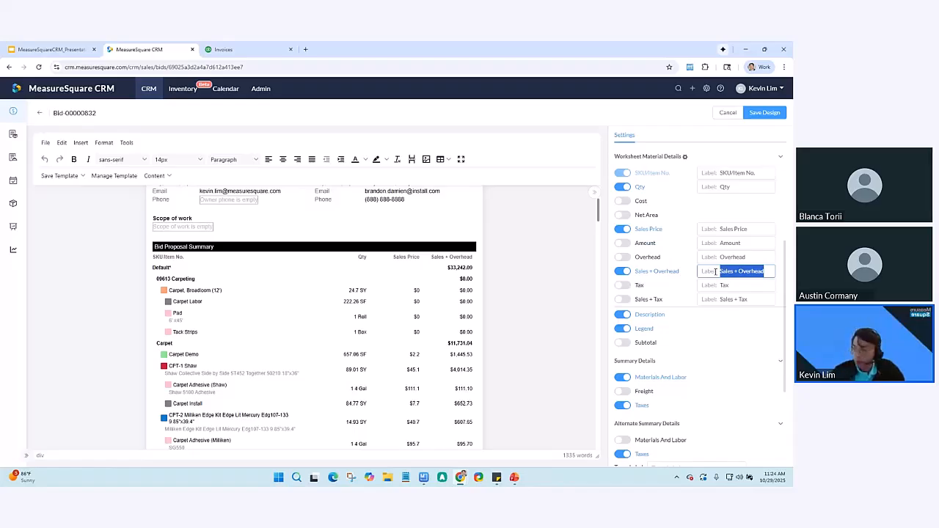
pyautogui.write('Amount')
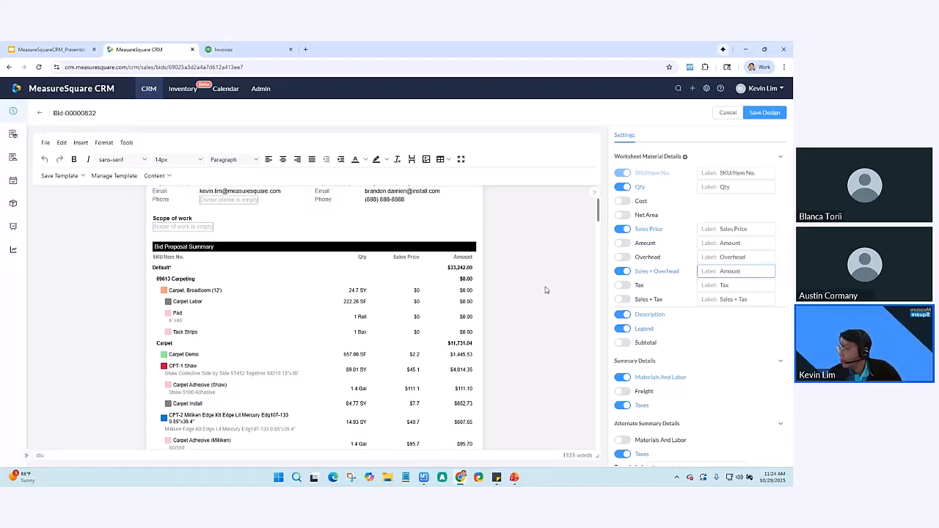
pyautogui.click(467, 284)
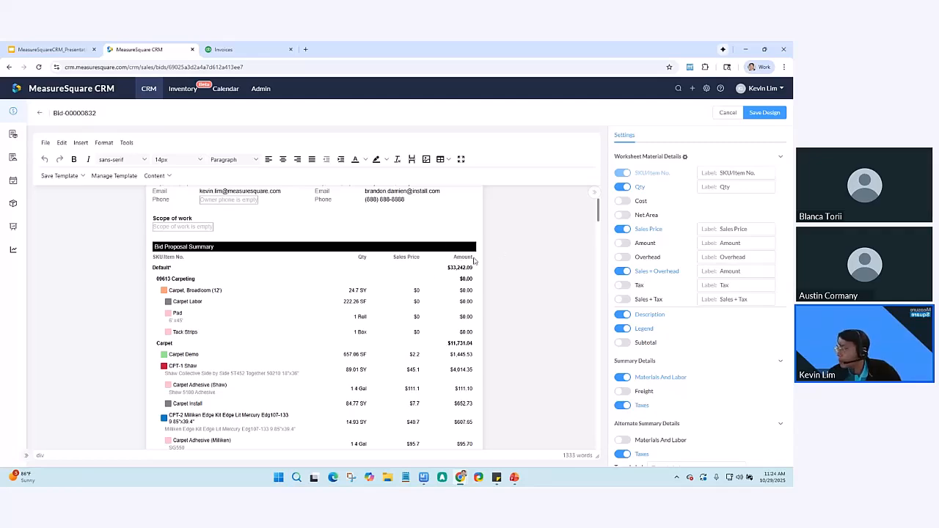
# Step: Show the Sales + Tax column instead of Sales + Overhead and label it Final Amount
pyautogui.click(621, 301)
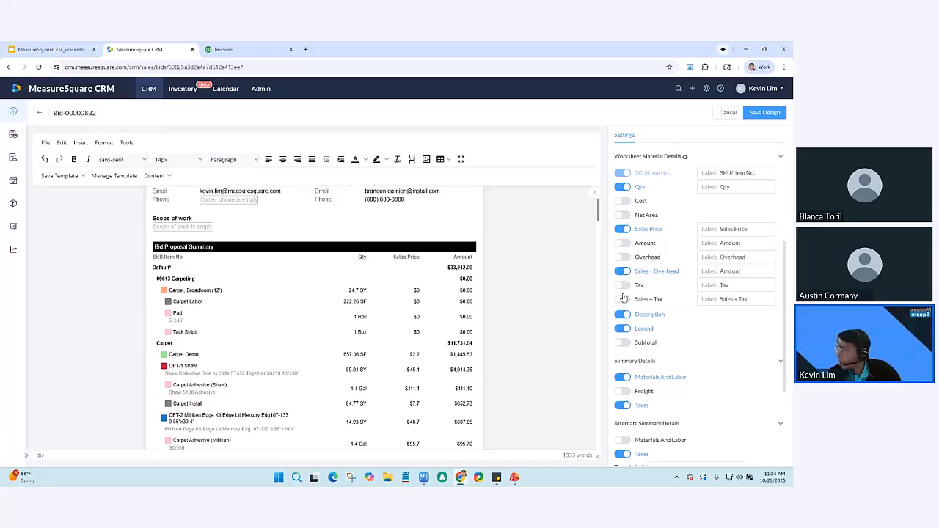
pyautogui.click(623, 272)
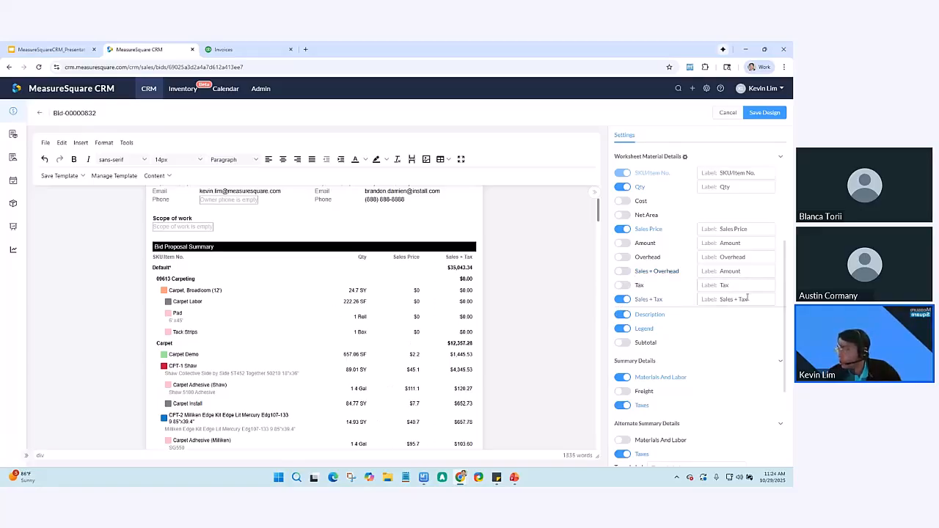
pyautogui.tripleClick(733, 299)
pyautogui.write('Am')
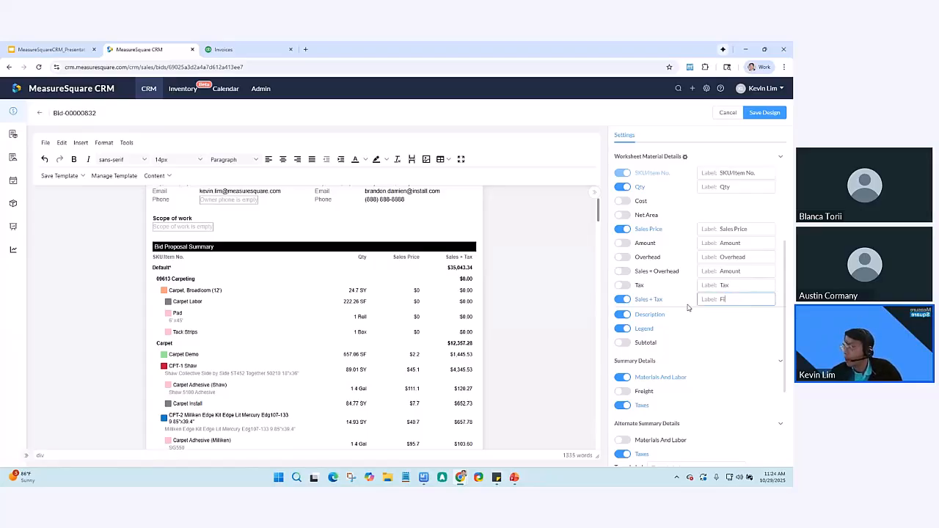
pyautogui.write(' Amount')
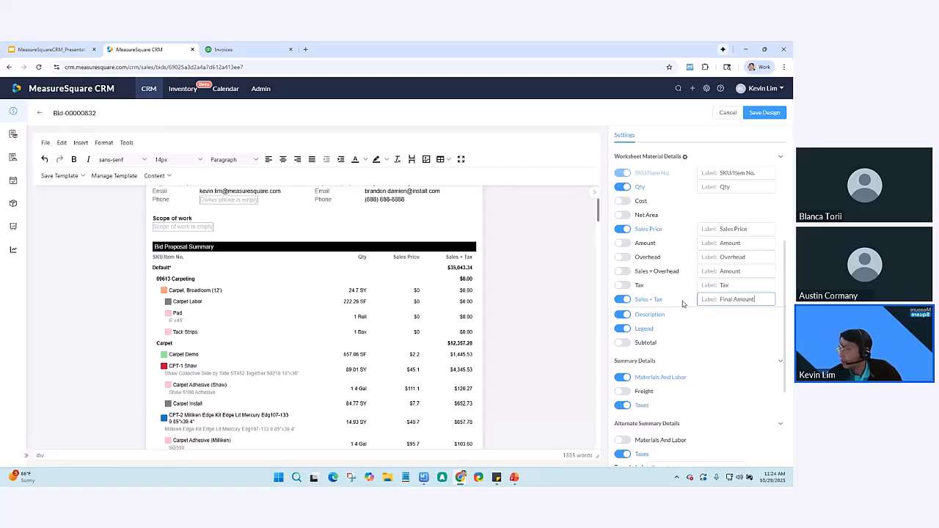
pyautogui.click(567, 321)
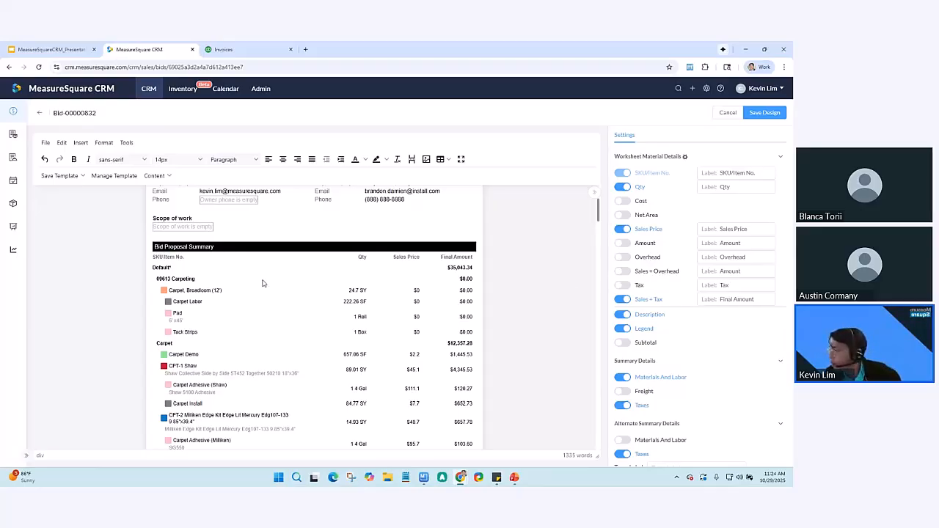
# Step: Look through the remaining summary, alternate summary and print settings, and save the proposal design
pyautogui.scroll(-1, 590, 303)
pyautogui.scroll(-1, 610, 299)
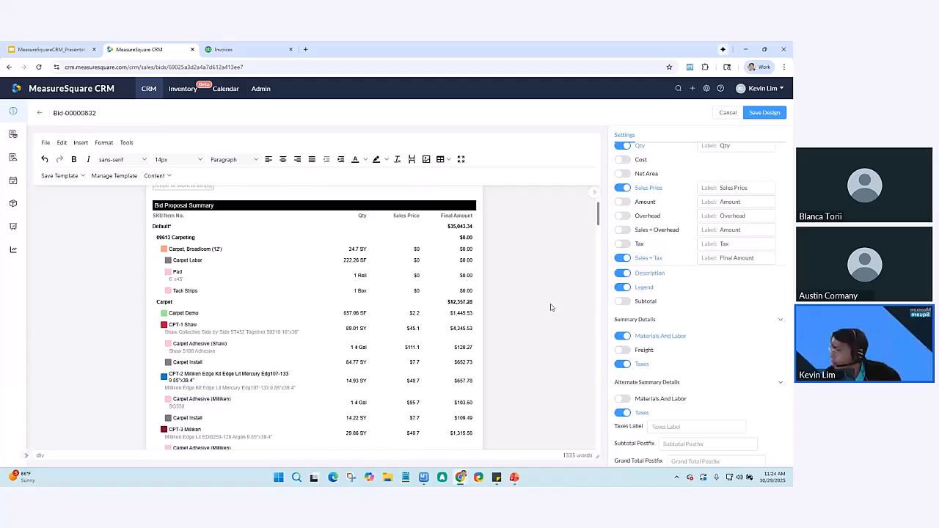
pyautogui.scroll(-2, 552, 307)
pyautogui.scroll(-3, 621, 330)
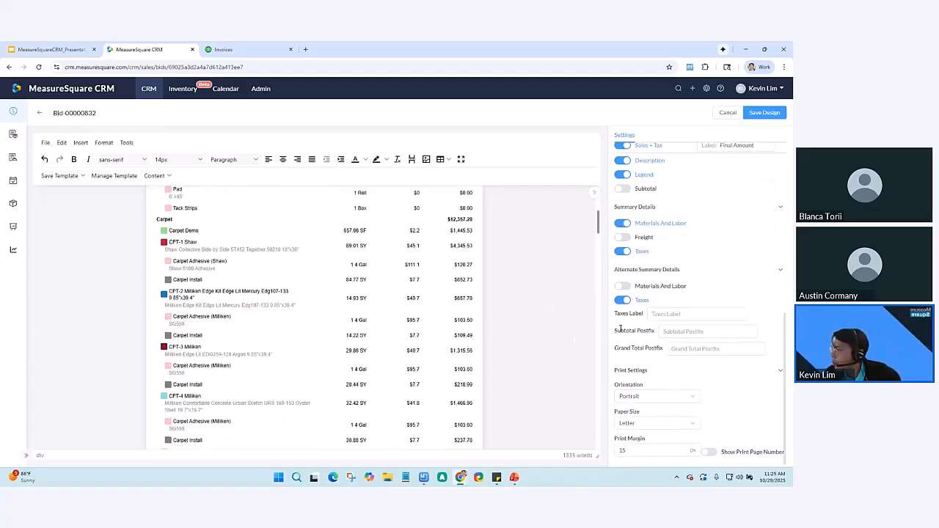
pyautogui.scroll(7, 621, 329)
pyautogui.scroll(3, 430, 329)
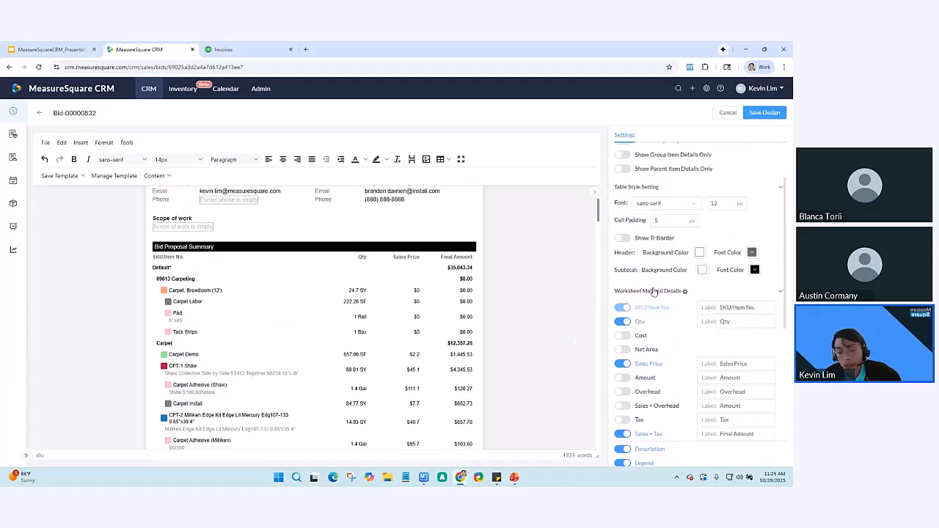
pyautogui.scroll(1, 653, 293)
pyautogui.click(770, 112)
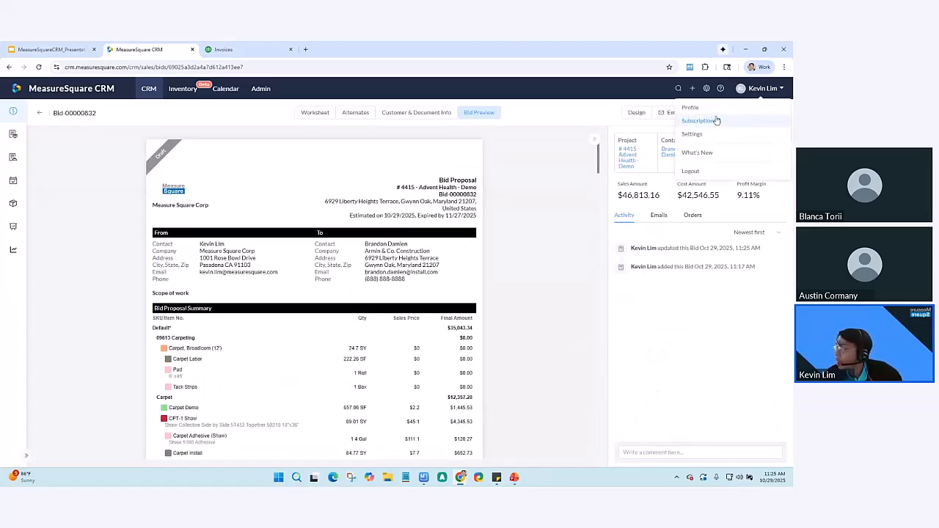
# Step: Open the quote order templates in the CRM settings
pyautogui.click(777, 113)
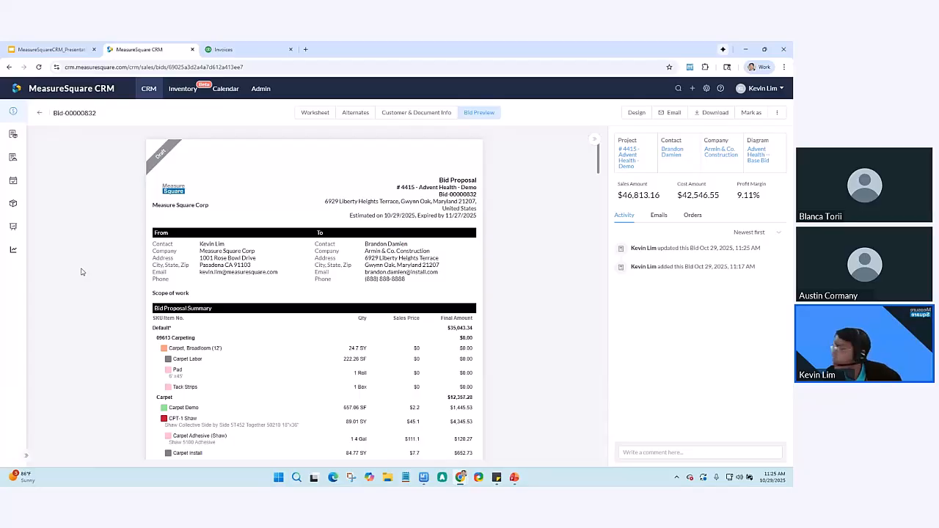
pyautogui.click(708, 88)
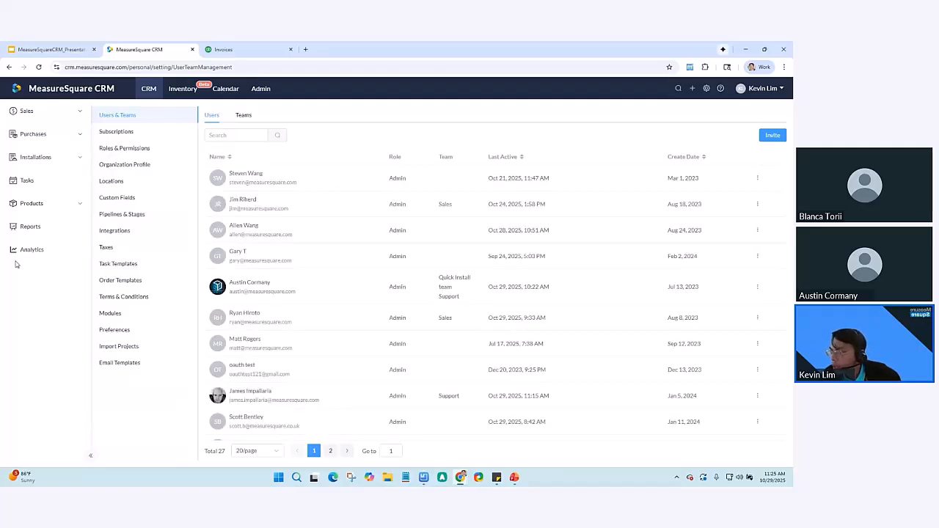
pyautogui.click(131, 282)
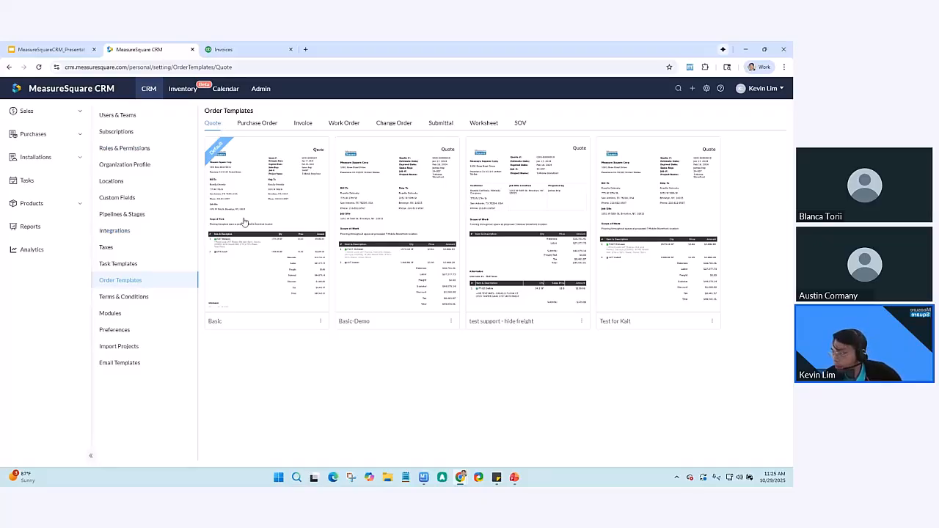
# Step: Open the Basic-Demo quote template for editing
pyautogui.click(320, 321)
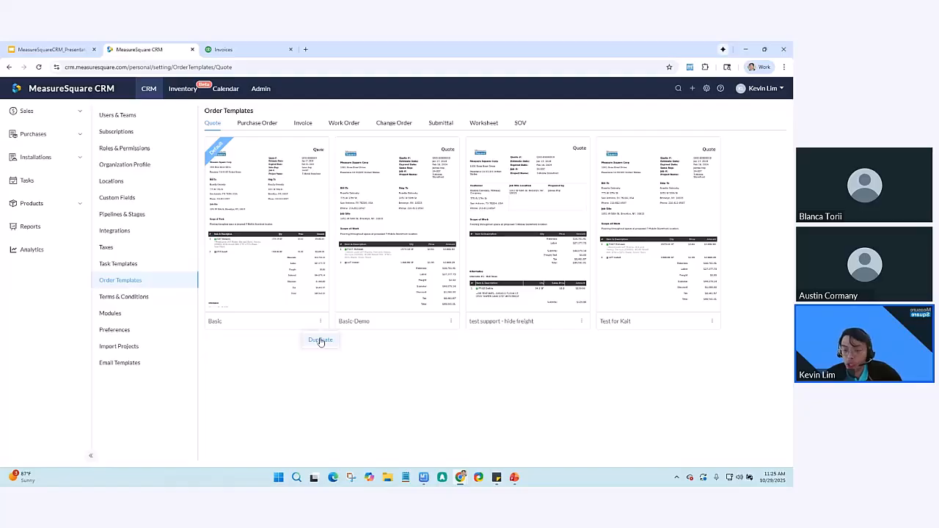
pyautogui.click(394, 356)
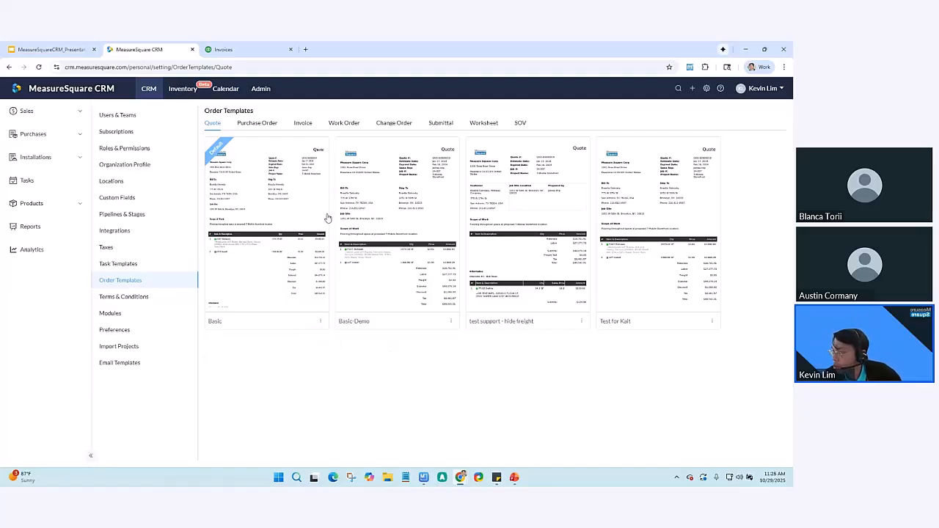
pyautogui.click(383, 276)
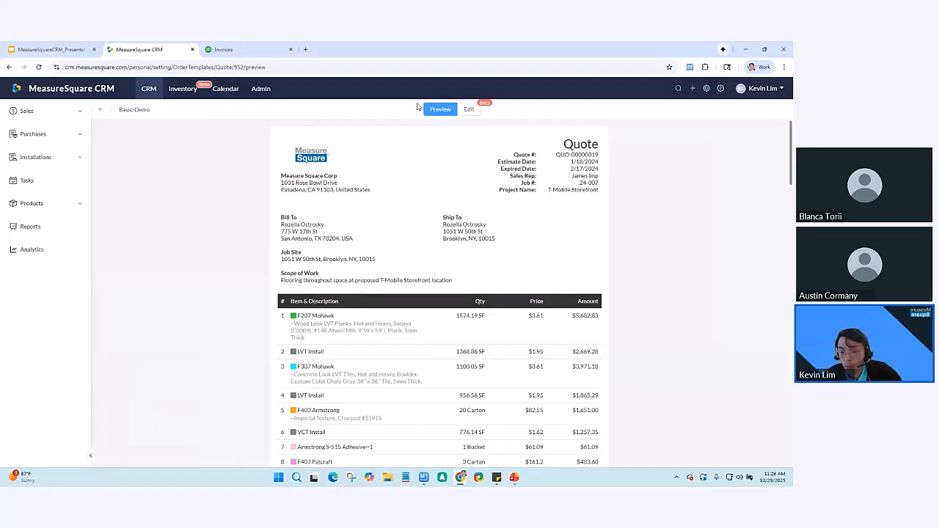
pyautogui.click(469, 109)
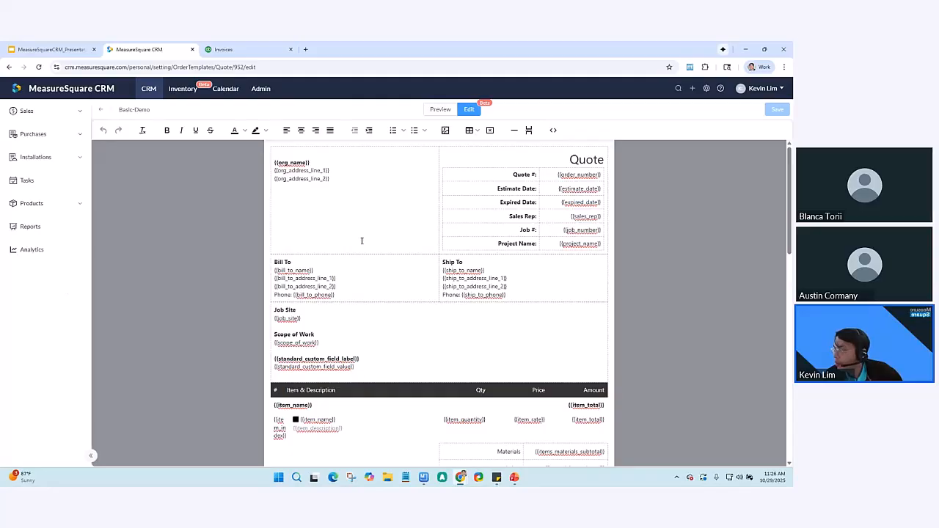
# Step: Insert the project_name placeholder below the organization address lines in the quote template's header
pyautogui.click(320, 202)
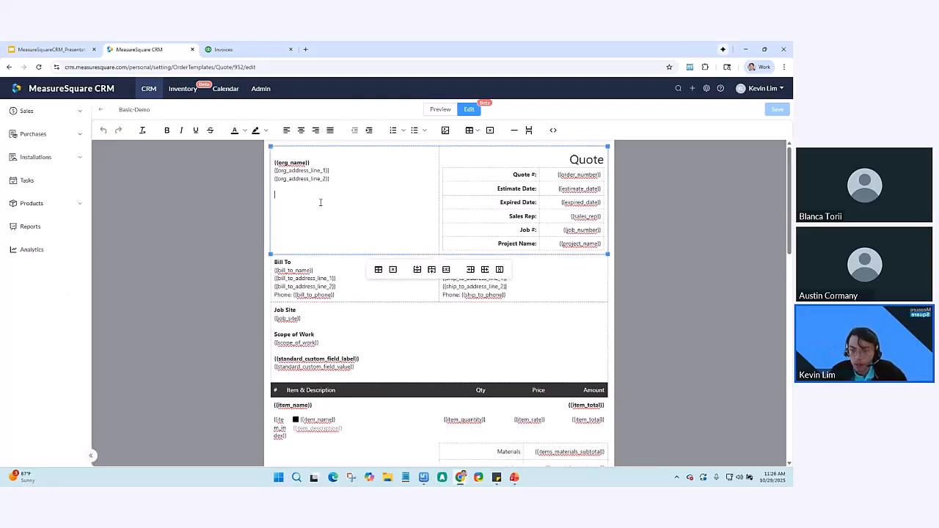
pyautogui.write('{{')
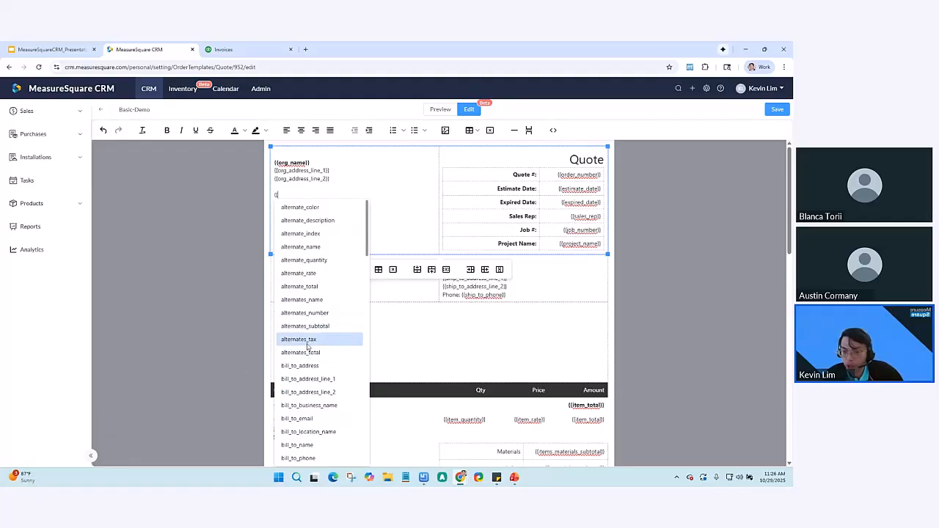
pyautogui.scroll(-5, 307, 345)
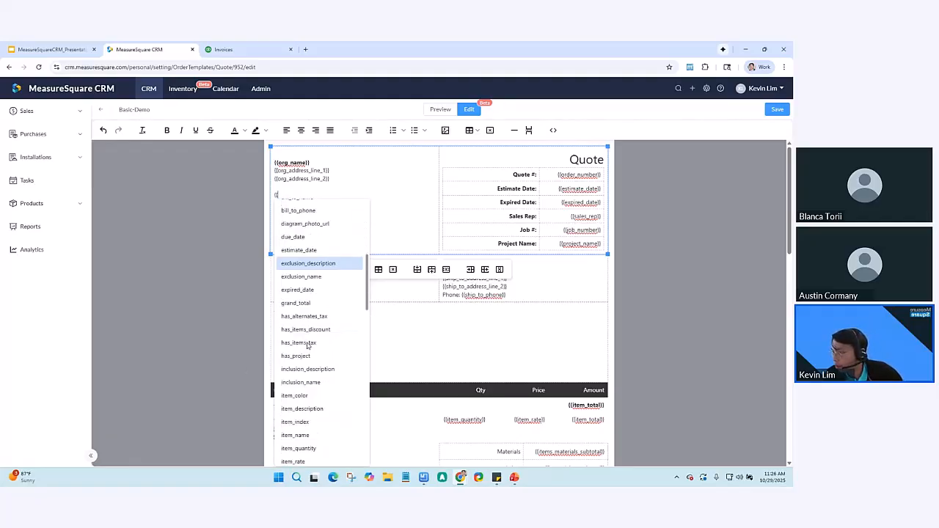
pyautogui.scroll(5, 309, 342)
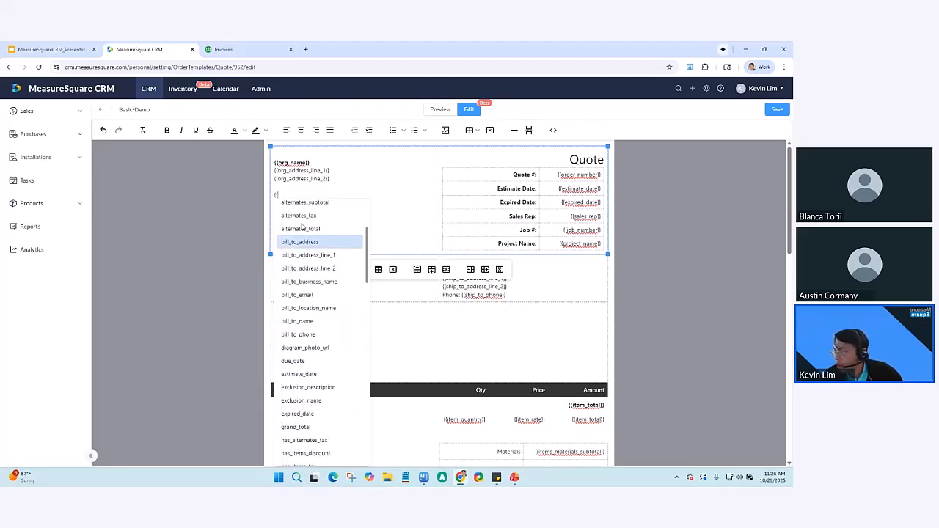
pyautogui.write('pro')
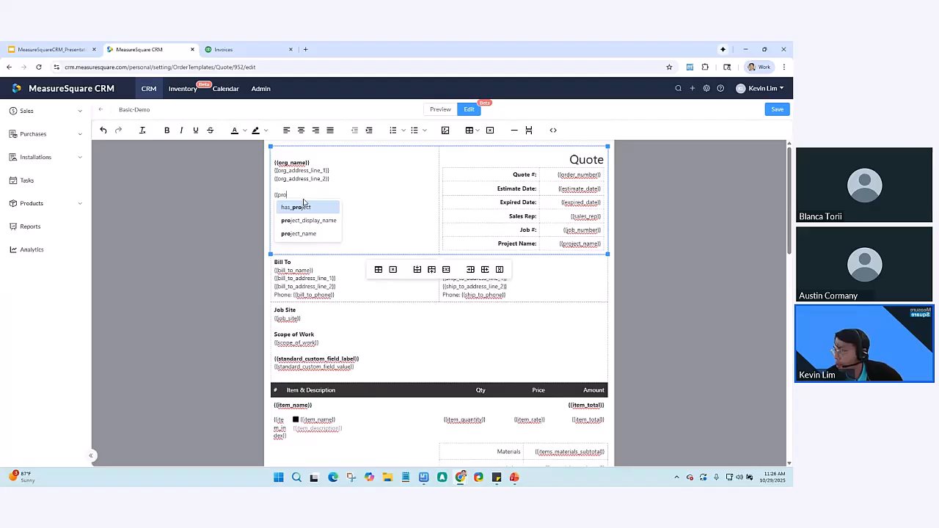
pyautogui.click(299, 234)
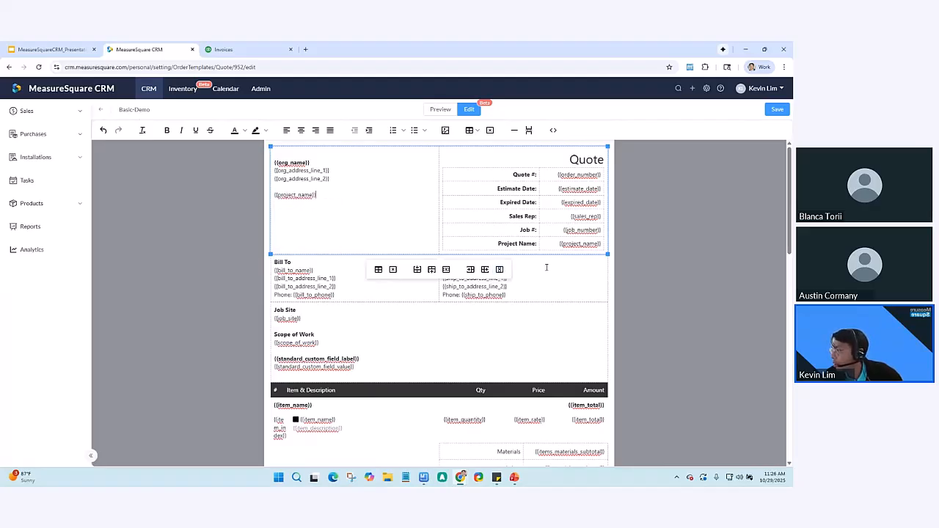
# Step: Clear the Project Name row in the quote details table and add the label "Project Name" above the project_name placeholder
pyautogui.moveTo(497, 253); pyautogui.dragTo(596, 245)
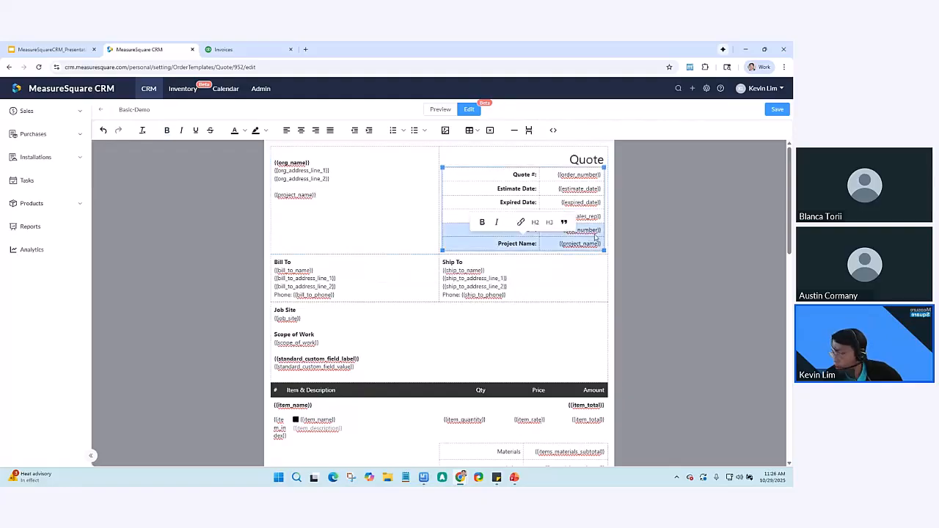
pyautogui.press('BackSpace')
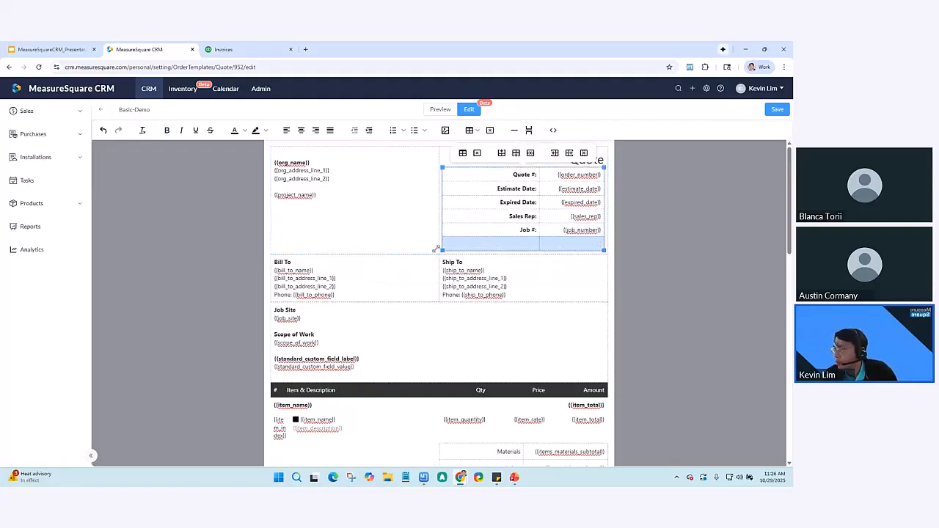
pyautogui.click(348, 225)
pyautogui.click(335, 189)
pyautogui.press('Return')
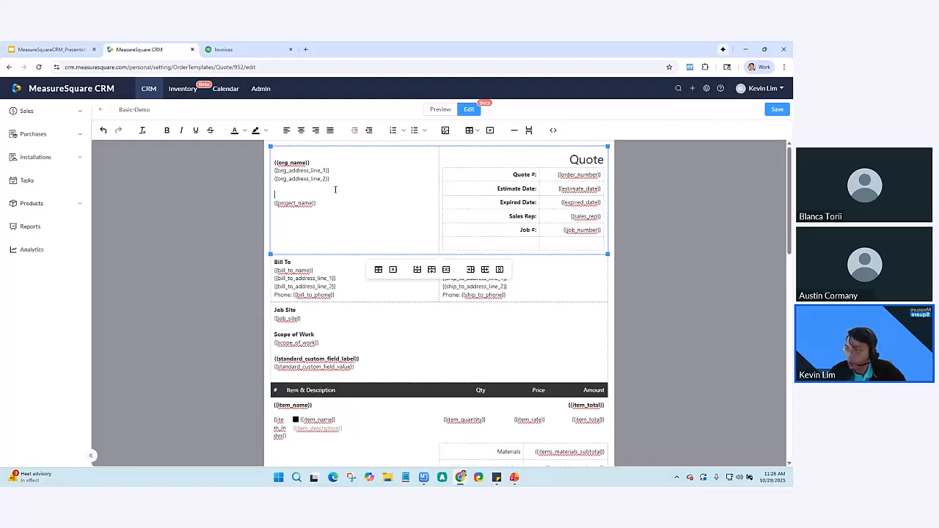
pyautogui.write('Project Name')
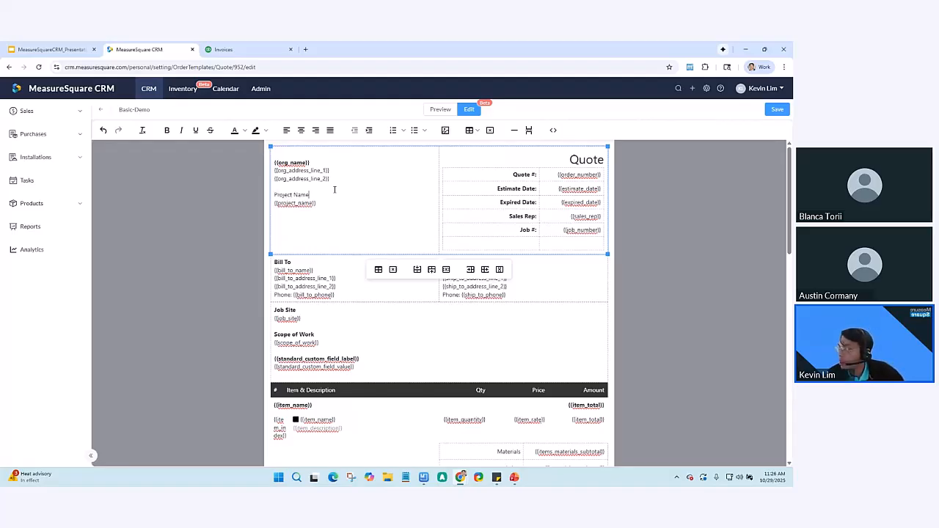
# Step: Preview the edited quote template and leave the editor without saving the changes
pyautogui.click(440, 110)
pyautogui.moveTo(282, 205)
pyautogui.mouseDown()
pyautogui.moveTo(334, 210)
pyautogui.moveTo(286, 211)
pyautogui.mouseUp()
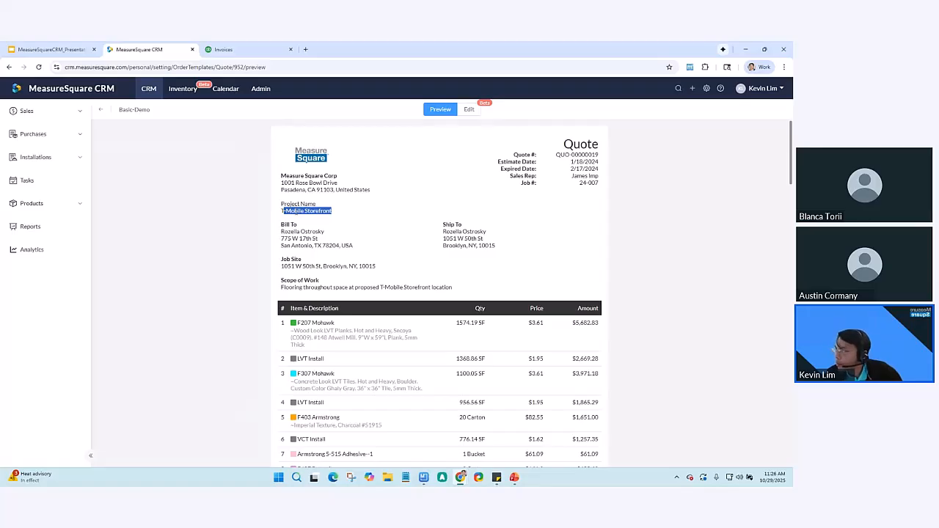
pyautogui.click(469, 112)
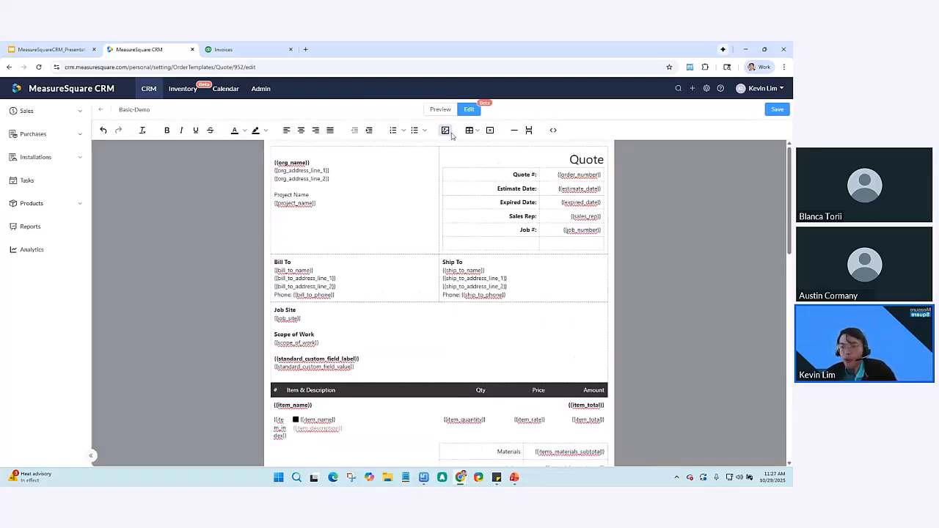
pyautogui.click(316, 236)
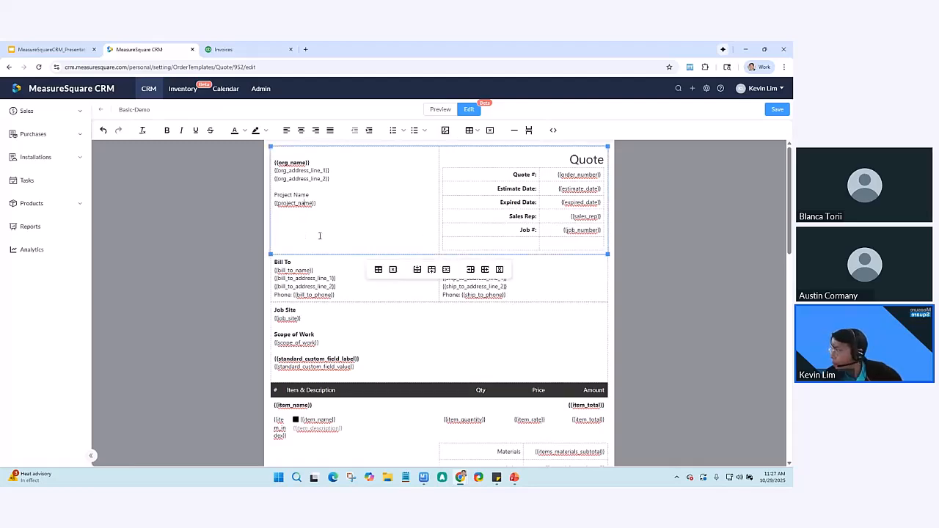
pyautogui.click(99, 110)
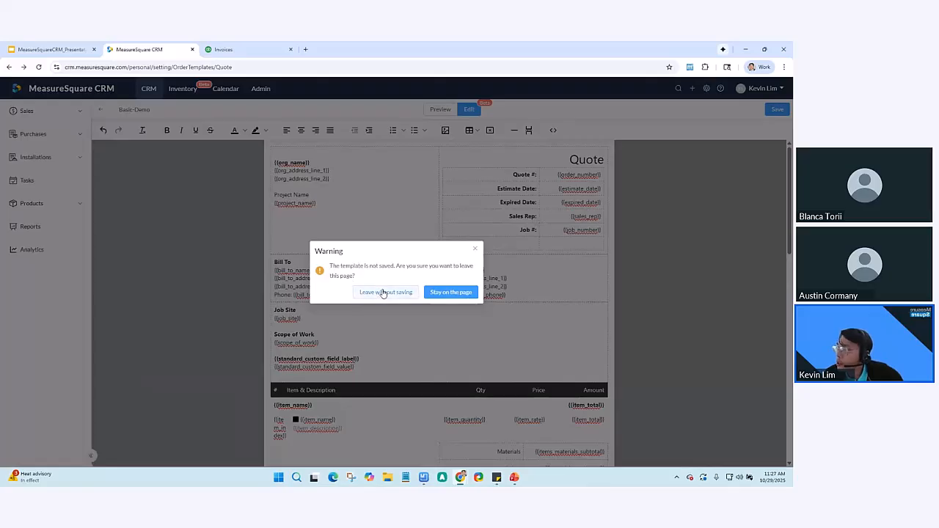
pyautogui.click(384, 292)
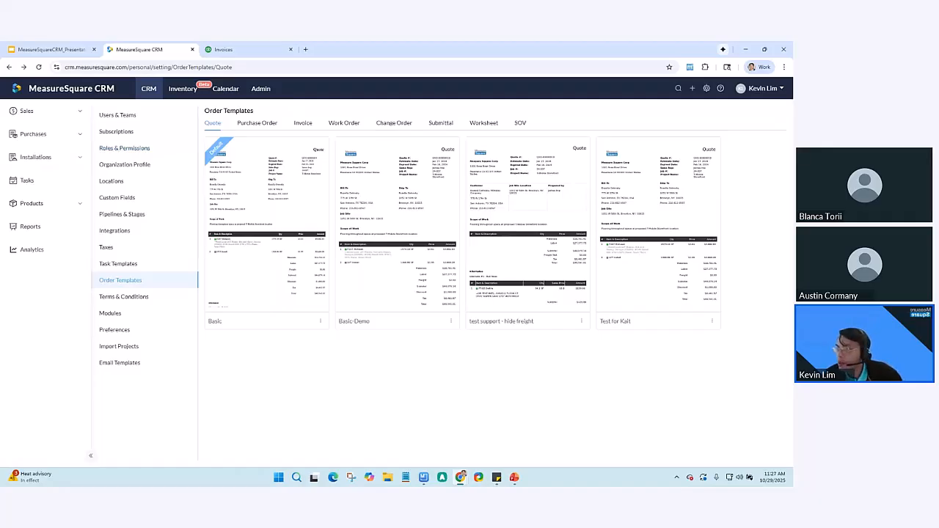
# Step: Open the newest draft bid, dated Oct 29, 2025, from the Advent Health - Demo project
pyautogui.click(41, 110)
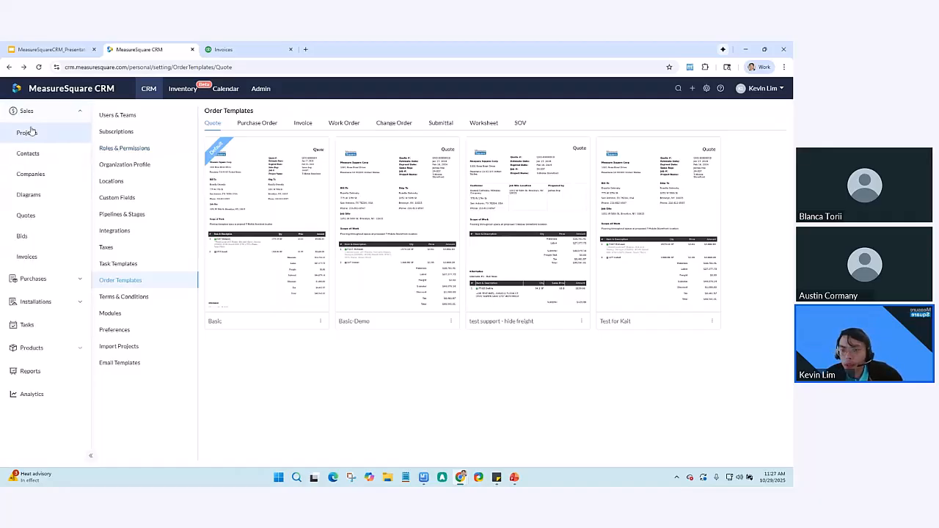
pyautogui.click(30, 132)
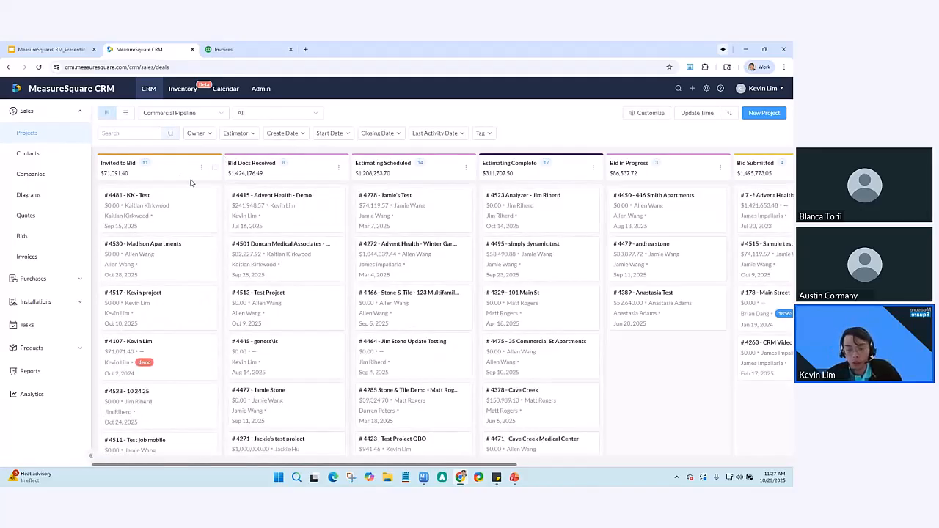
pyautogui.click(252, 197)
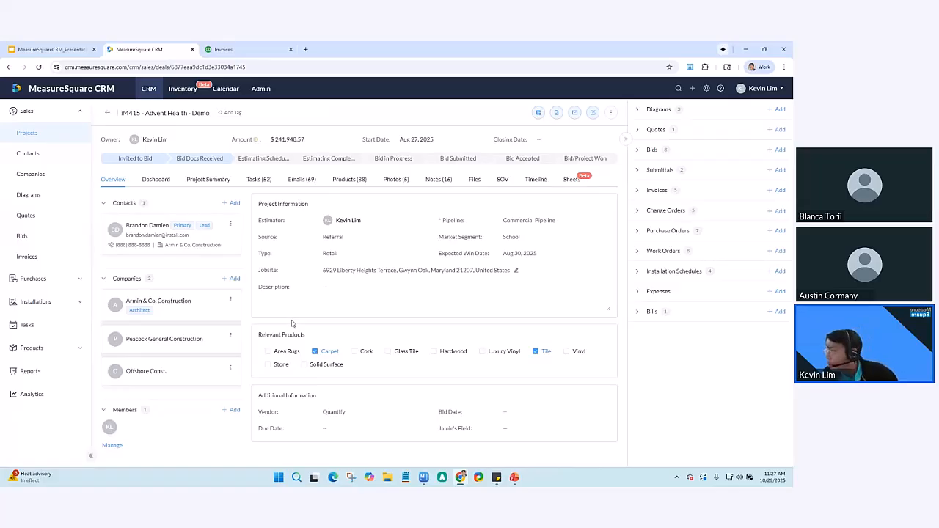
pyautogui.click(657, 190)
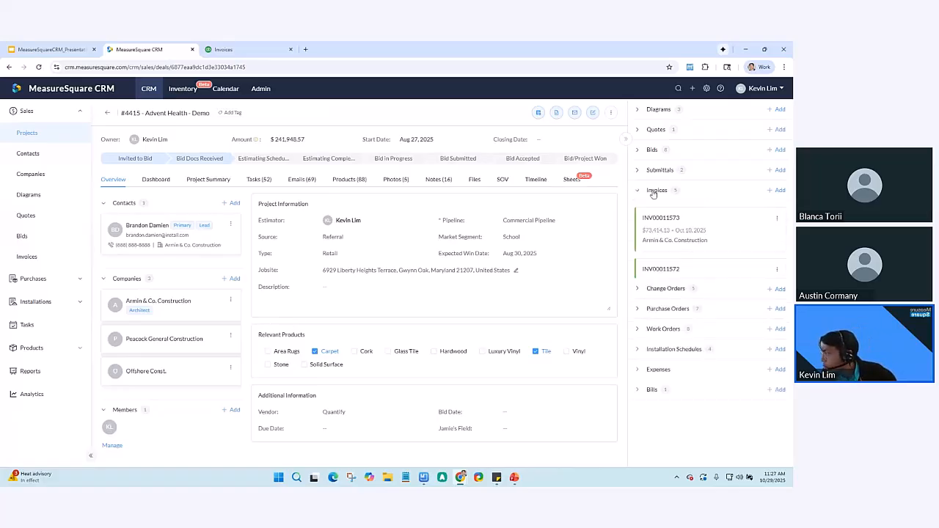
pyautogui.click(665, 151)
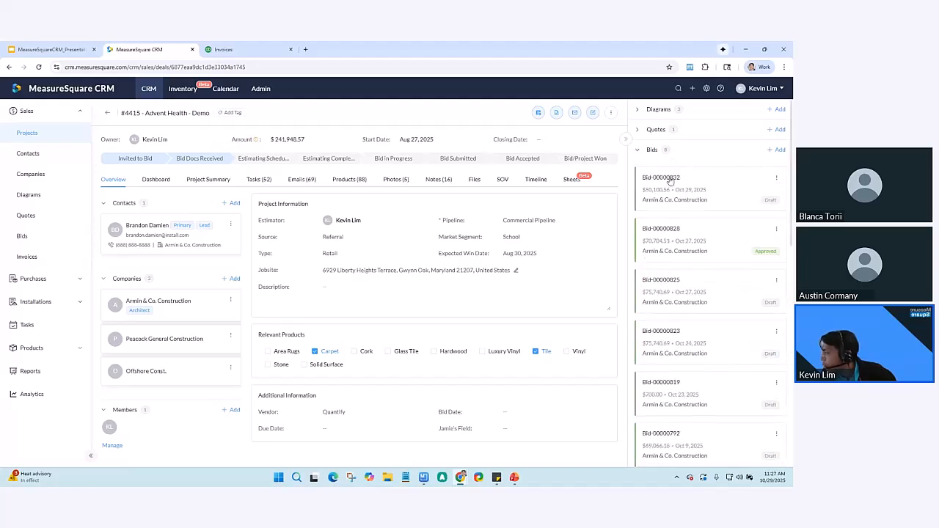
pyautogui.click(699, 182)
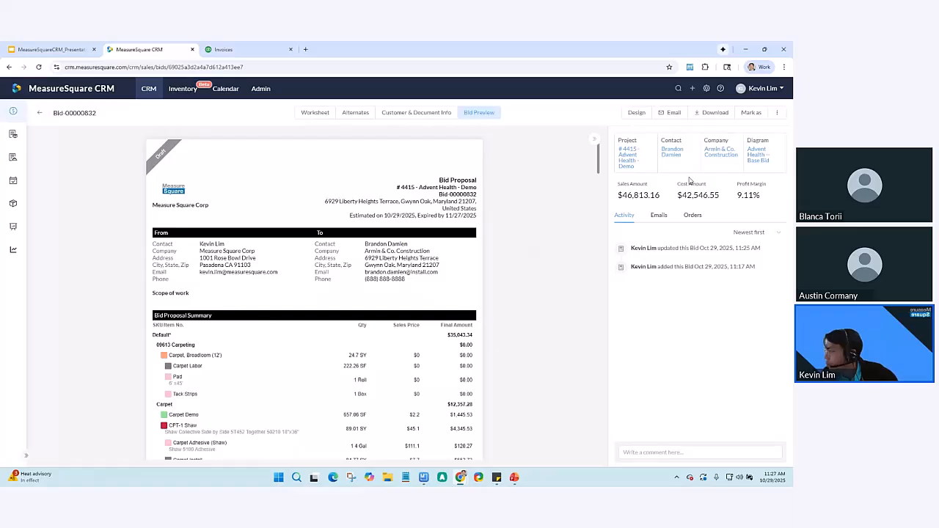
# Step: Create and save an invoice from the bid, leaving out Carpet, Broadloom (12'), Carpet Labor, Pad and Tack Strips
pyautogui.click(685, 216)
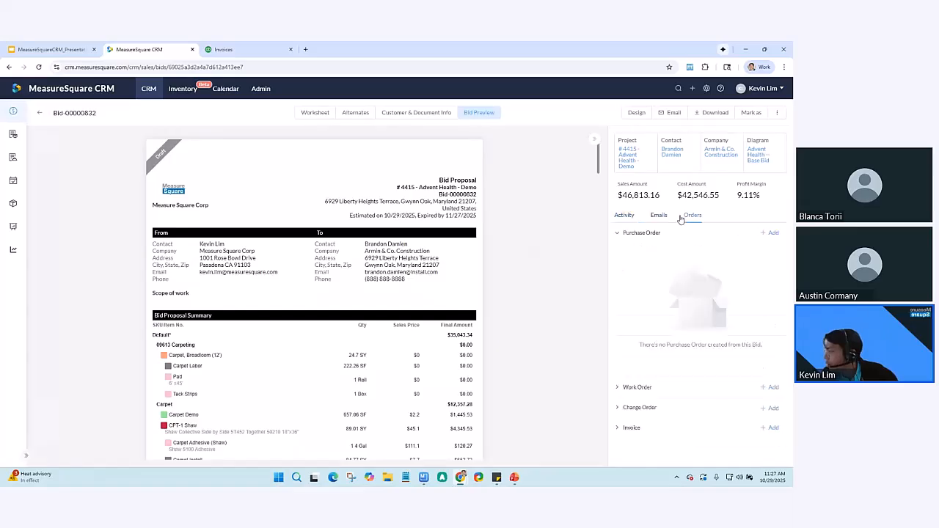
pyautogui.click(771, 429)
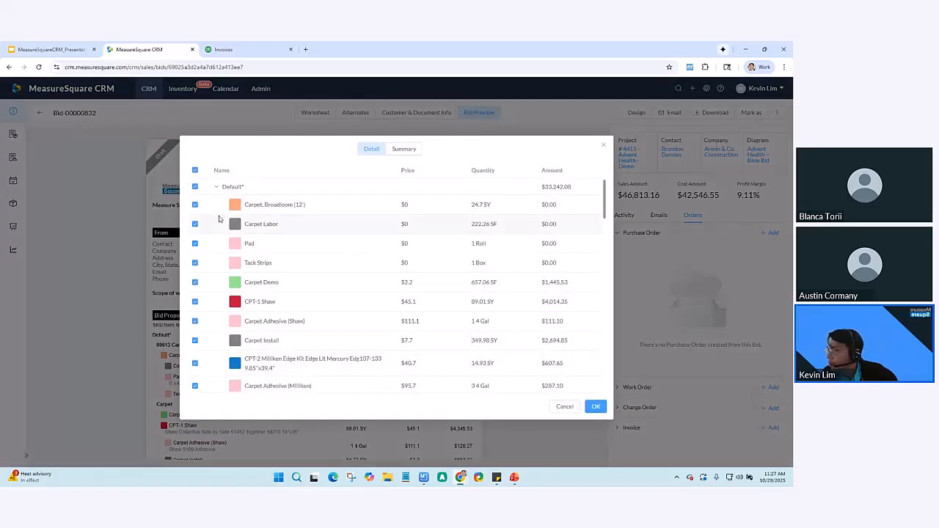
pyautogui.click(195, 204)
pyautogui.click(195, 224)
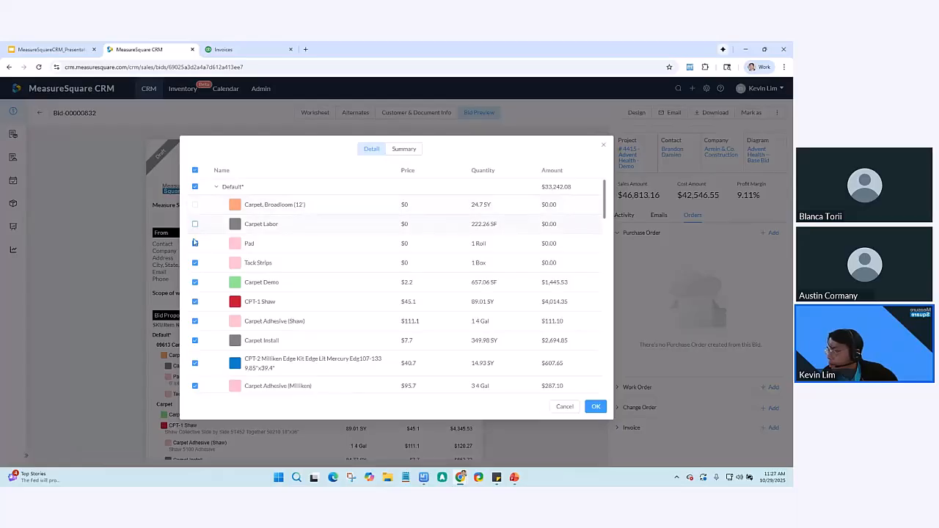
pyautogui.click(195, 243)
pyautogui.click(194, 263)
pyautogui.click(596, 406)
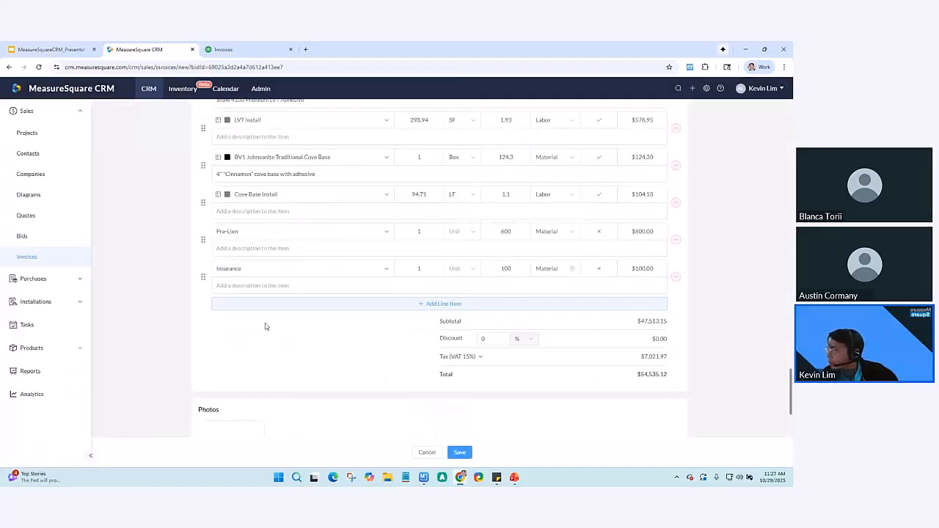
pyautogui.scroll(-3, 393, 400)
pyautogui.click(459, 453)
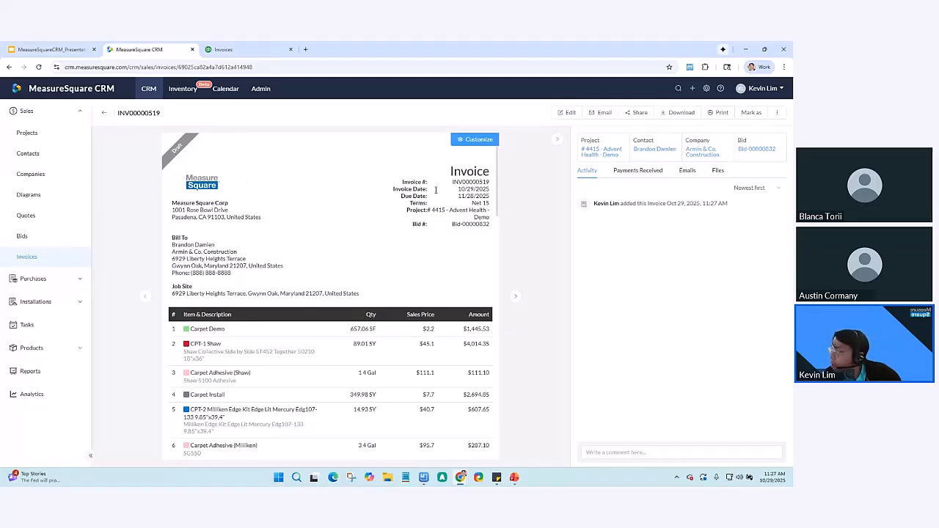
# Step: Record a payment of $20,000 received by Credit Card against the invoice and save it
pyautogui.click(624, 176)
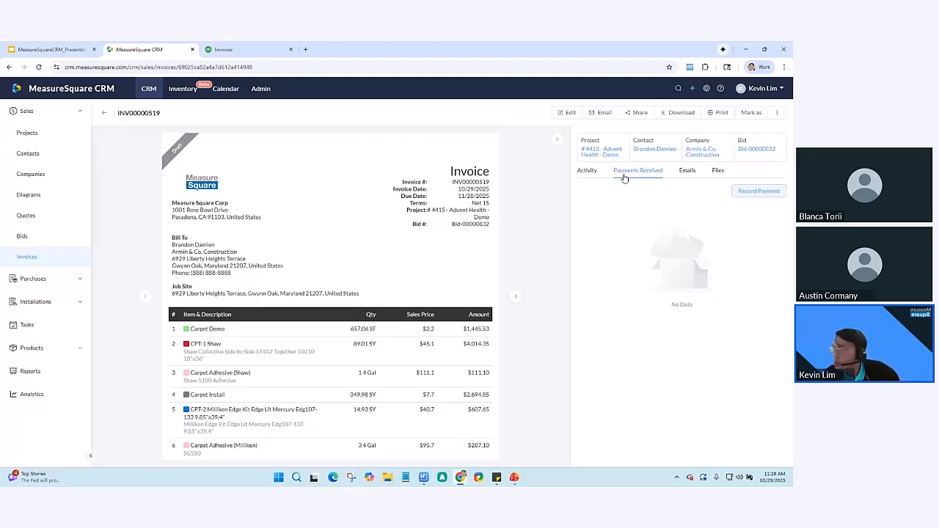
pyautogui.click(759, 195)
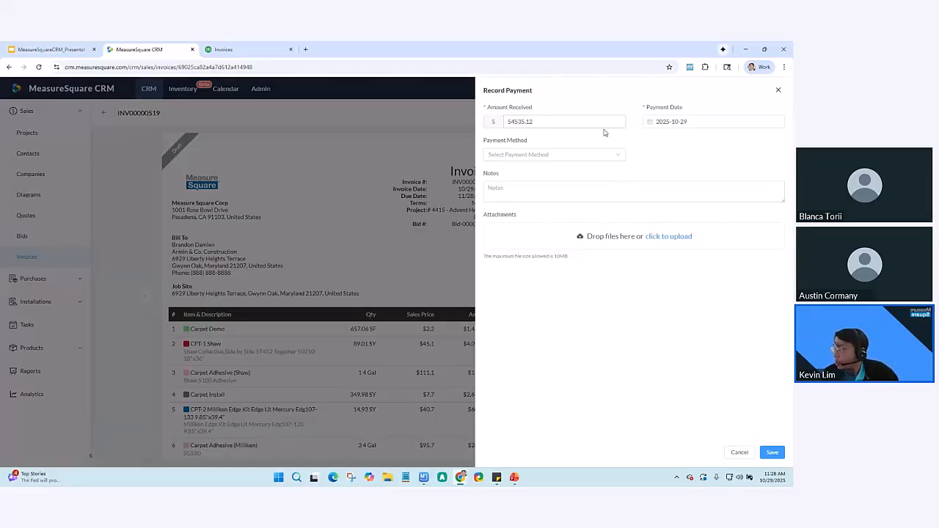
pyautogui.click(514, 157)
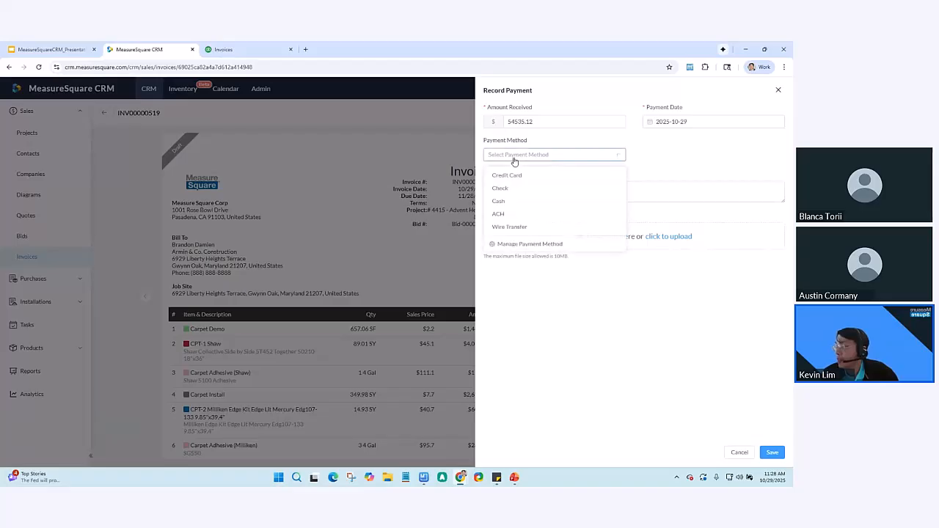
pyautogui.click(522, 162)
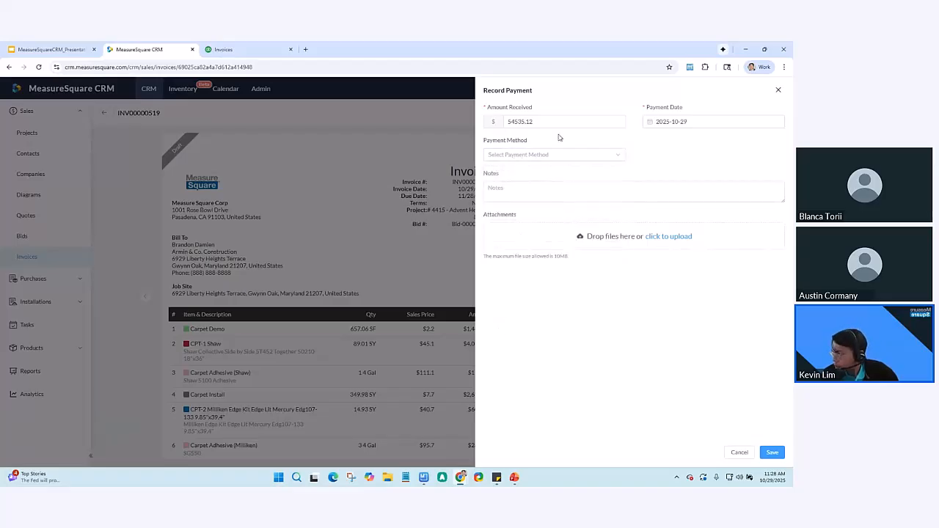
pyautogui.moveTo(547, 122); pyautogui.dragTo(496, 125)
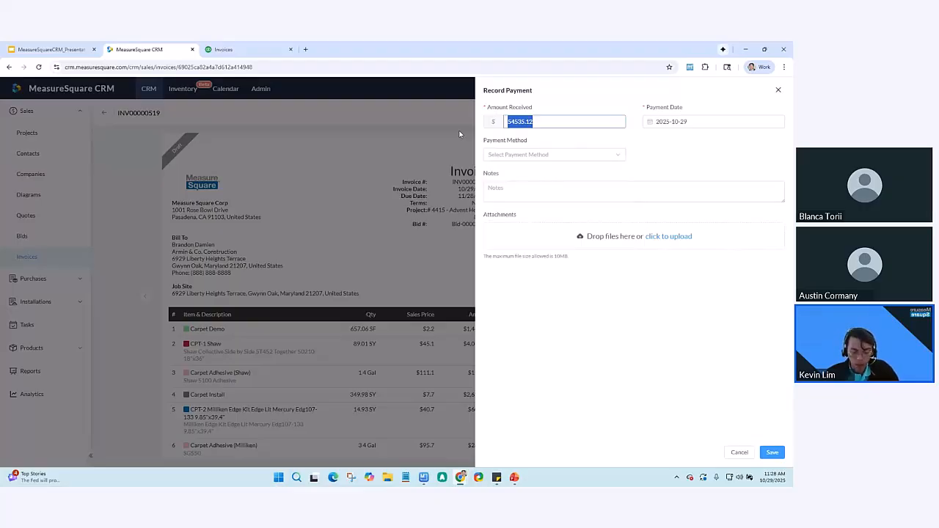
pyautogui.write('20000')
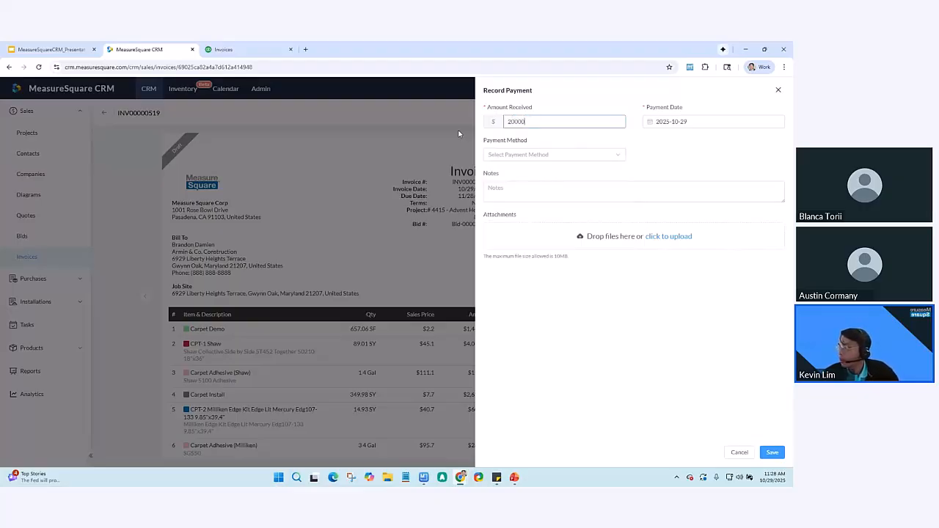
pyautogui.click(559, 298)
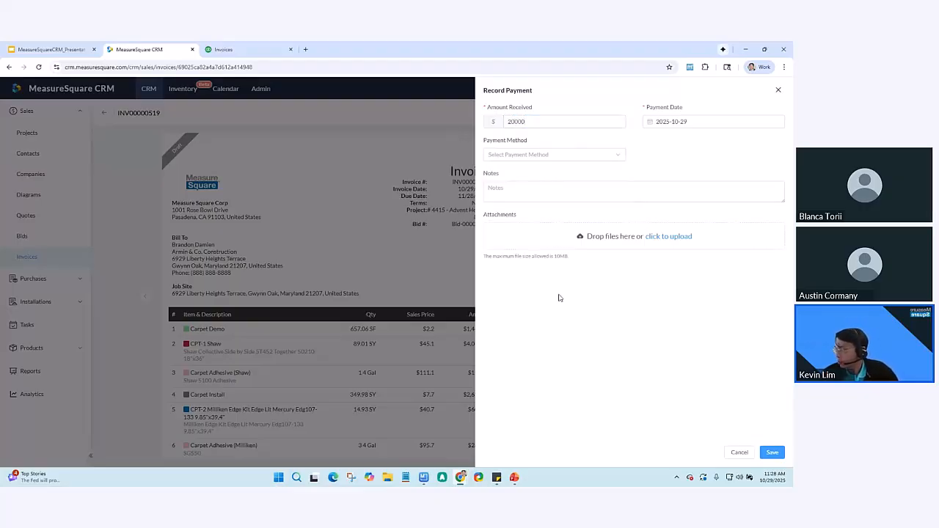
pyautogui.click(600, 156)
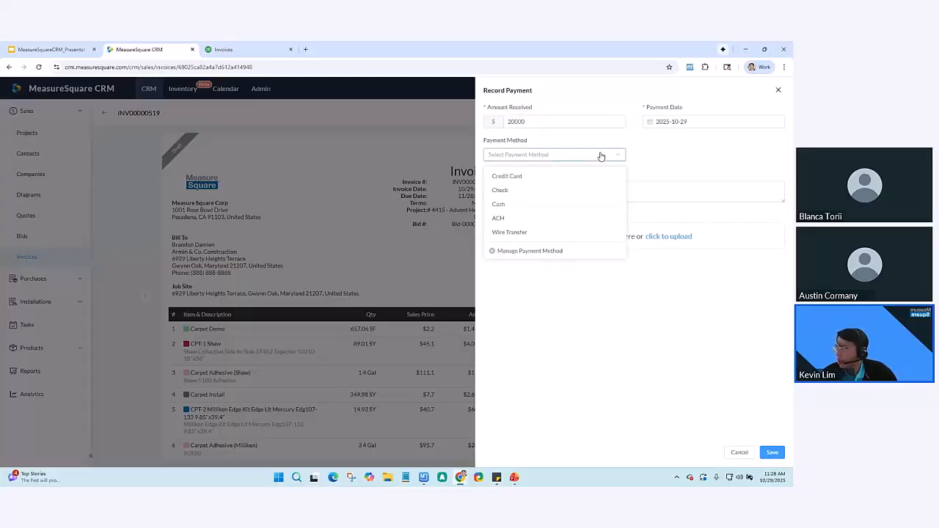
pyautogui.click(557, 179)
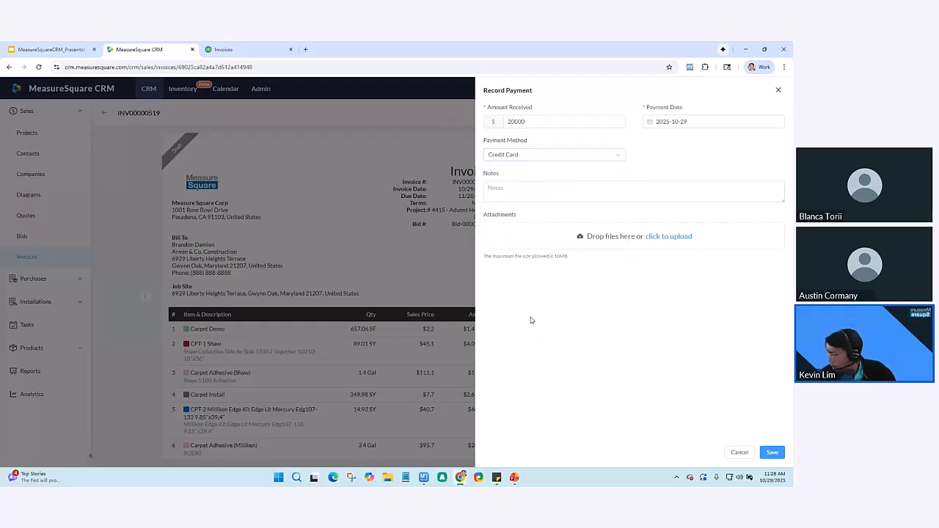
pyautogui.click(774, 452)
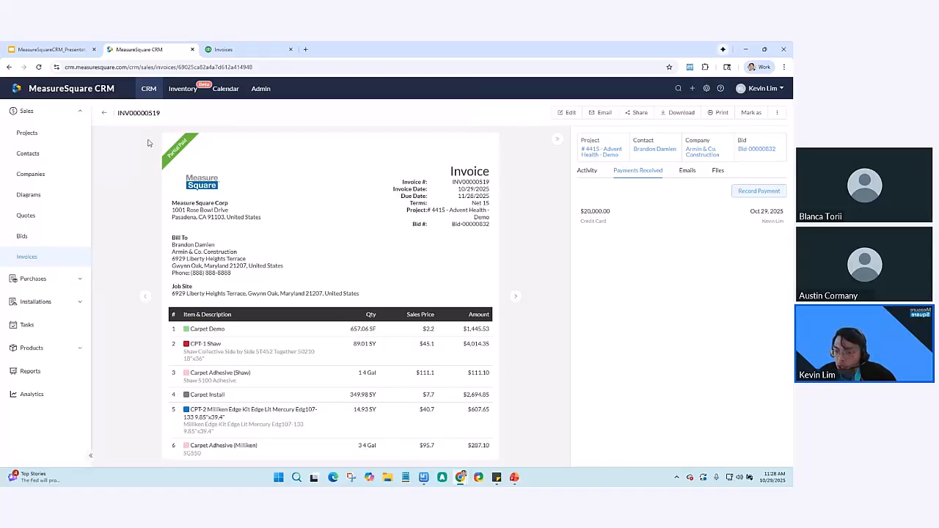
# Step: Sync the partially paid Advent Health - Demo invoice to QuickBooks and confirm the sync
pyautogui.click(587, 172)
pyautogui.click(618, 173)
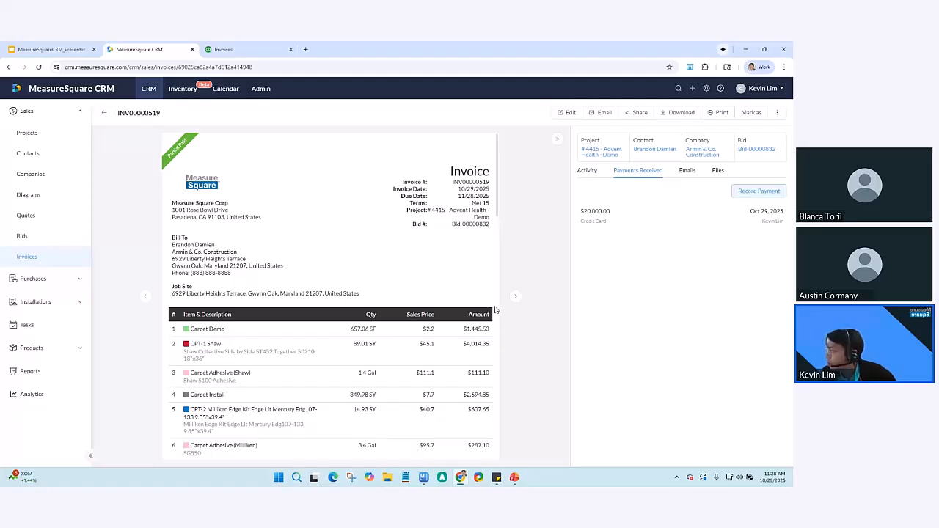
pyautogui.click(778, 112)
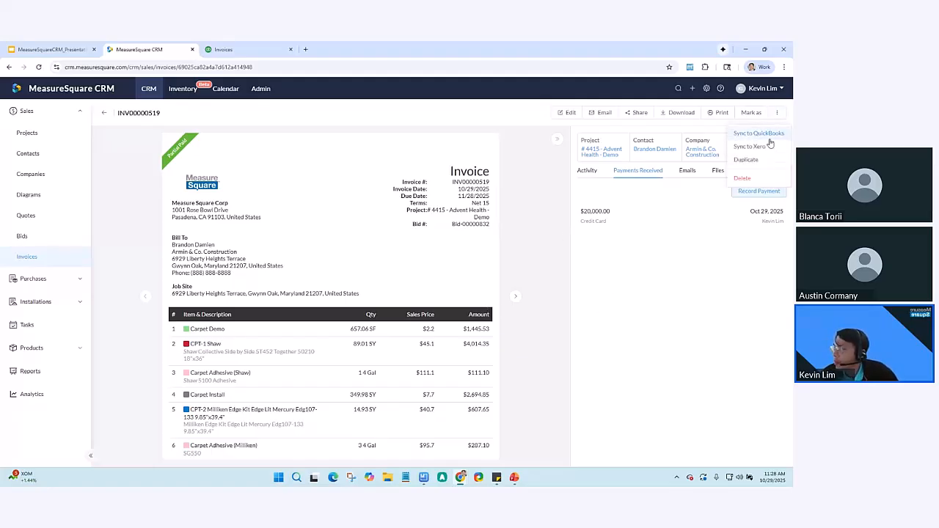
pyautogui.click(763, 134)
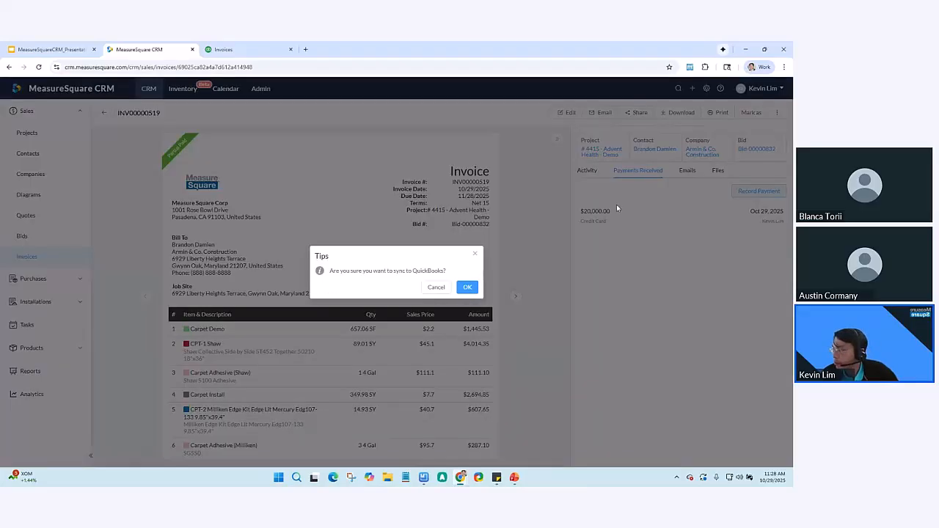
pyautogui.click(464, 289)
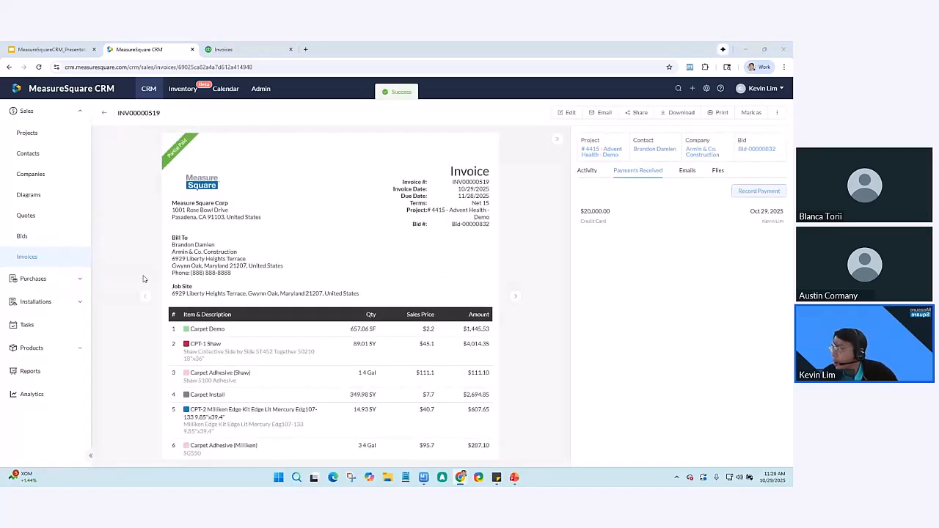
# Step: Switch to QuickBooks, extend the expiring session and reload the list of today's invoices
pyautogui.click(254, 49)
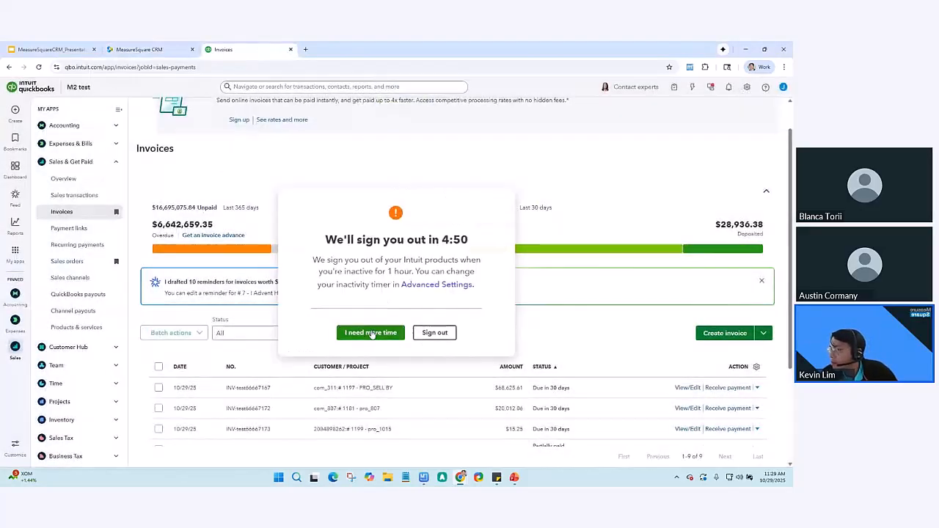
pyautogui.click(372, 334)
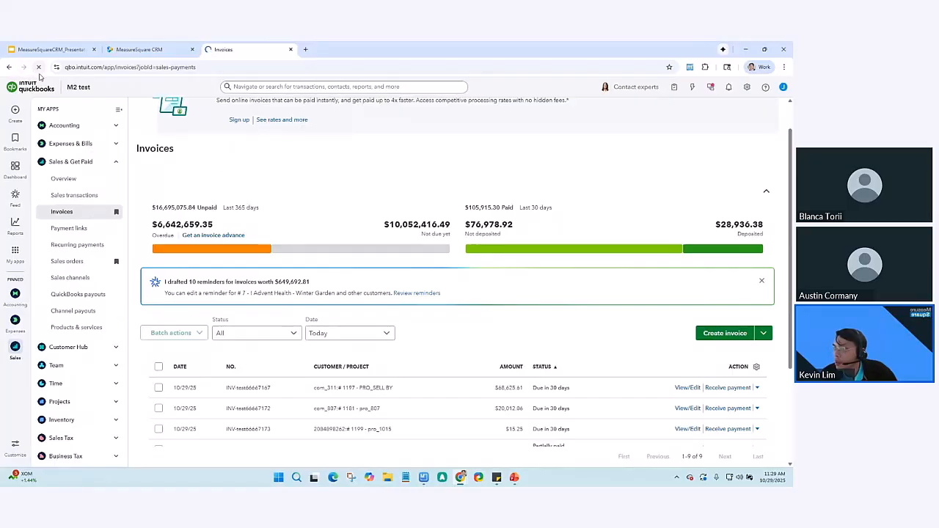
pyautogui.click(39, 68)
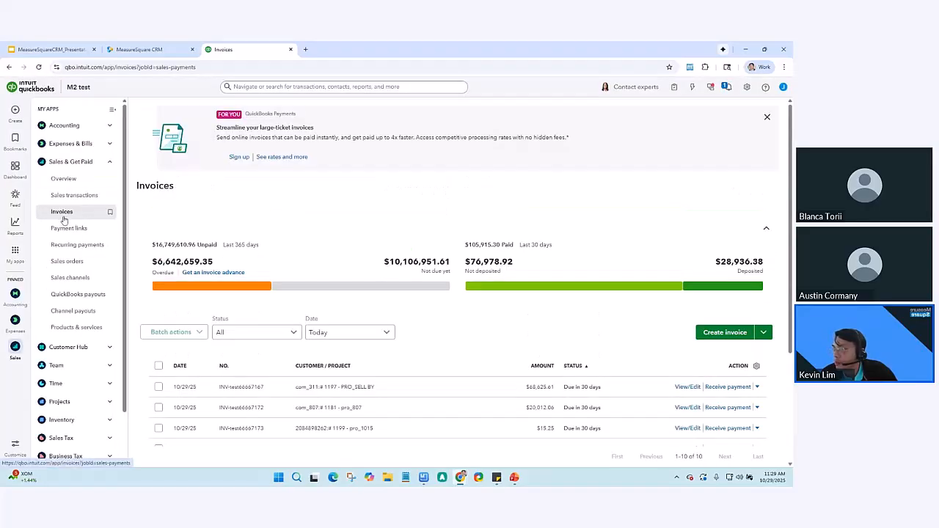
pyautogui.scroll(-1, 351, 297)
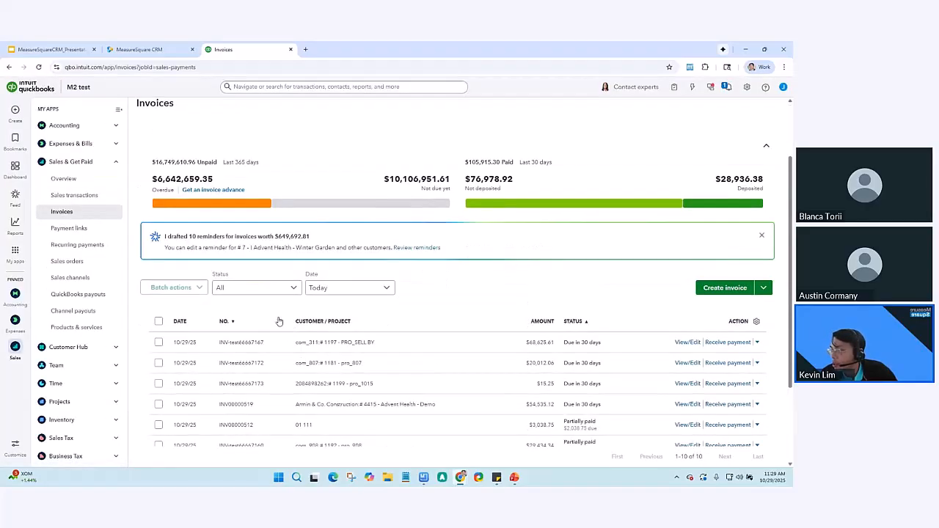
pyautogui.click(351, 290)
pyautogui.click(348, 114)
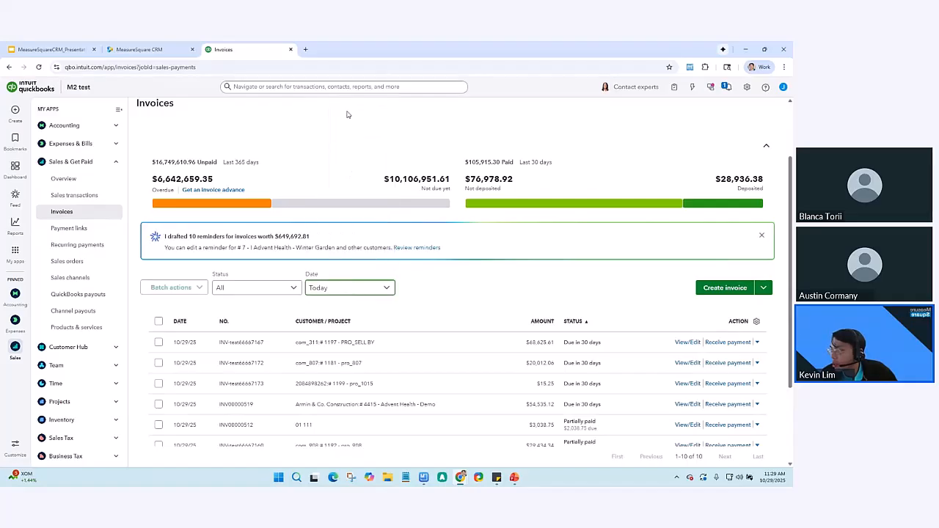
pyautogui.scroll(-1, 342, 209)
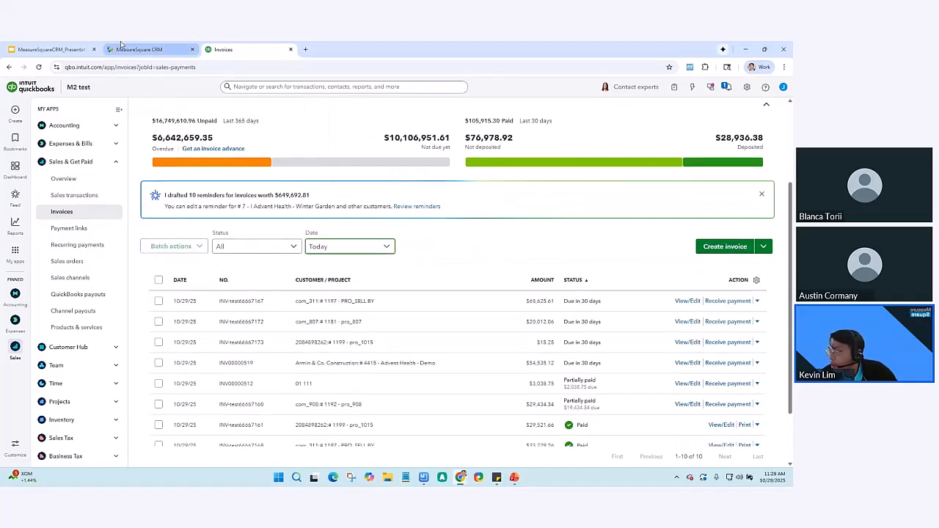
# Step: Check the invoice number in MeasureSquare CRM, then examine the matching Advent Health - Demo invoice's details and activity in QuickBooks
pyautogui.click(121, 47)
pyautogui.moveTo(476, 182); pyautogui.dragTo(497, 190)
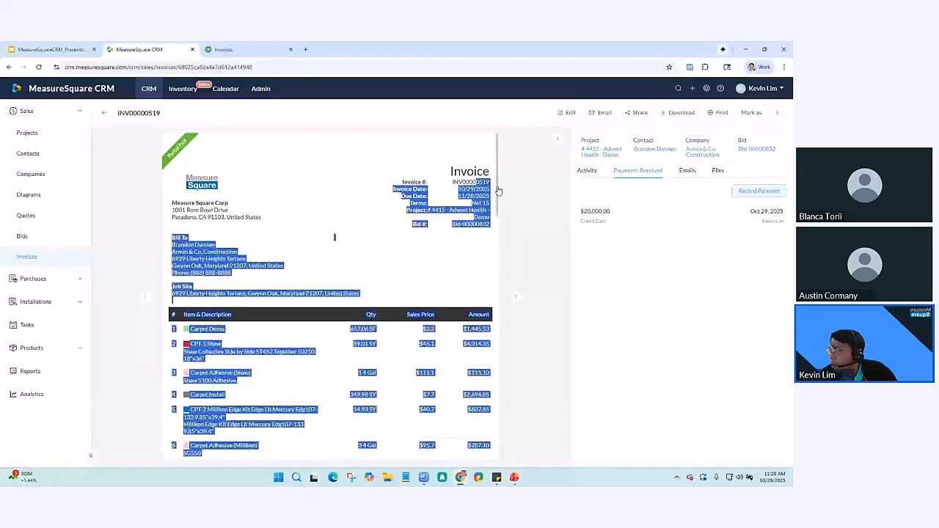
pyautogui.click(262, 55)
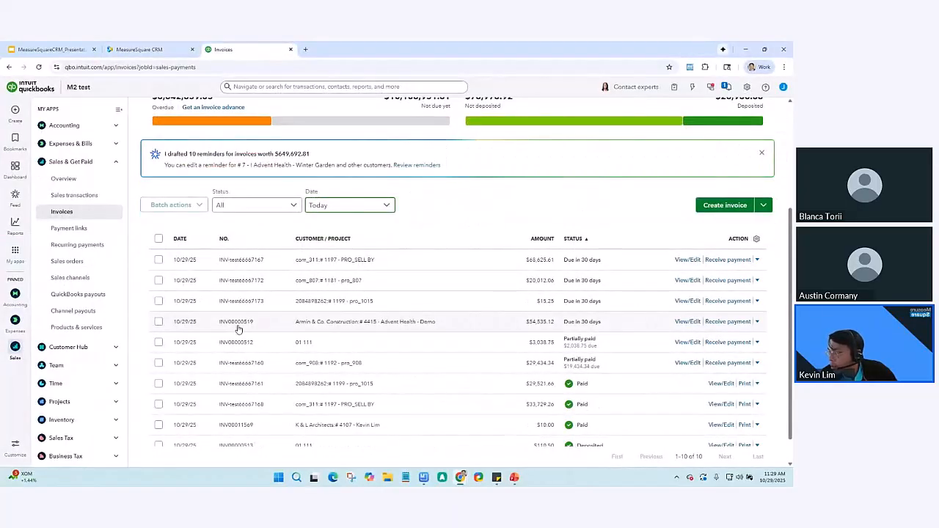
pyautogui.click(452, 325)
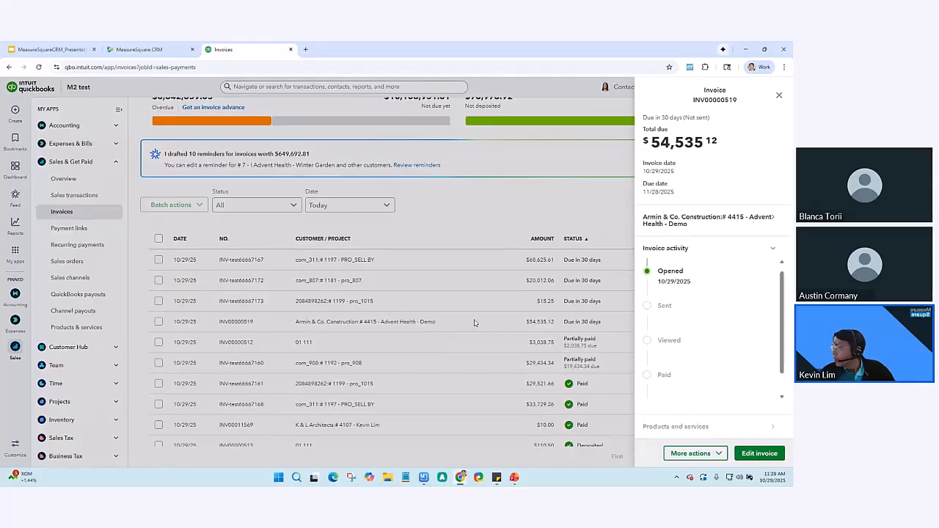
pyautogui.scroll(1, 668, 309)
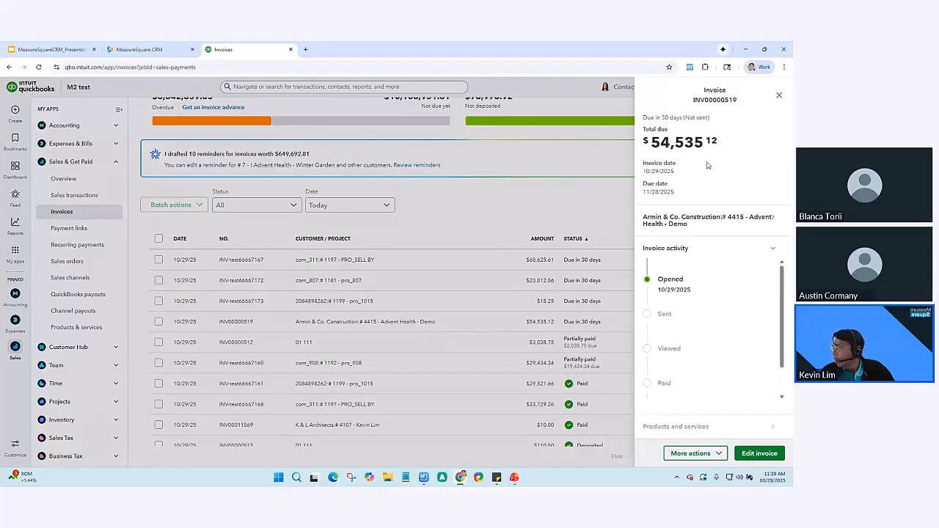
pyautogui.scroll(-2, 729, 382)
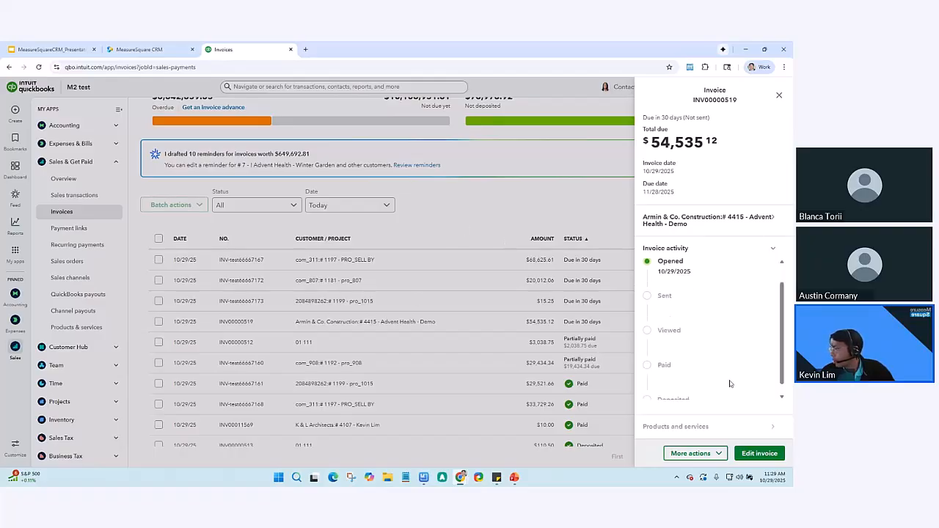
pyautogui.scroll(2, 726, 378)
# Step: Switch back to MeasureSquare CRM and reload the invoice to check its activity log
pyautogui.click(136, 47)
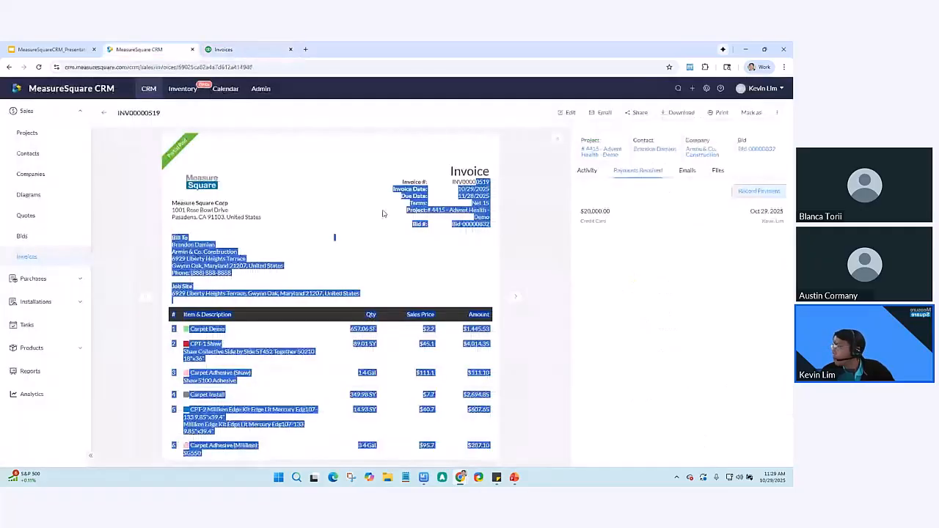
pyautogui.click(623, 285)
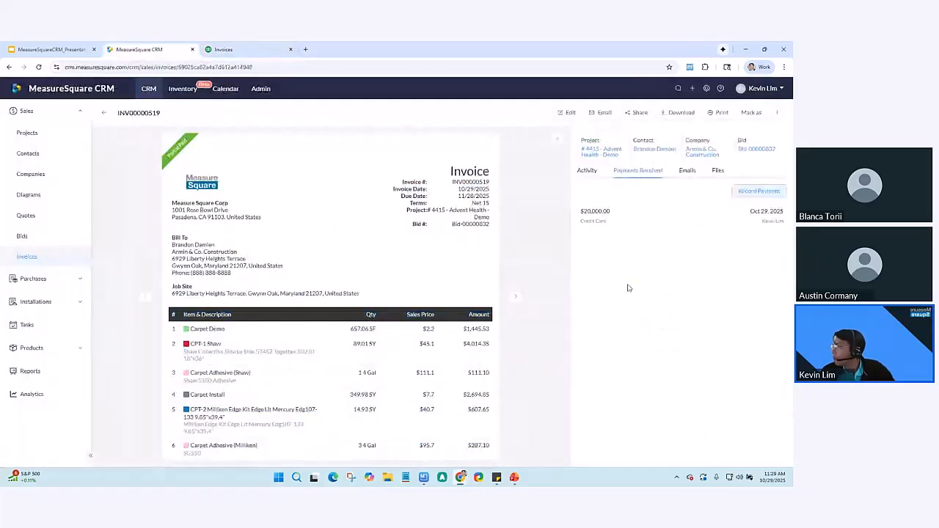
pyautogui.click(39, 67)
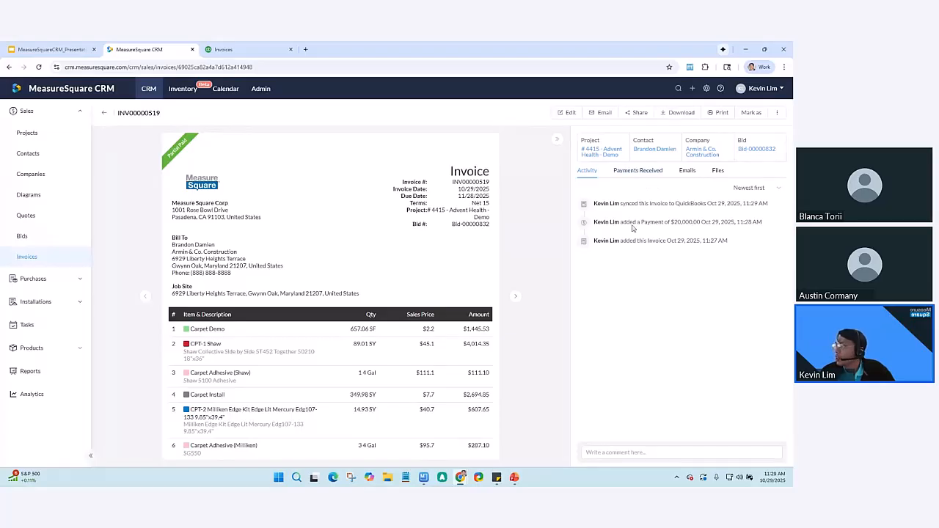
# Step: Reload the invoice list in QuickBooks and examine the Advent Health - Demo invoice's payment activity and its products and services
pyautogui.click(235, 50)
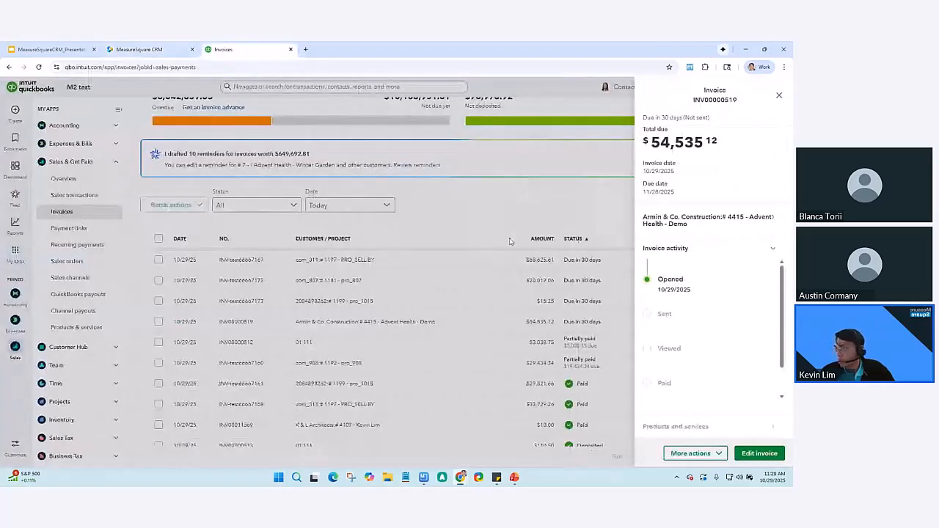
pyautogui.click(185, 136)
pyautogui.click(38, 67)
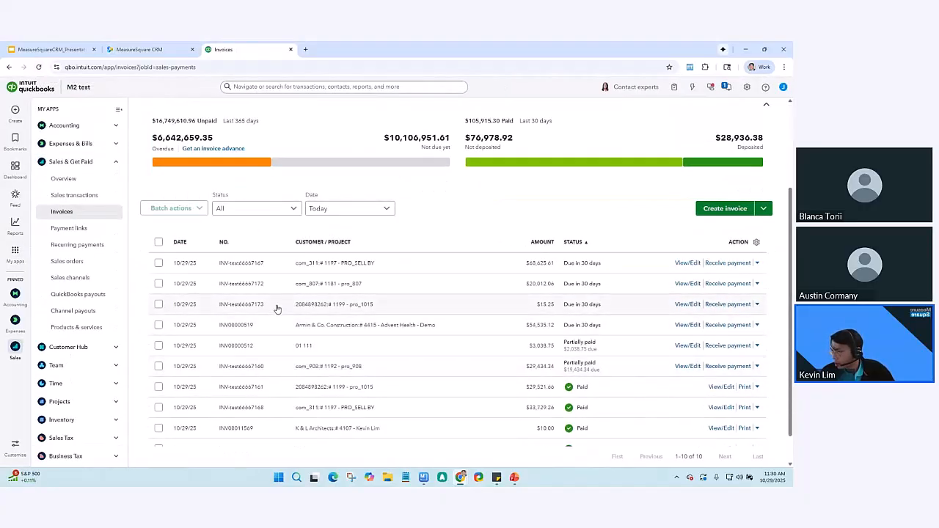
pyautogui.click(278, 364)
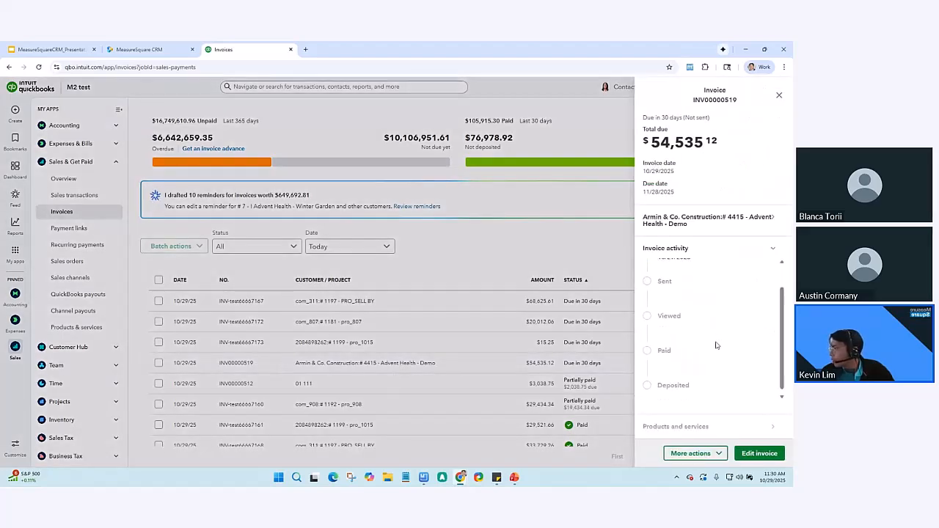
pyautogui.scroll(1, 705, 337)
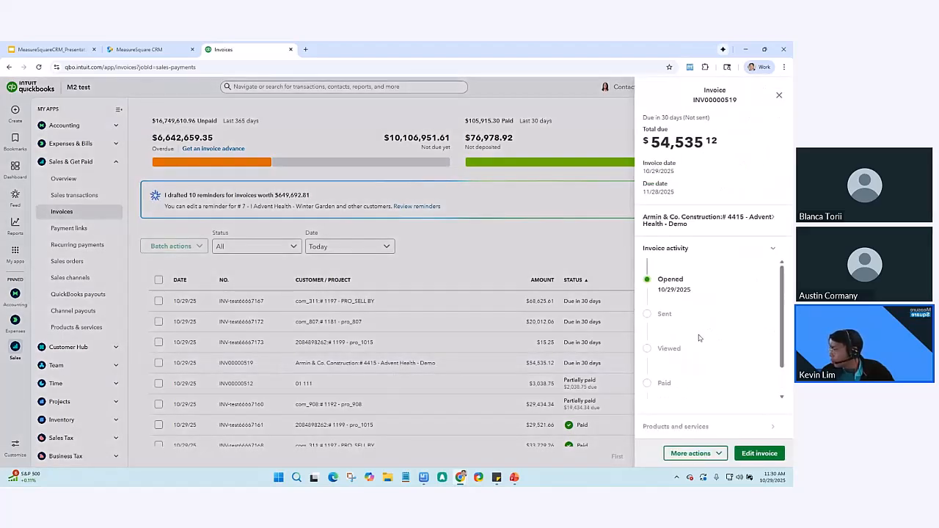
pyautogui.click(690, 426)
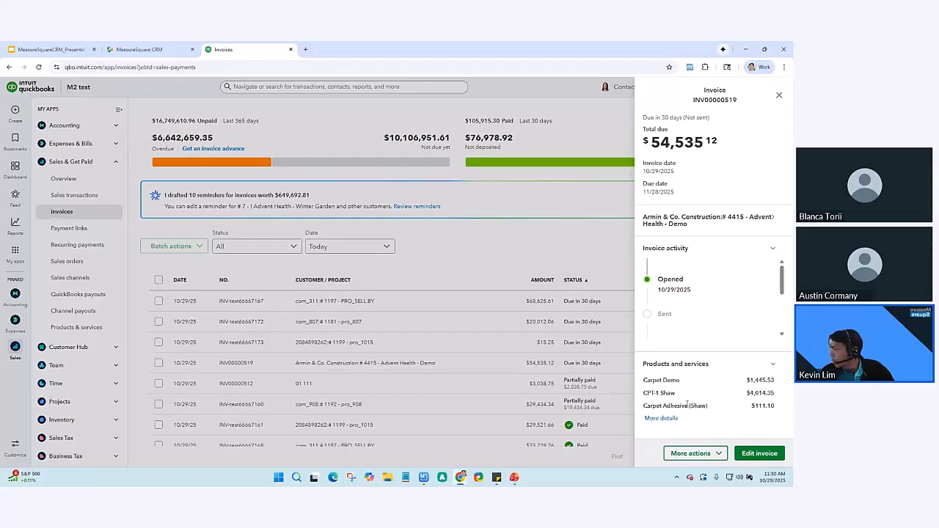
pyautogui.click(779, 94)
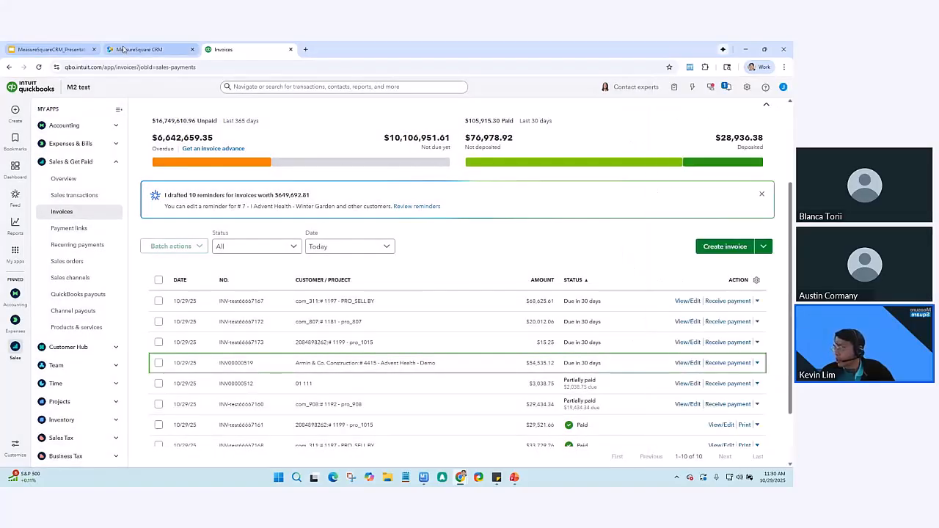
pyautogui.scroll(-1, 255, 365)
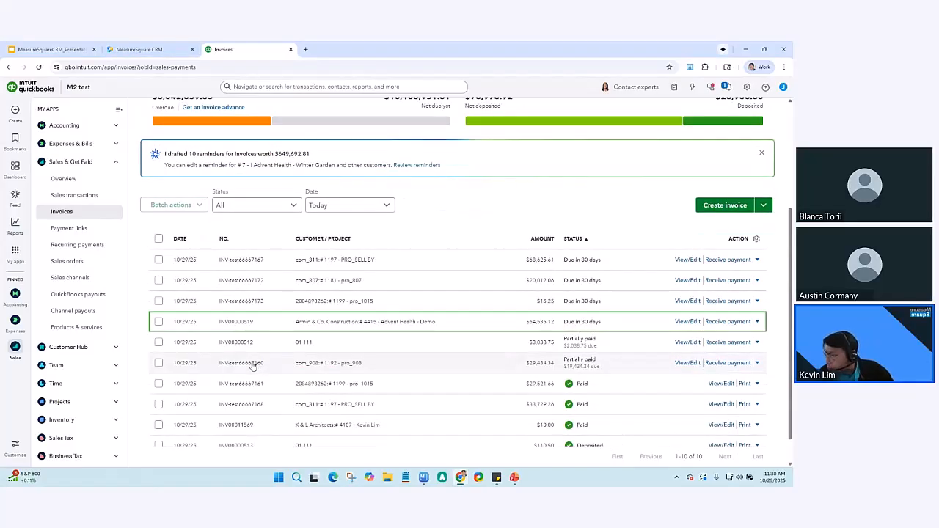
# Step: Switch to MeasureSquare CRM and record a payment of $34,535.12 on the Advent Health - Demo invoice, with Check as the payment method
pyautogui.click(147, 49)
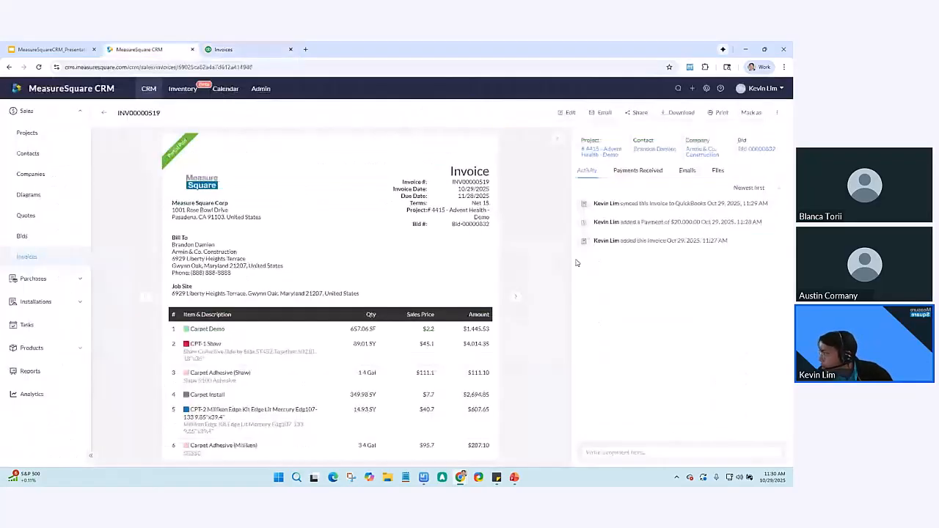
pyautogui.click(638, 172)
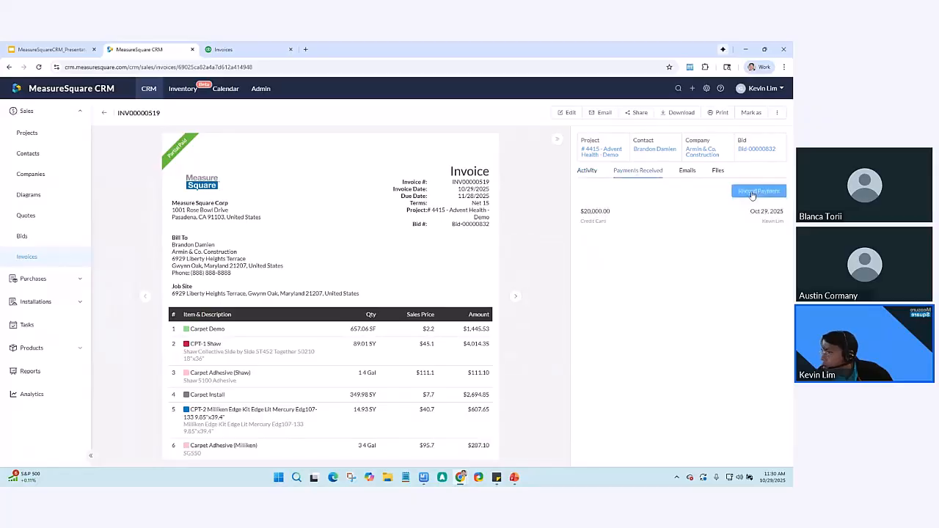
pyautogui.click(759, 191)
pyautogui.click(559, 122)
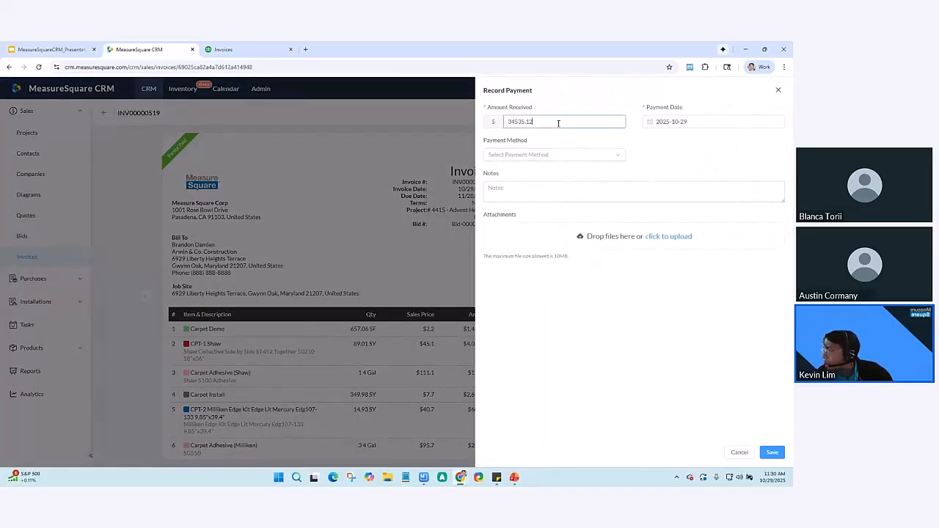
pyautogui.click(525, 156)
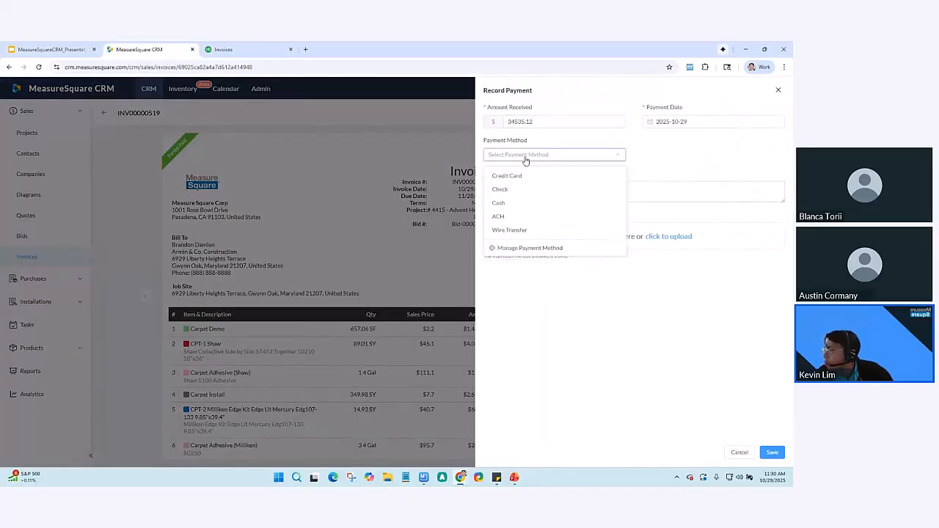
pyautogui.click(525, 206)
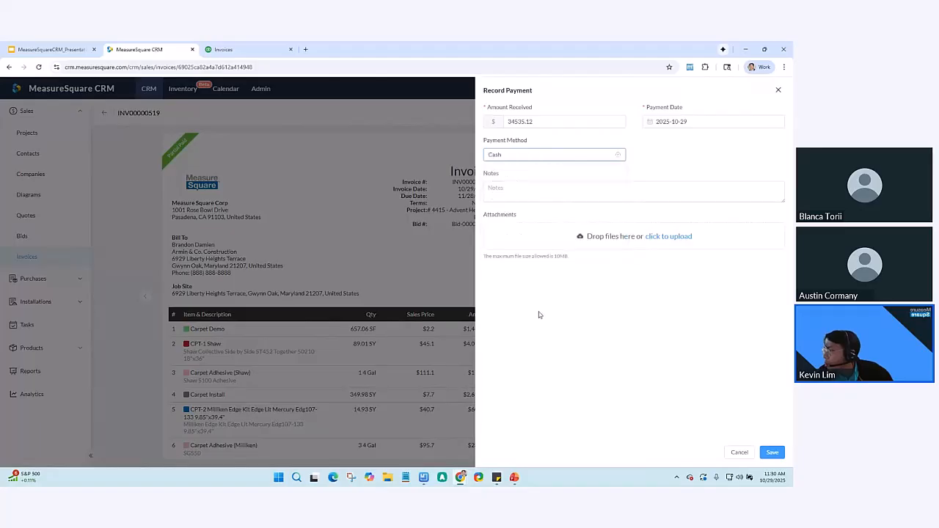
pyautogui.click(547, 156)
pyautogui.click(539, 190)
pyautogui.click(772, 452)
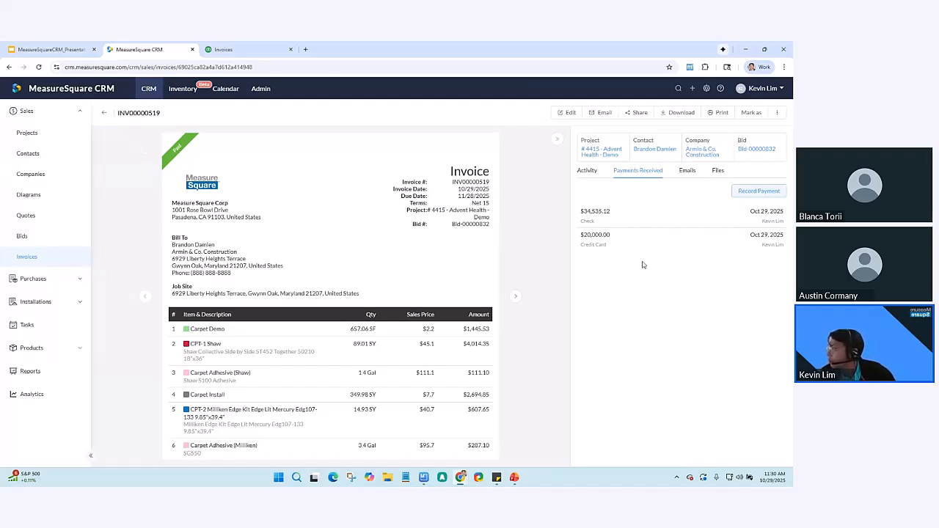
# Step: Sync the Advent Health - Demo invoice with its new payment to QuickBooks
pyautogui.click(777, 112)
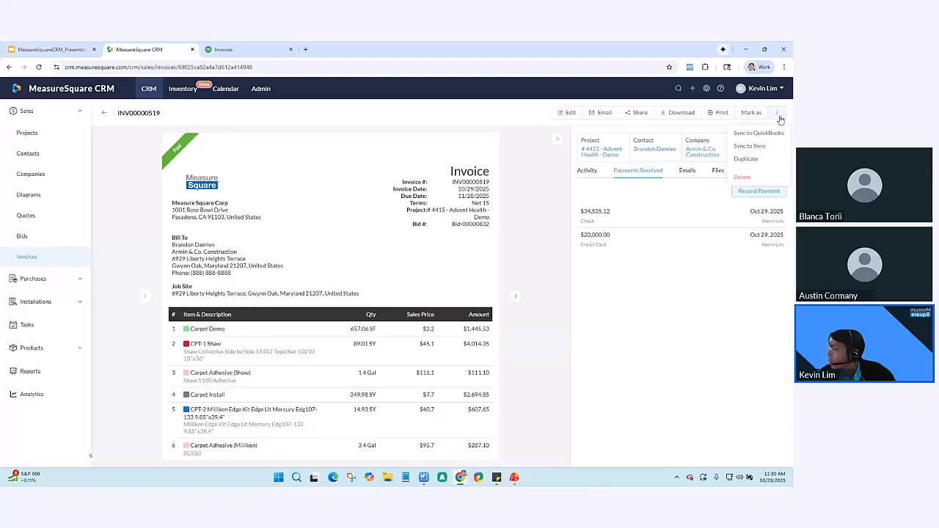
pyautogui.click(777, 132)
pyautogui.click(468, 287)
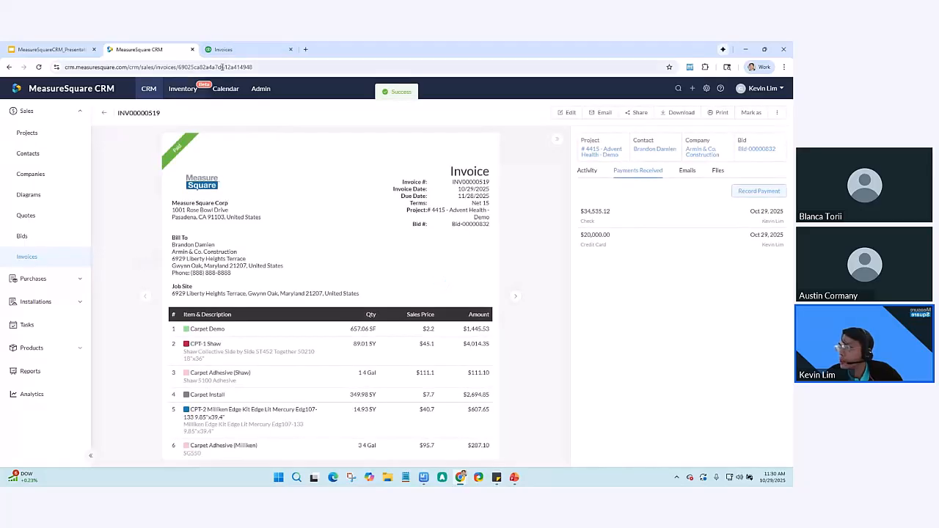
# Step: Switch to QuickBooks, reload today's invoices and examine the check payment in the Advent Health - Demo invoice's activity
pyautogui.hotkey('ctrl', 'Tab')
pyautogui.scroll(1, 160, 247)
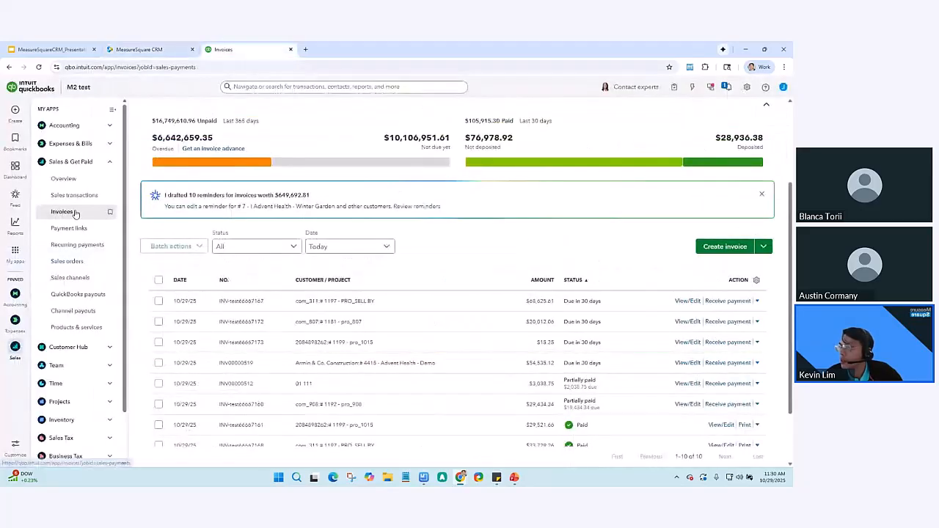
pyautogui.click(38, 67)
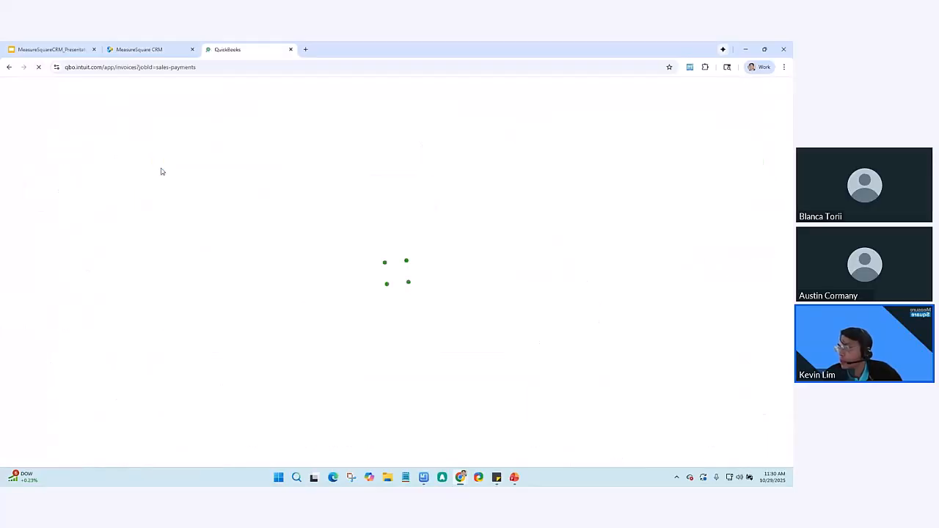
pyautogui.scroll(-2, 208, 323)
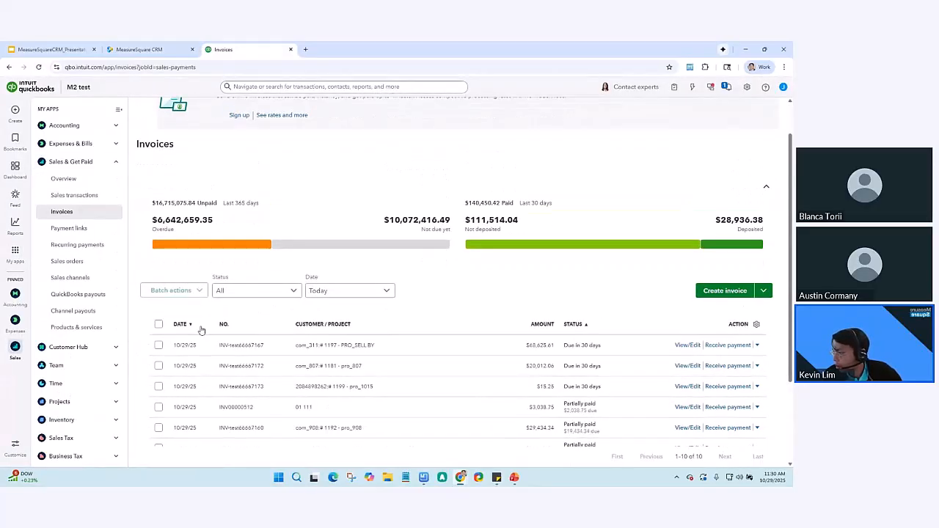
pyautogui.scroll(-1, 220, 338)
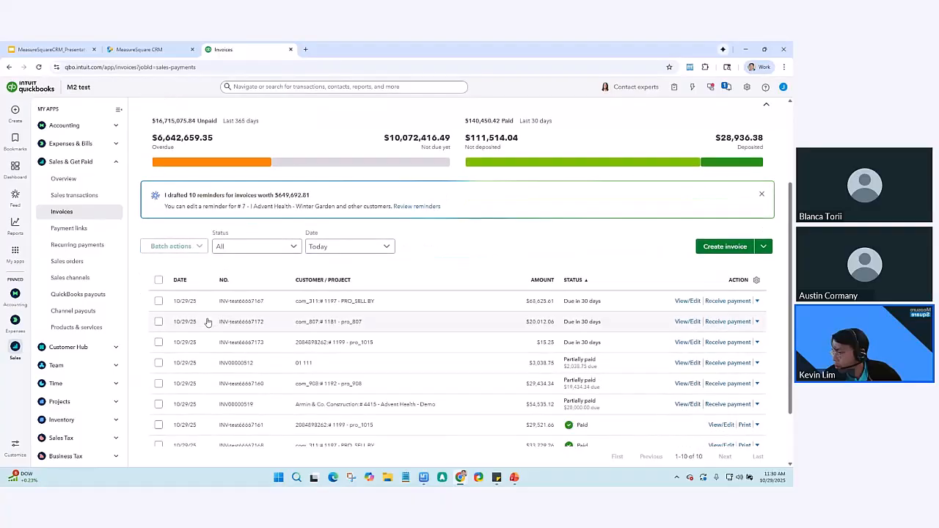
pyautogui.scroll(-2, 258, 385)
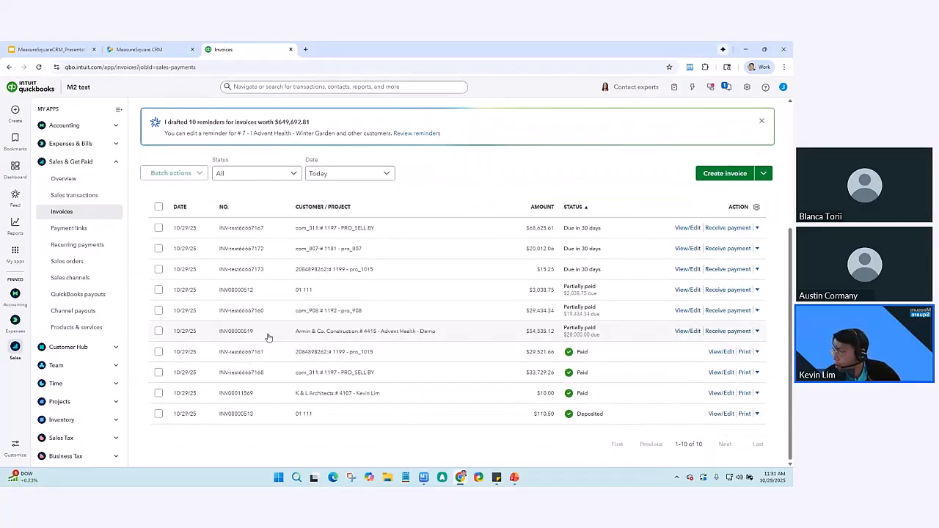
pyautogui.click(269, 334)
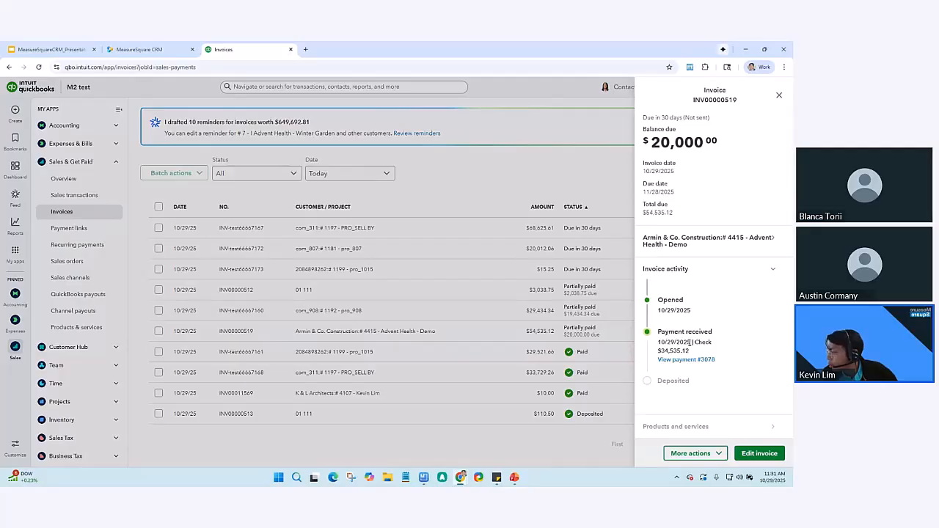
pyautogui.moveTo(694, 354); pyautogui.dragTo(660, 352)
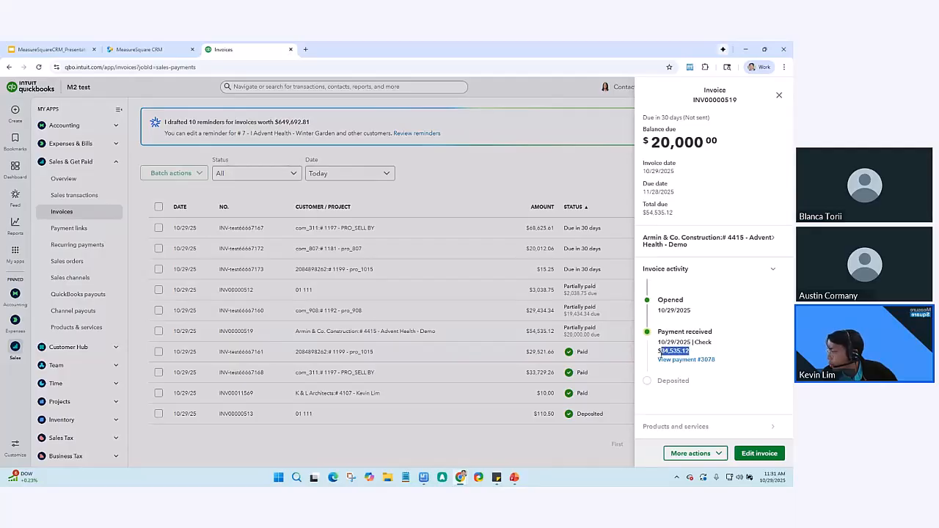
pyautogui.click(694, 355)
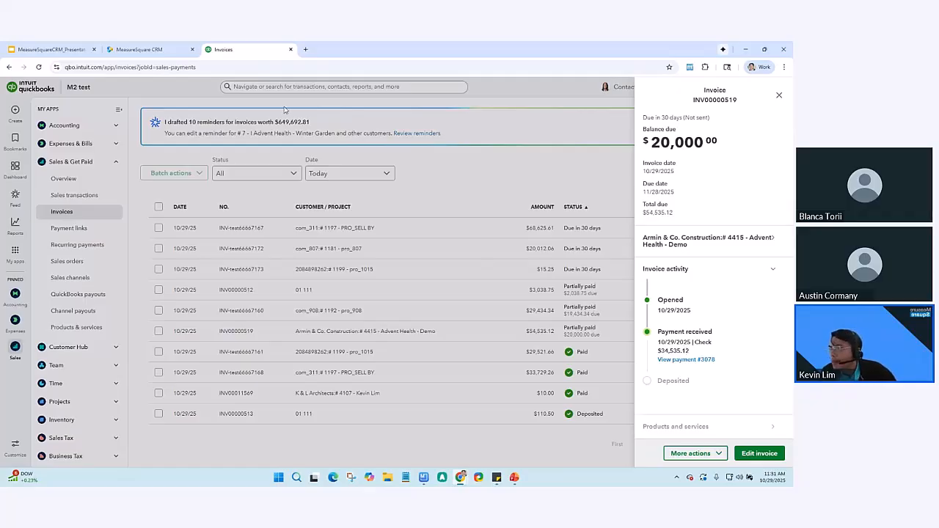
# Step: Reload the invoice in MeasureSquare CRM to examine its activity log, and close the invoice details left open in QuickBooks
pyautogui.click(140, 49)
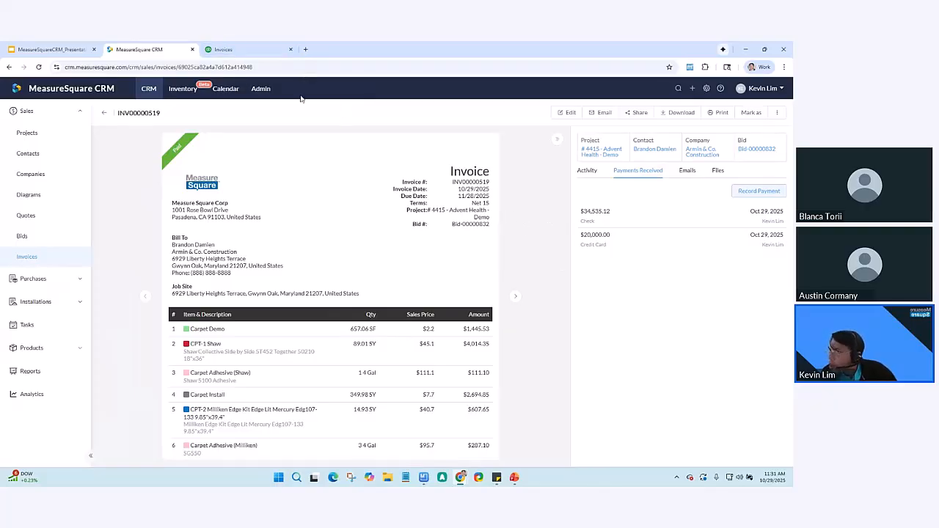
pyautogui.click(38, 67)
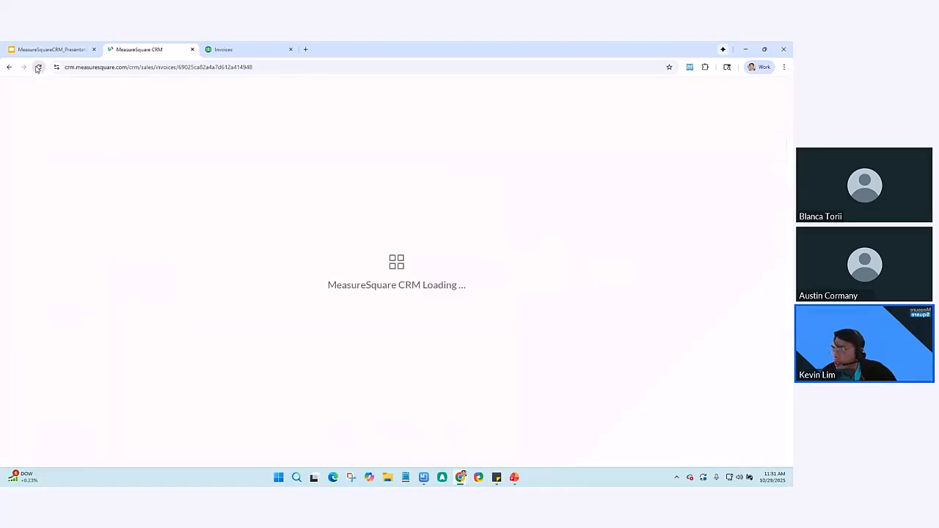
pyautogui.click(240, 51)
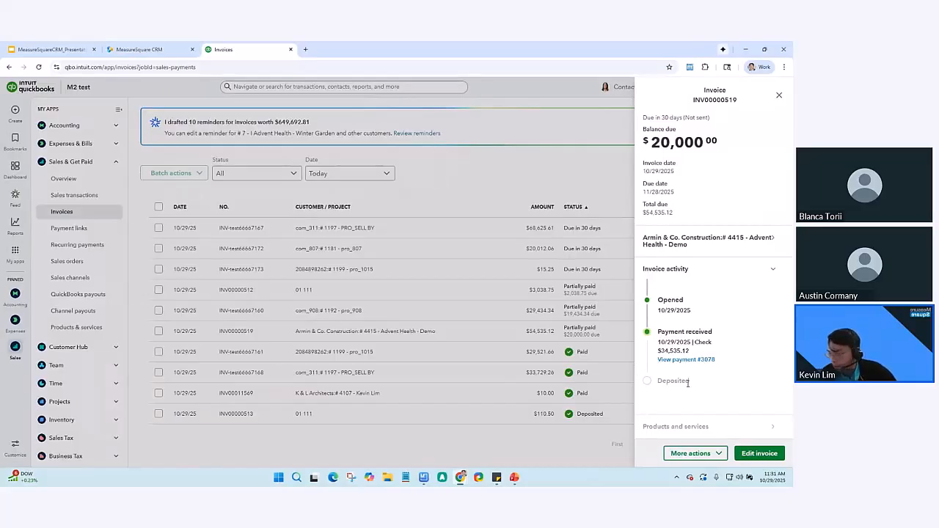
pyautogui.click(779, 96)
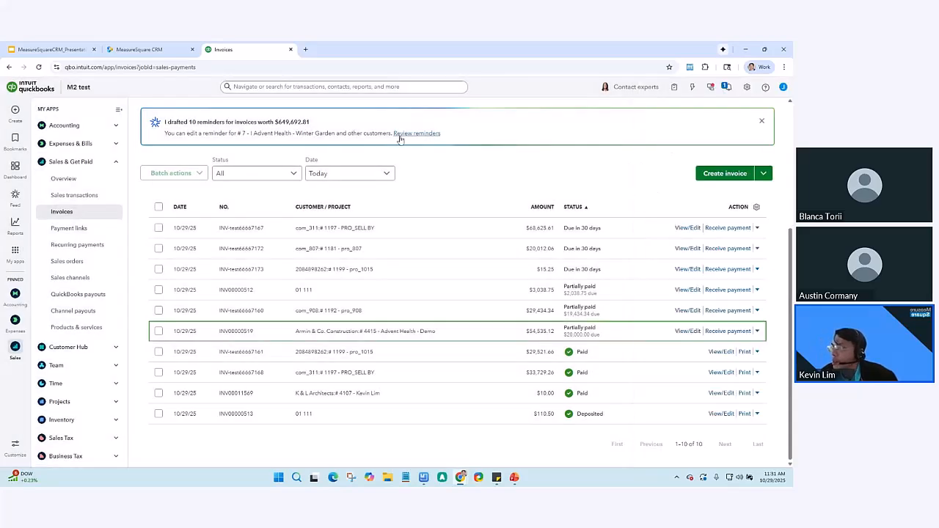
pyautogui.click(139, 49)
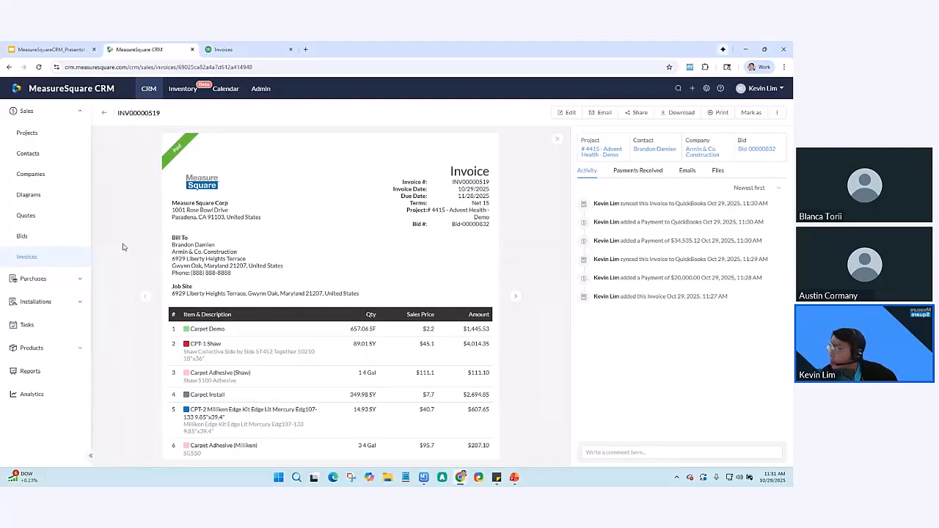
# Step: Open the invoice's linked Advent Health - Demo project and start a new itemized expense named Equipment Rental
pyautogui.click(589, 151)
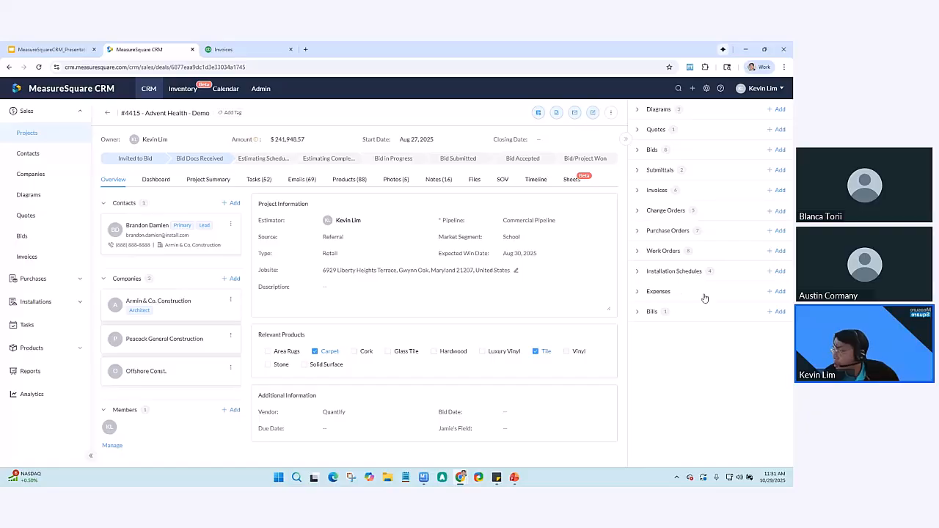
pyautogui.click(778, 291)
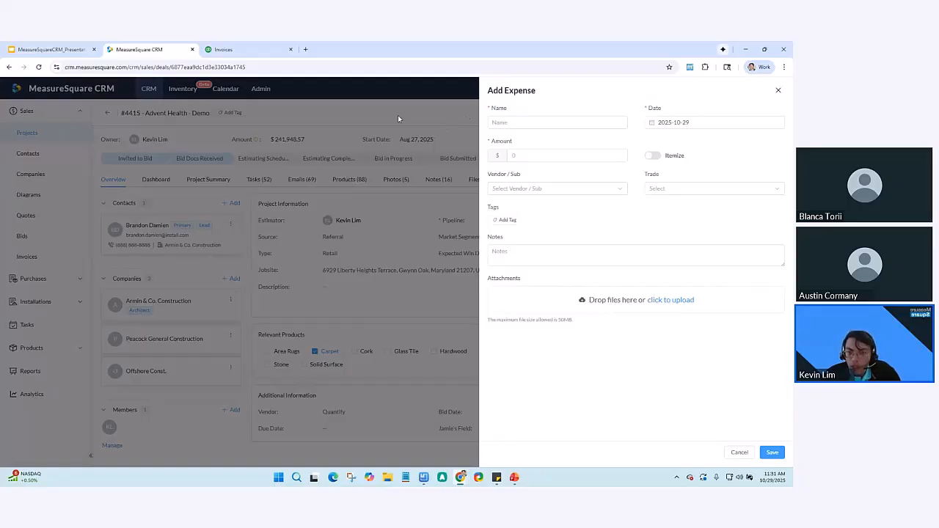
pyautogui.click(520, 124)
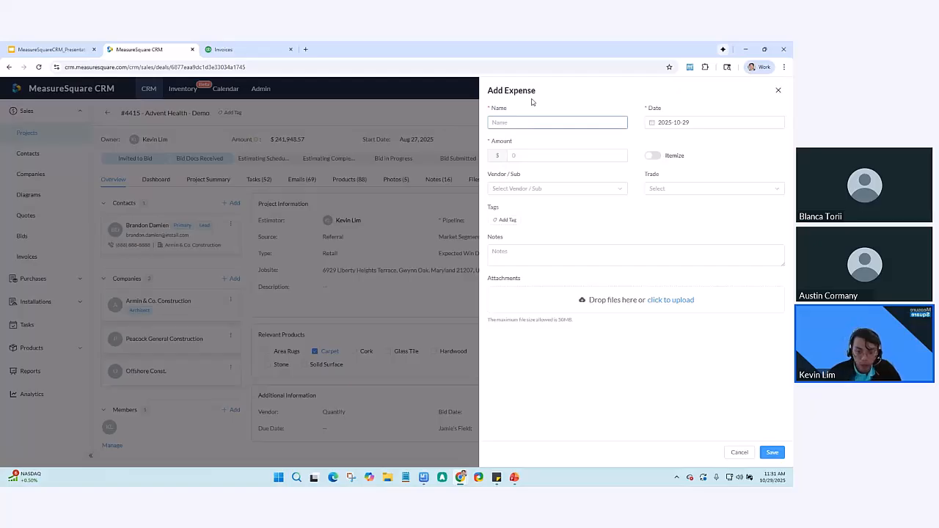
pyautogui.write('Equipment Rental')
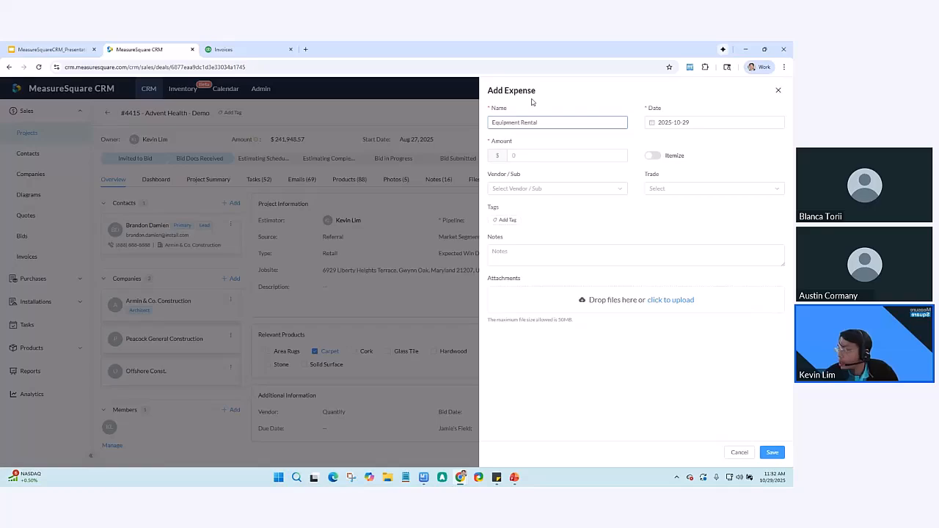
pyautogui.click(514, 154)
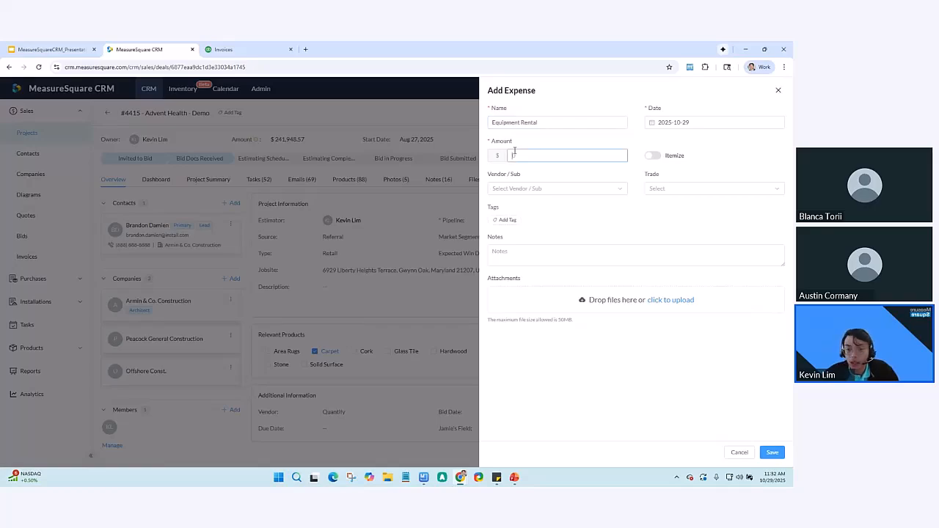
pyautogui.click(650, 156)
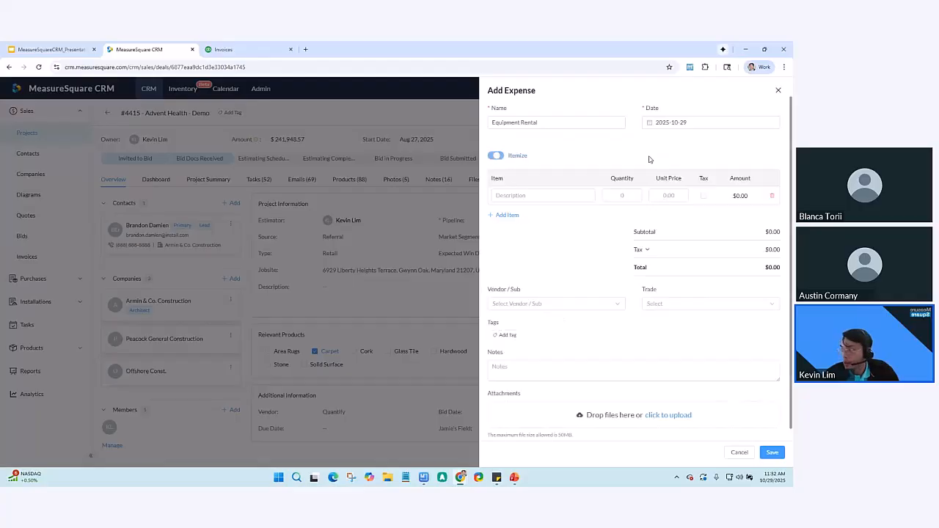
# Step: Fill in the first expense item as Floor Scraper Rental with quantity 1 and unit price 250
pyautogui.click(525, 195)
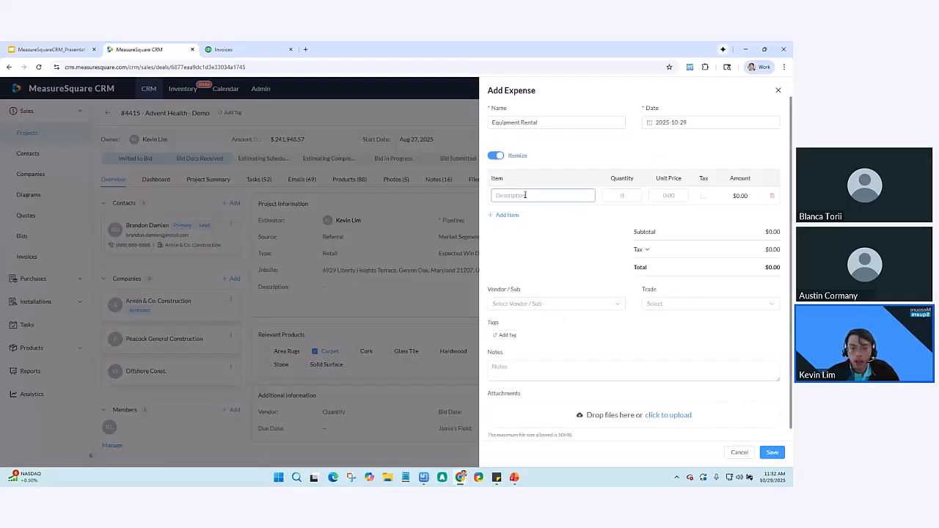
pyautogui.write('Fl')
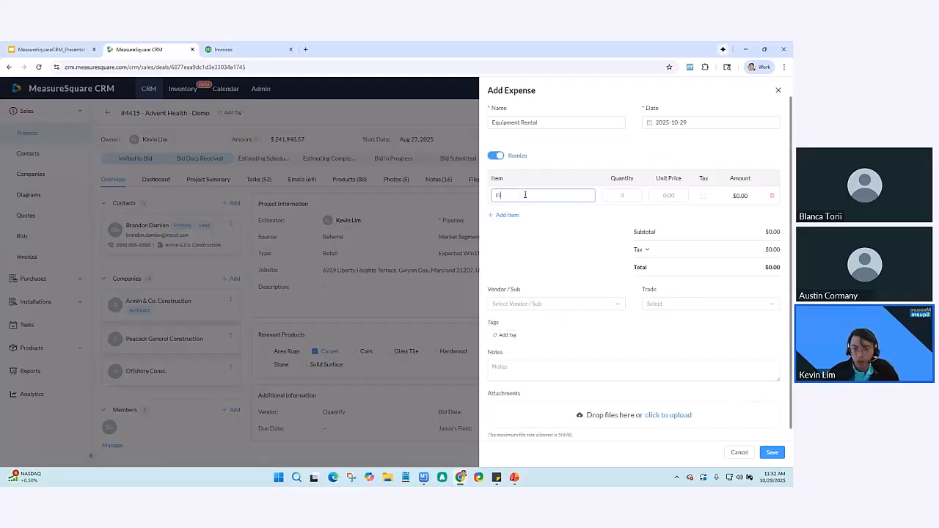
pyautogui.write('oor Scraper Rental')
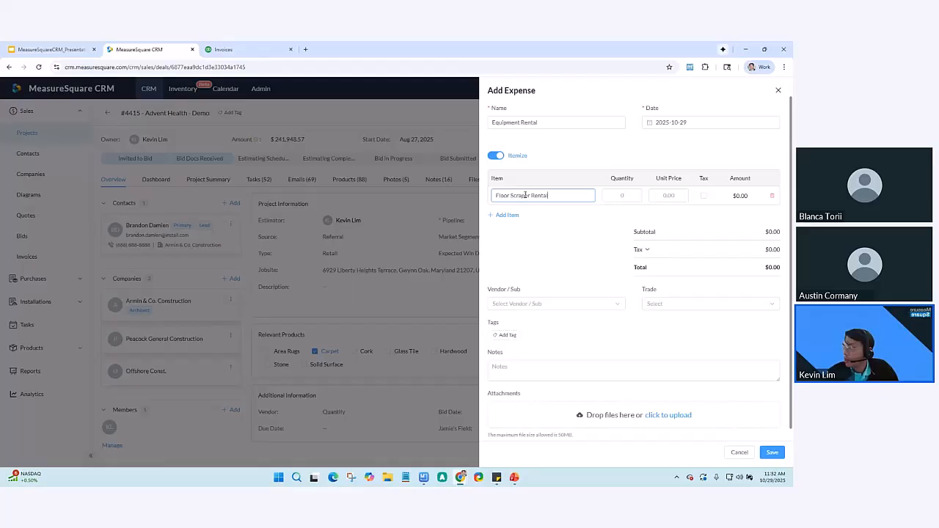
pyautogui.press('Tab')
pyautogui.write('1')
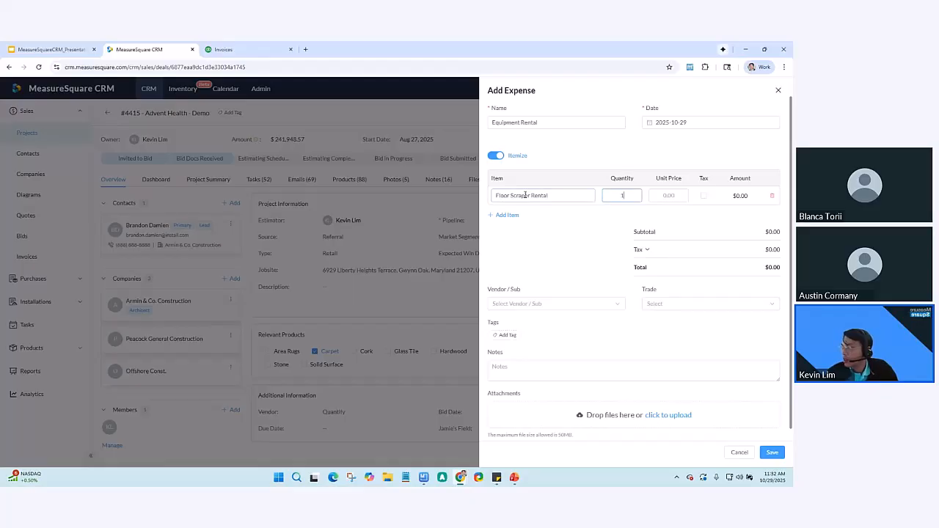
pyautogui.press('Tab')
pyautogui.write('250')
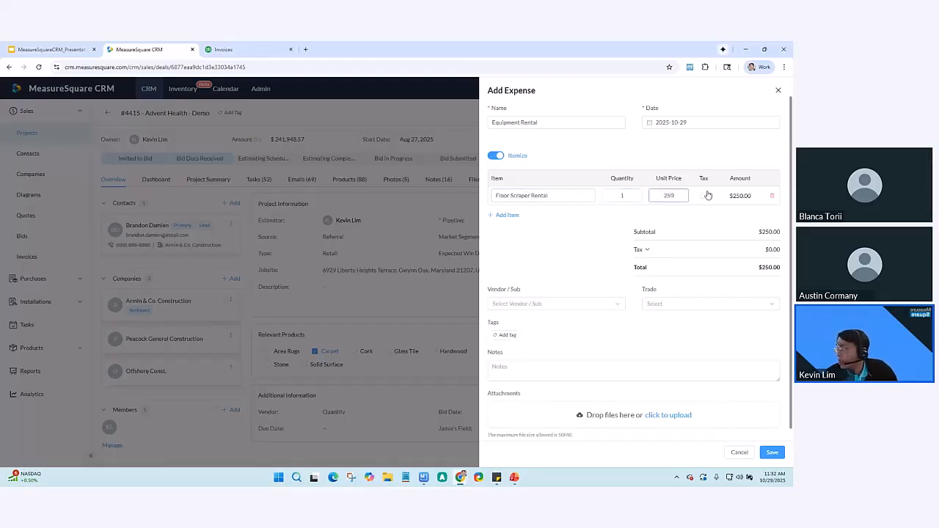
# Step: Add a second expense item named Power Adapter Rental with quantity 1 and unit price 115
pyautogui.click(508, 216)
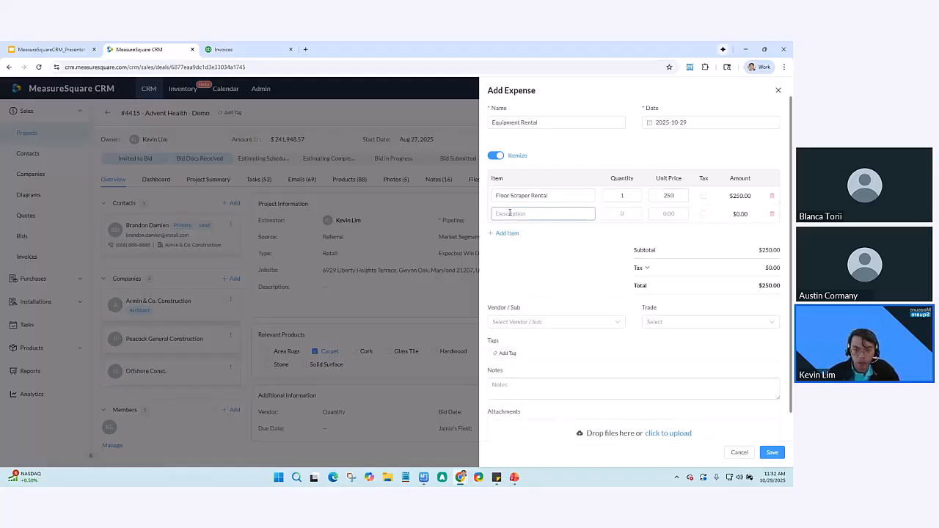
pyautogui.write('Power Adapter Rent')
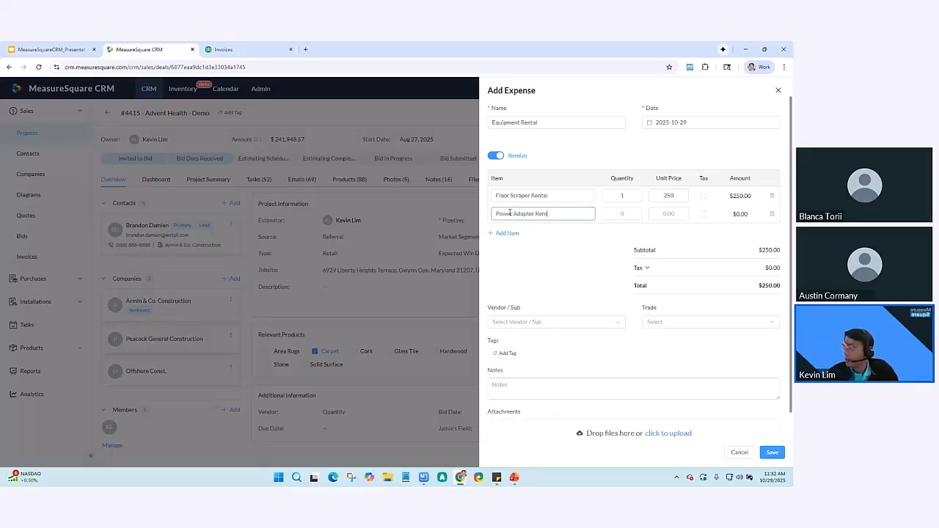
pyautogui.write('al')
pyautogui.press('Tab')
pyautogui.write('1')
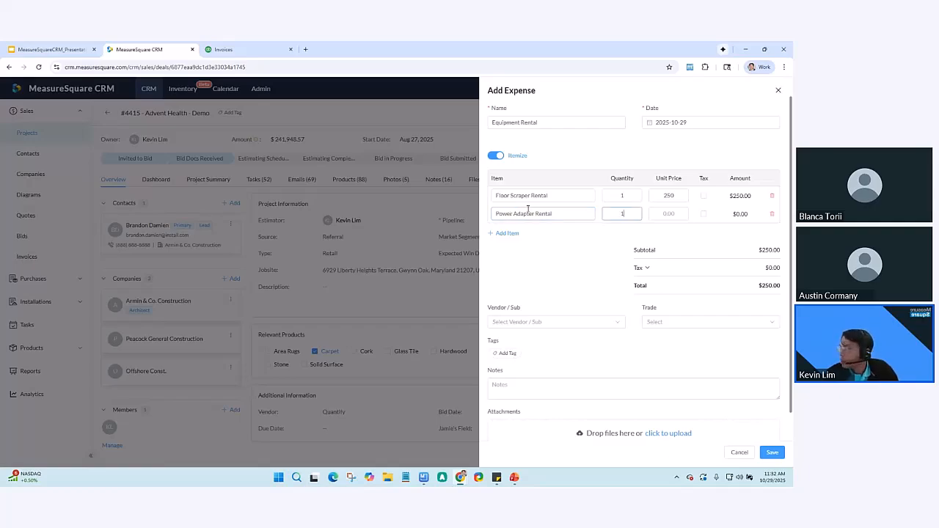
pyautogui.press('Tab')
pyautogui.write('115')
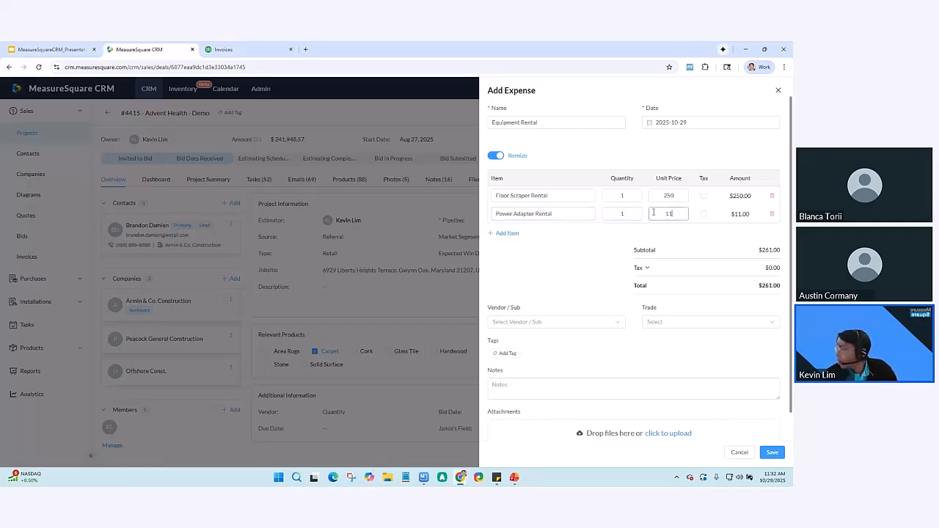
pyautogui.click(633, 240)
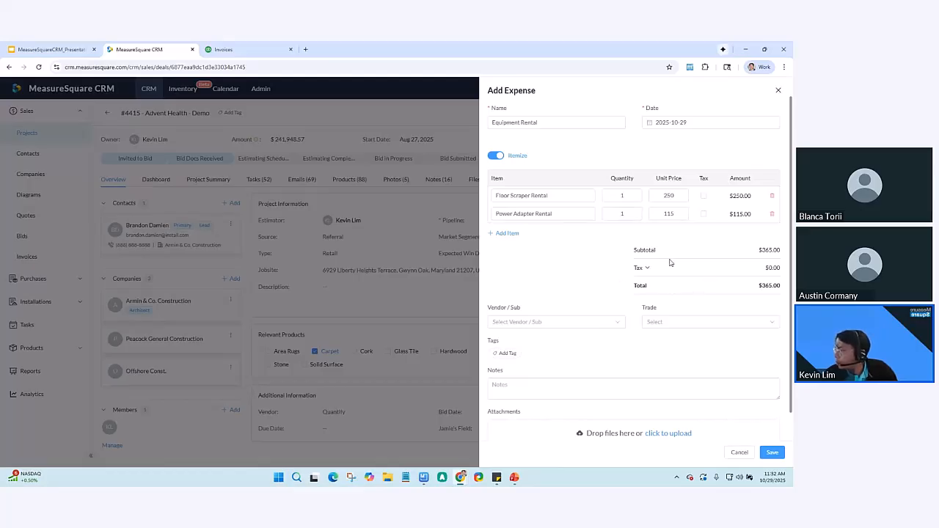
# Step: Assign GREYSOUL as the vendor of the Equipment Rental expense and save the expense
pyautogui.scroll(-1, 580, 309)
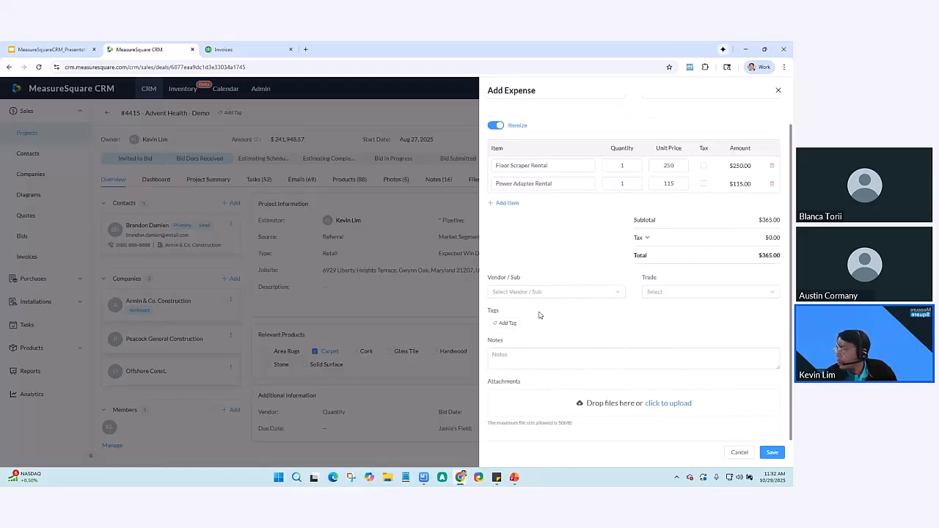
pyautogui.click(543, 294)
pyautogui.scroll(-5, 536, 235)
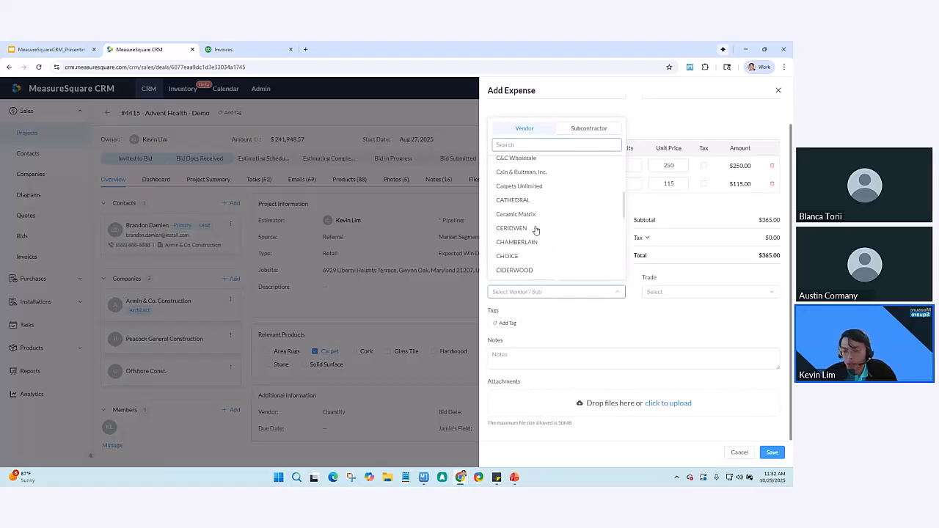
pyautogui.scroll(-5, 536, 231)
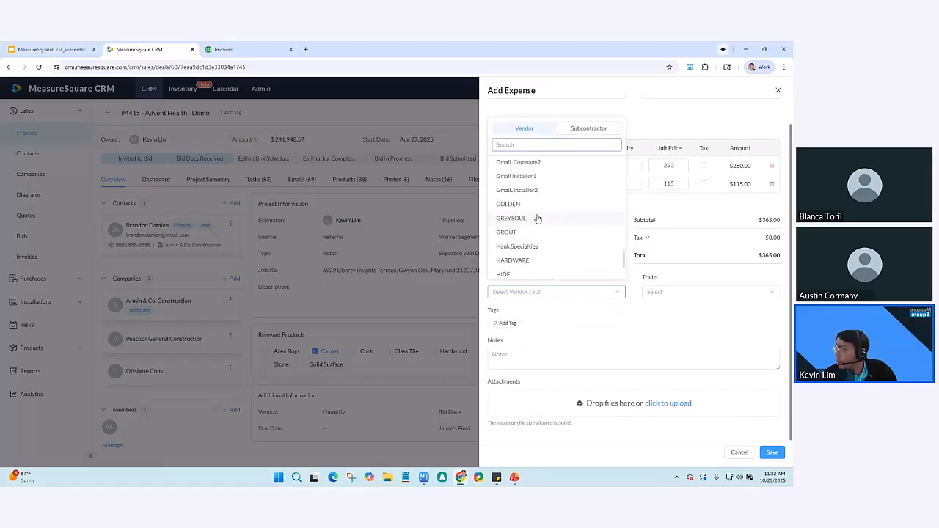
pyautogui.click(537, 218)
pyautogui.click(615, 329)
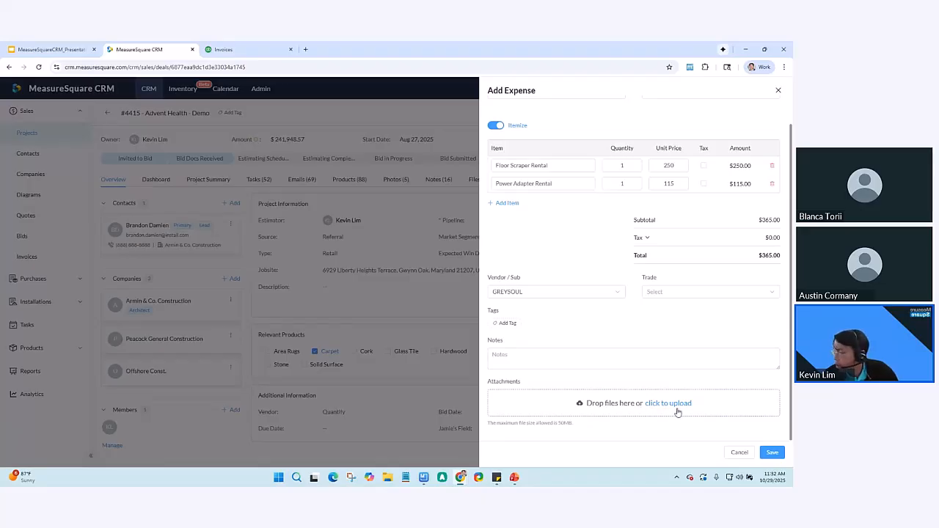
pyautogui.click(774, 454)
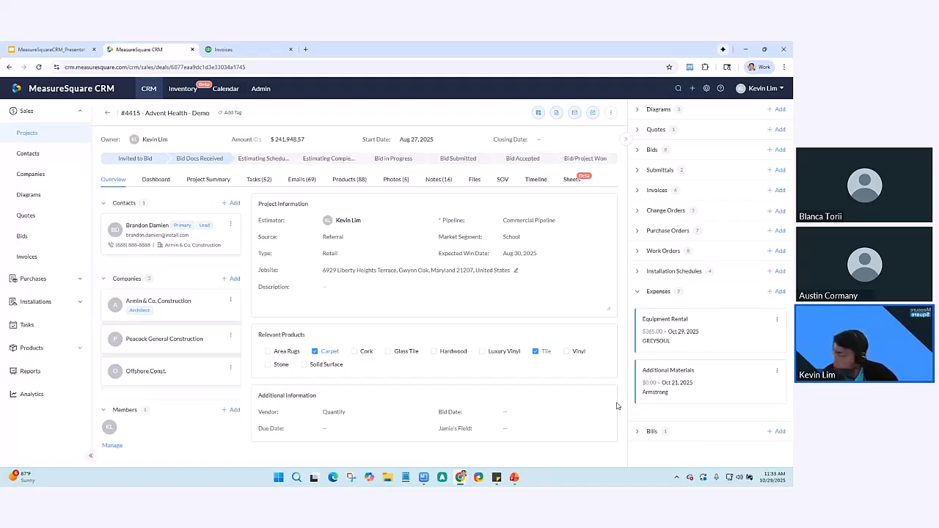
pyautogui.click(778, 433)
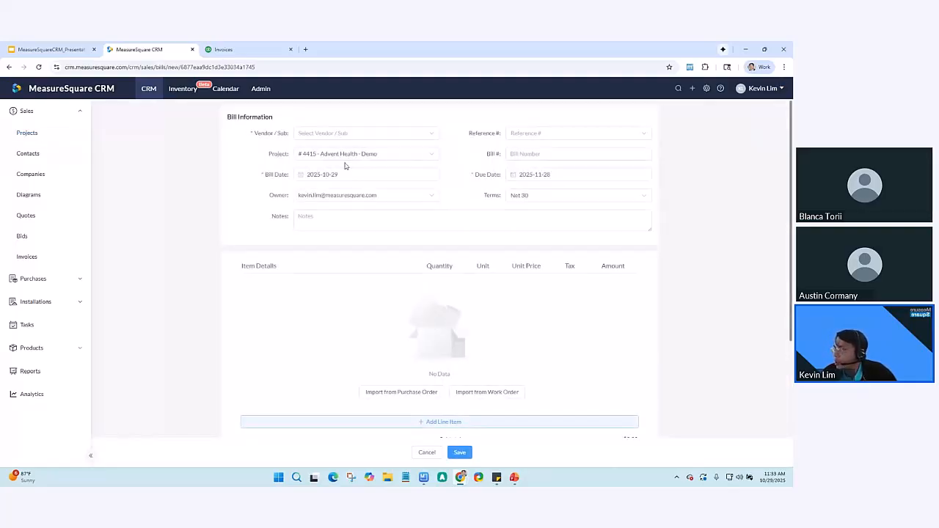
pyautogui.click(340, 134)
pyautogui.scroll(-5, 331, 242)
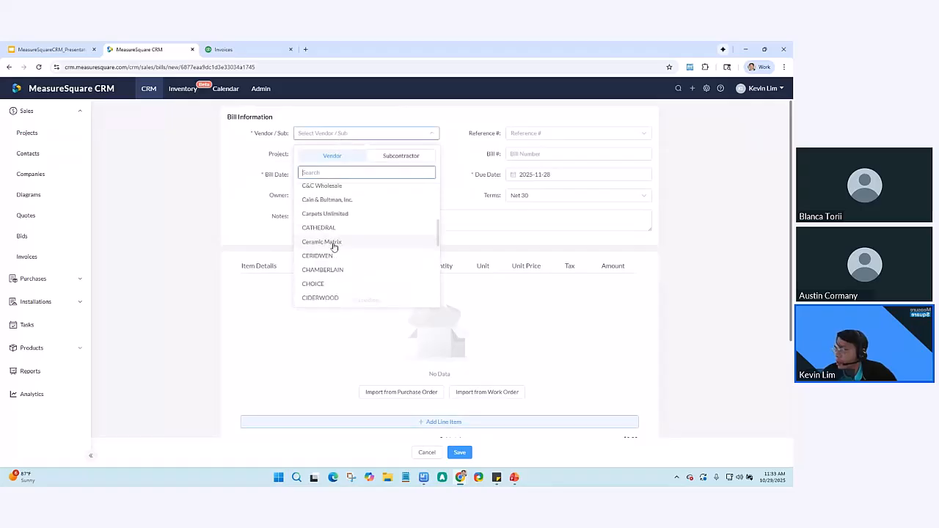
pyautogui.click(329, 242)
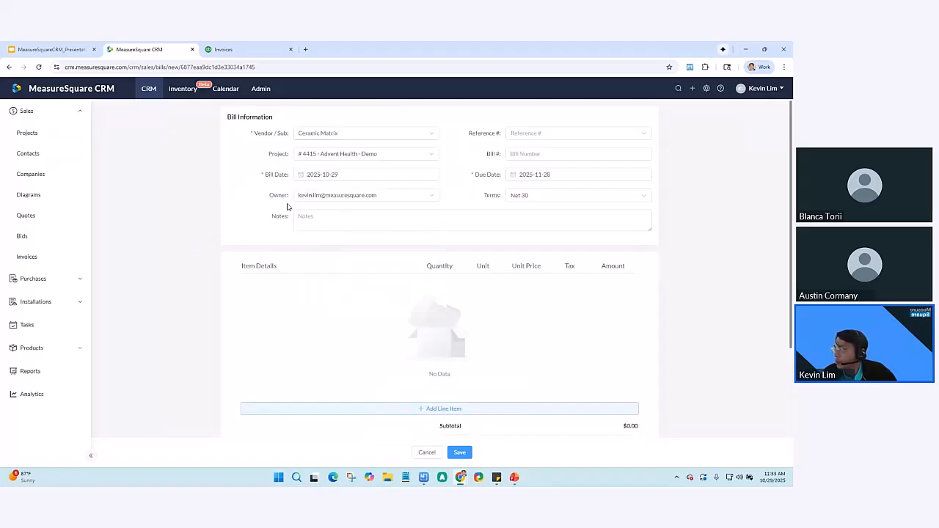
pyautogui.scroll(-2, 335, 351)
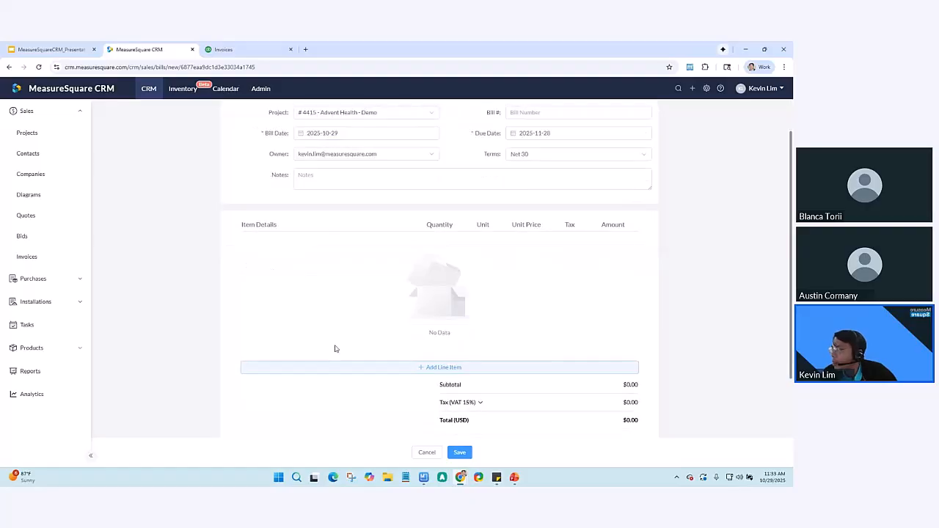
pyautogui.scroll(2, 328, 337)
pyautogui.scroll(-2, 327, 334)
pyautogui.scroll(2, 411, 367)
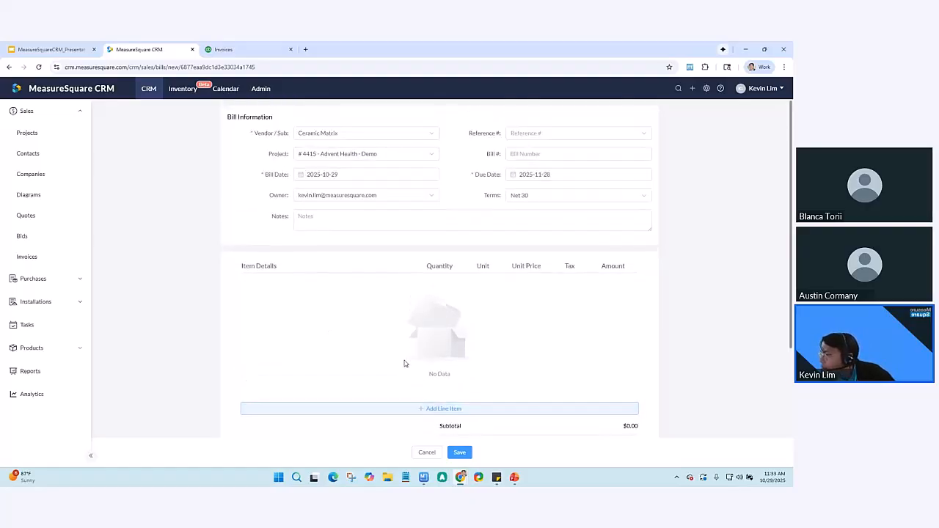
pyautogui.click(421, 452)
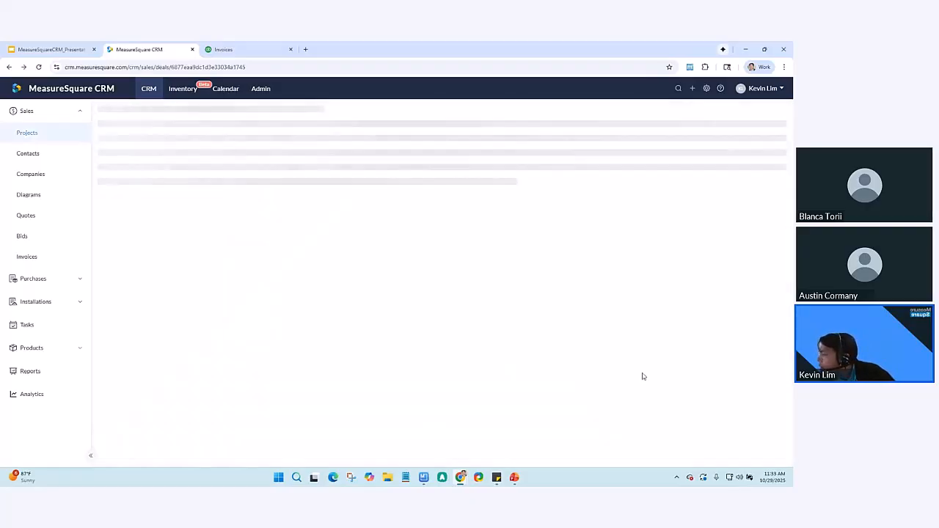
# Step: Start a new bill for the project and import all items from Milliken's approved Jul 16, 2025 purchase order
pyautogui.click(781, 311)
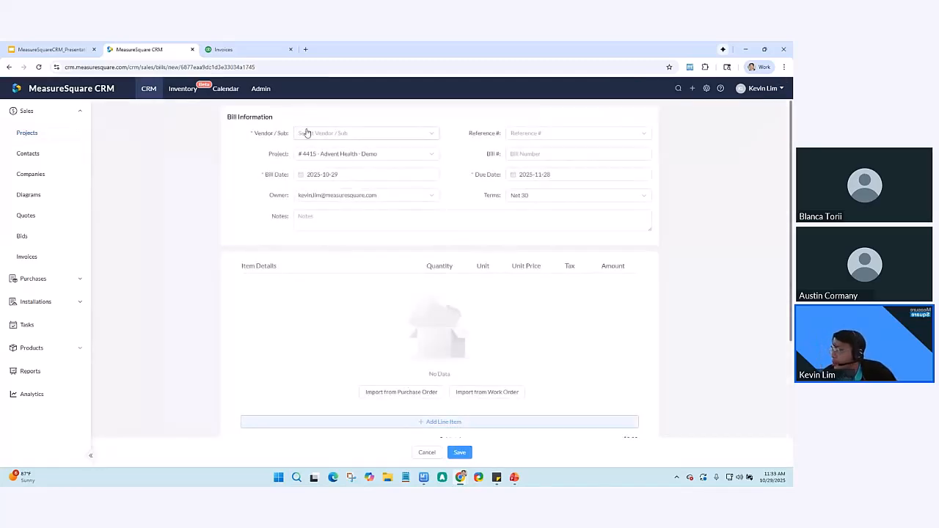
pyautogui.click(375, 395)
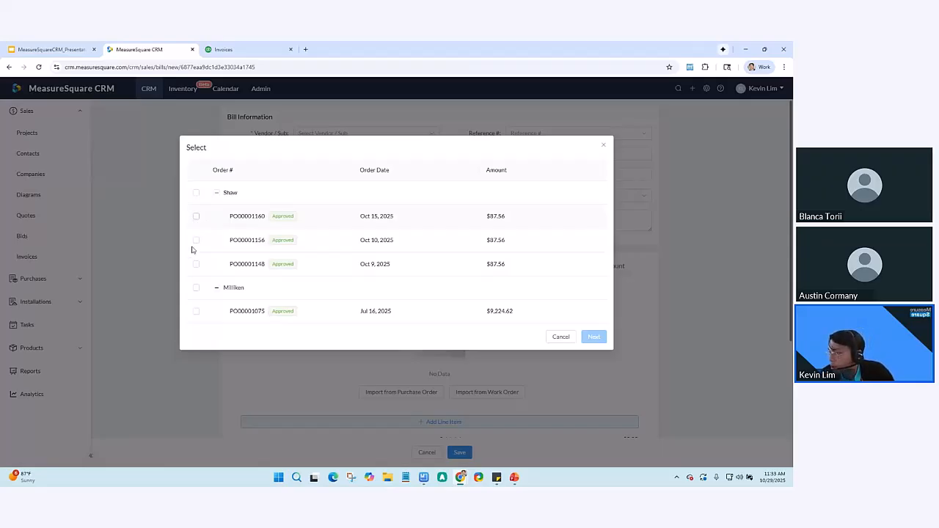
pyautogui.click(195, 312)
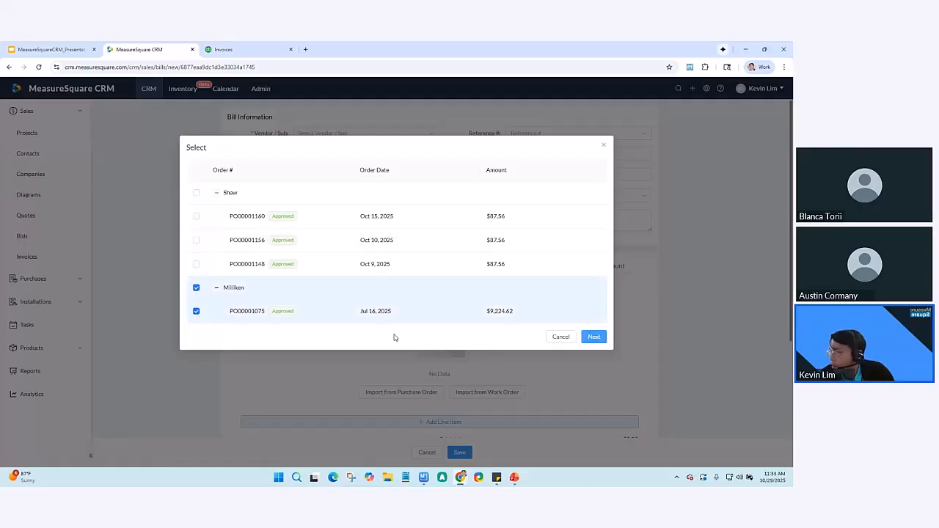
pyautogui.click(595, 338)
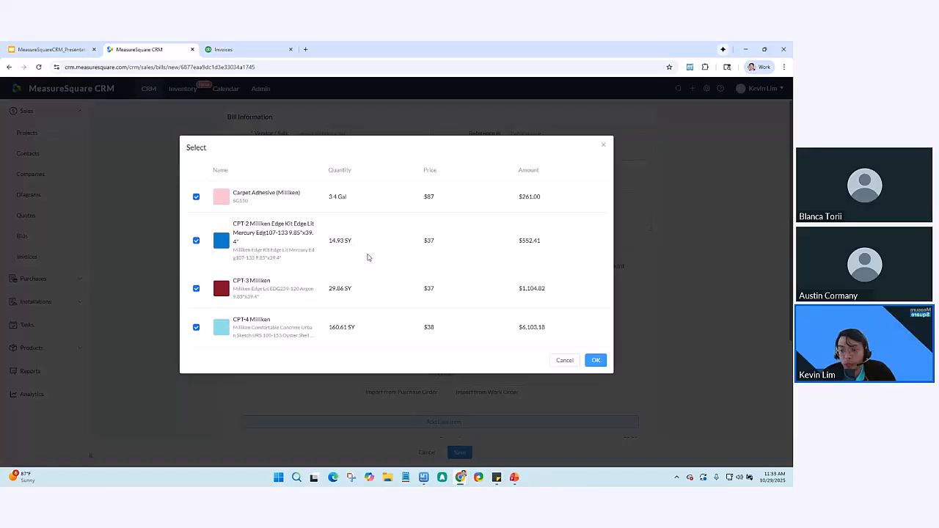
pyautogui.click(594, 360)
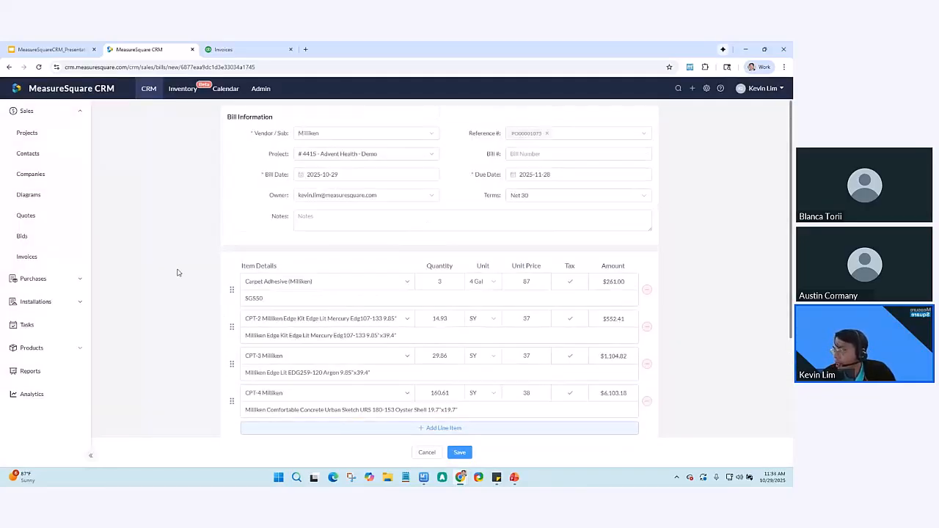
# Step: Check the imported line items and totals, save the Milliken bill, and review the saved bill
pyautogui.scroll(-1, 151, 315)
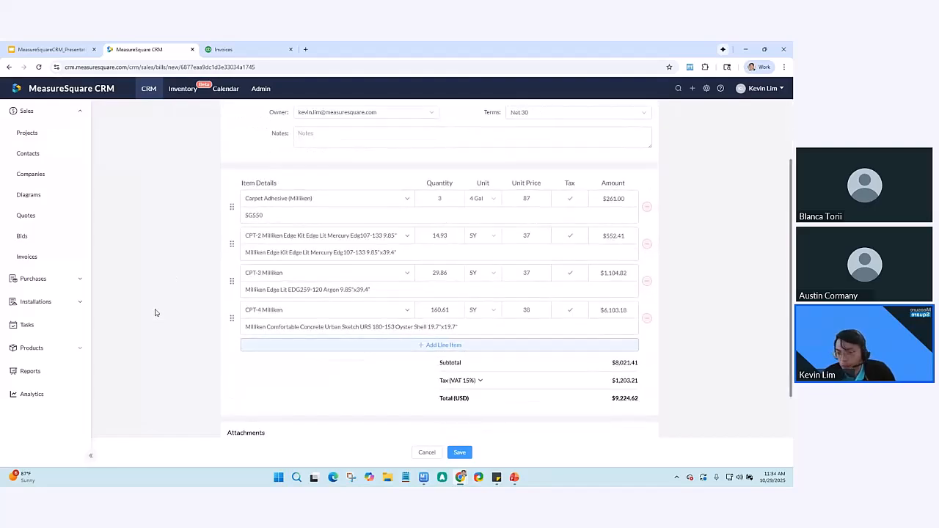
pyautogui.scroll(-1, 154, 313)
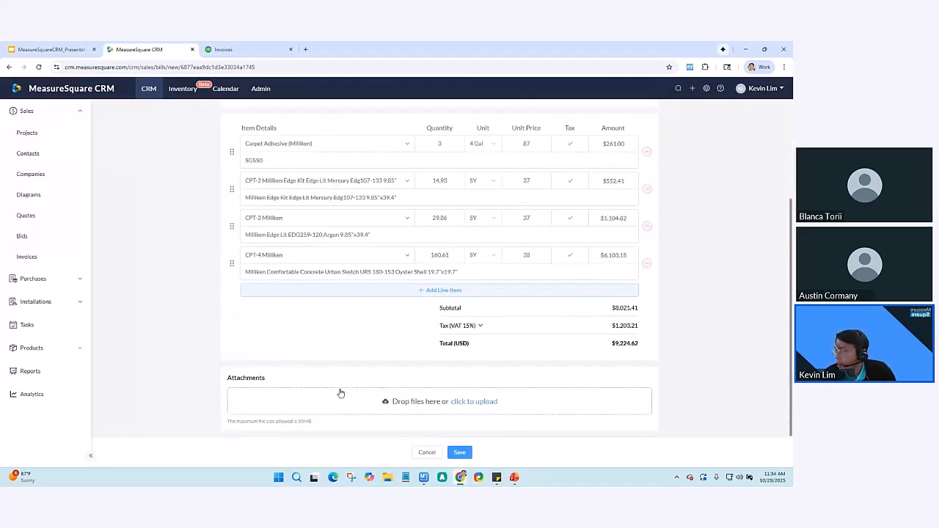
pyautogui.click(459, 453)
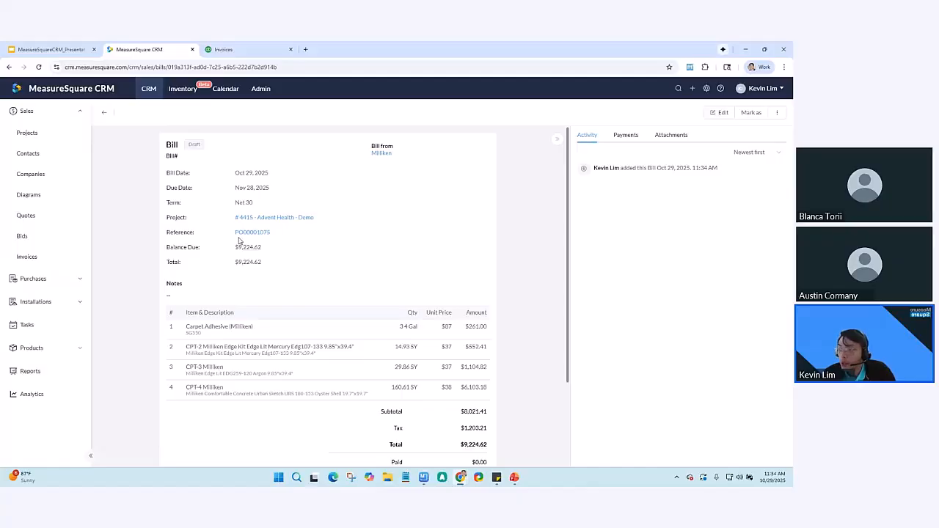
pyautogui.scroll(-1, 229, 249)
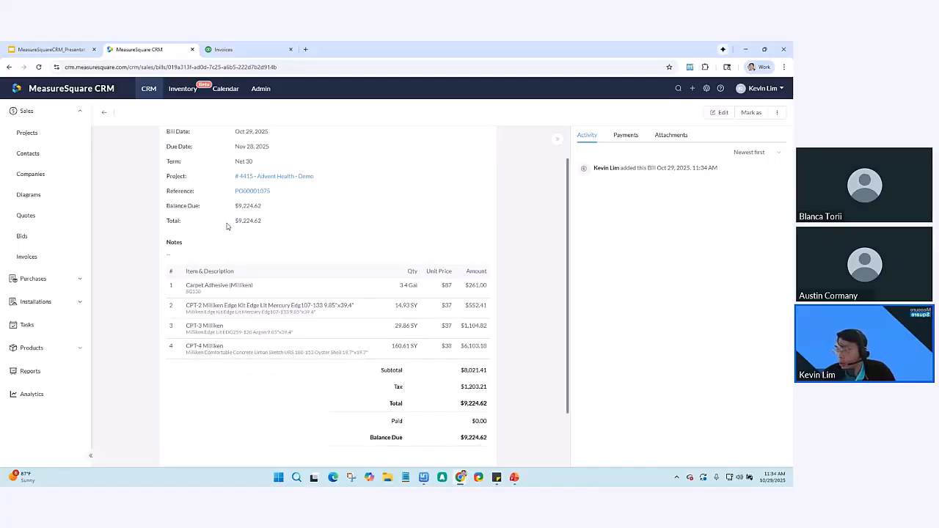
pyautogui.scroll(-1, 220, 345)
pyautogui.scroll(3, 226, 404)
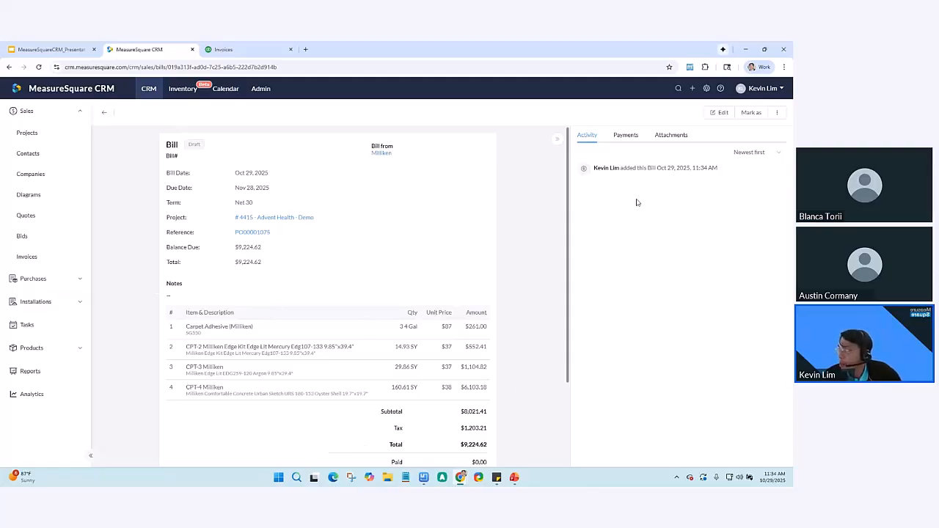
# Step: Record a check payment for the Milliken bill's full amount of $9,224.62
pyautogui.click(628, 137)
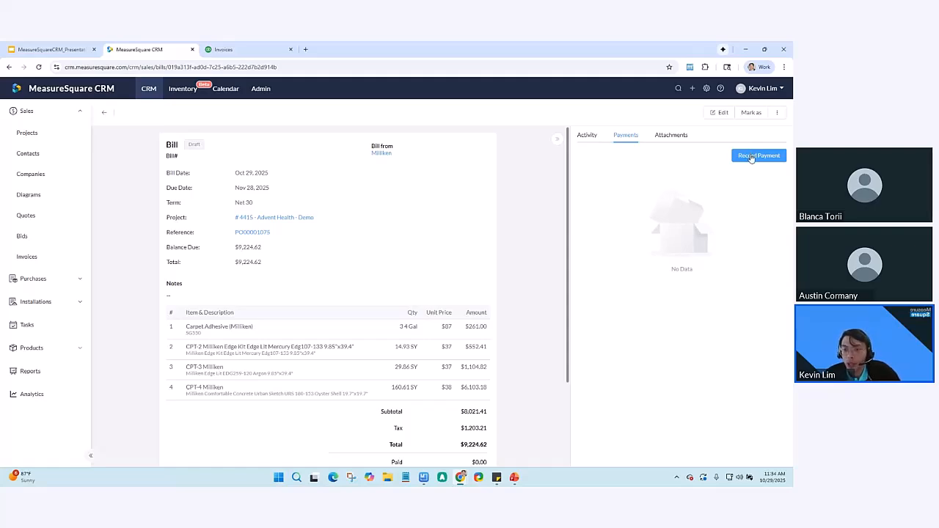
pyautogui.click(751, 156)
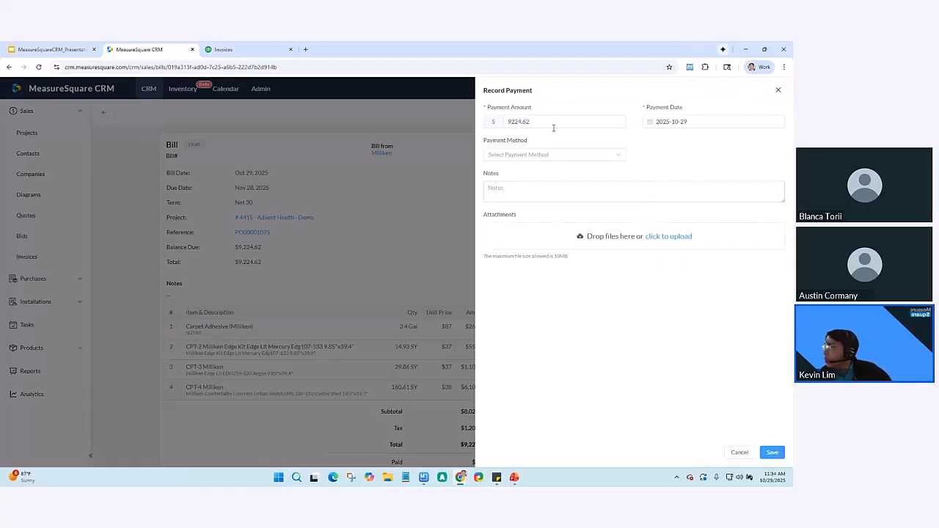
pyautogui.click(572, 156)
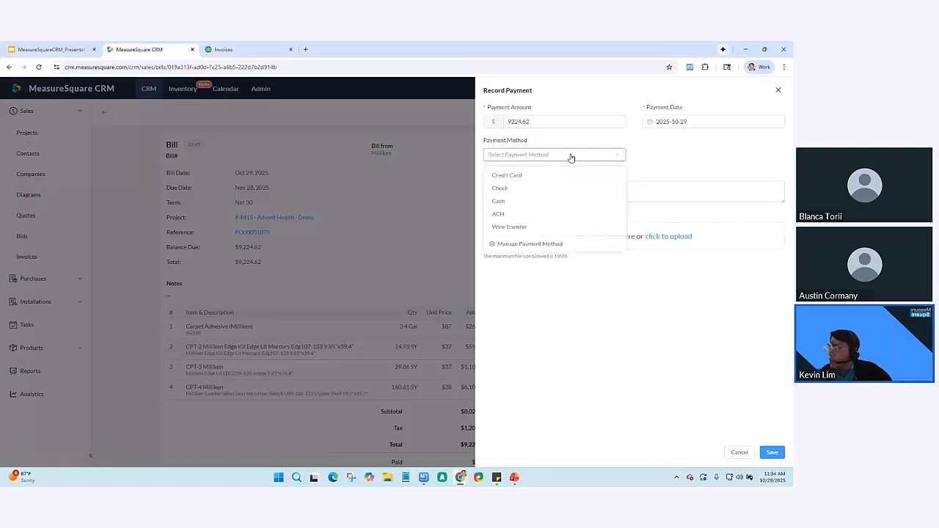
pyautogui.click(546, 189)
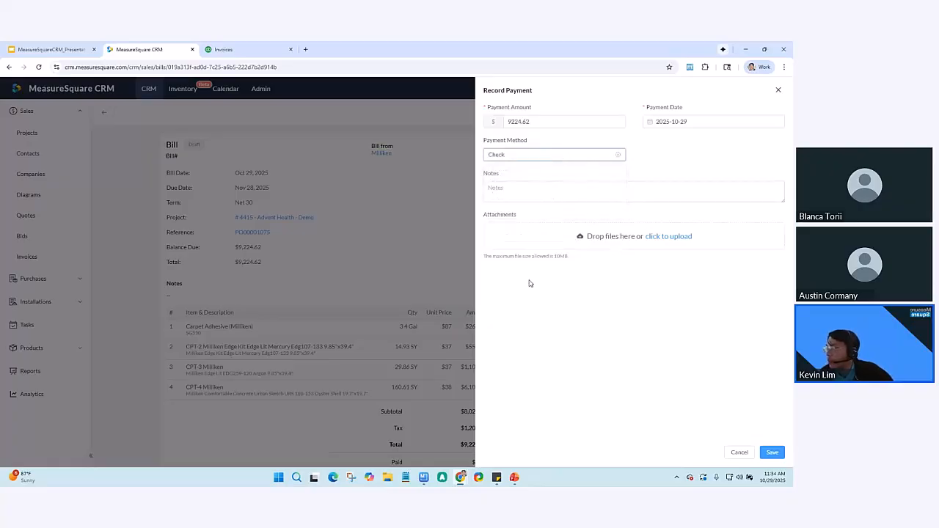
pyautogui.click(770, 453)
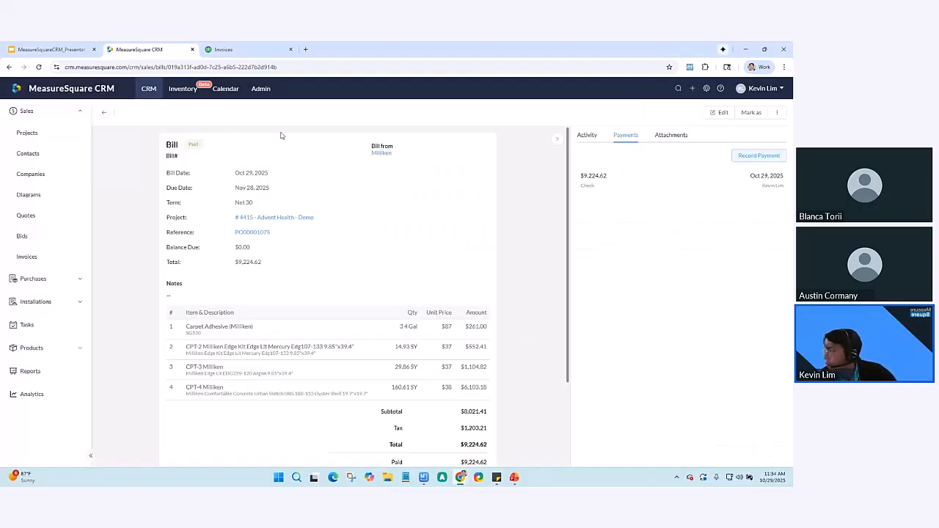
# Step: Return to the Advent Health - Demo project and open the What's New release notes
pyautogui.click(105, 113)
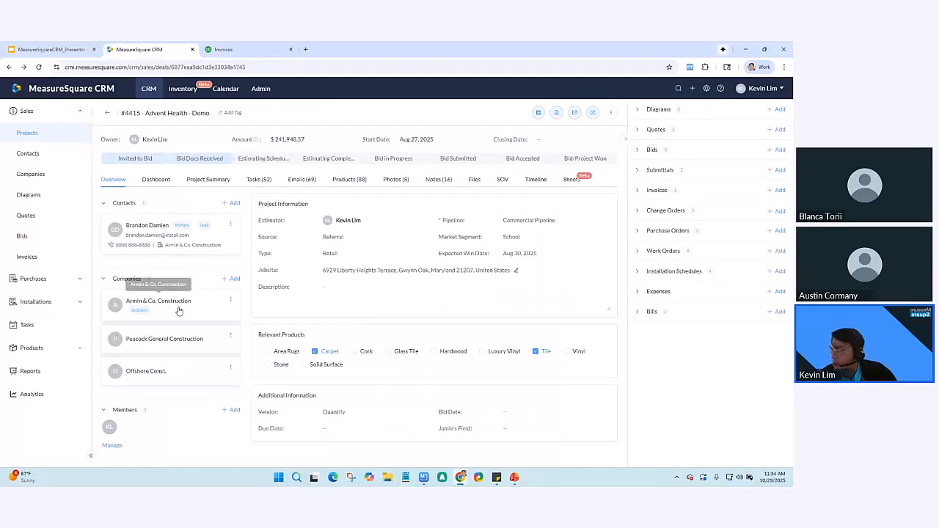
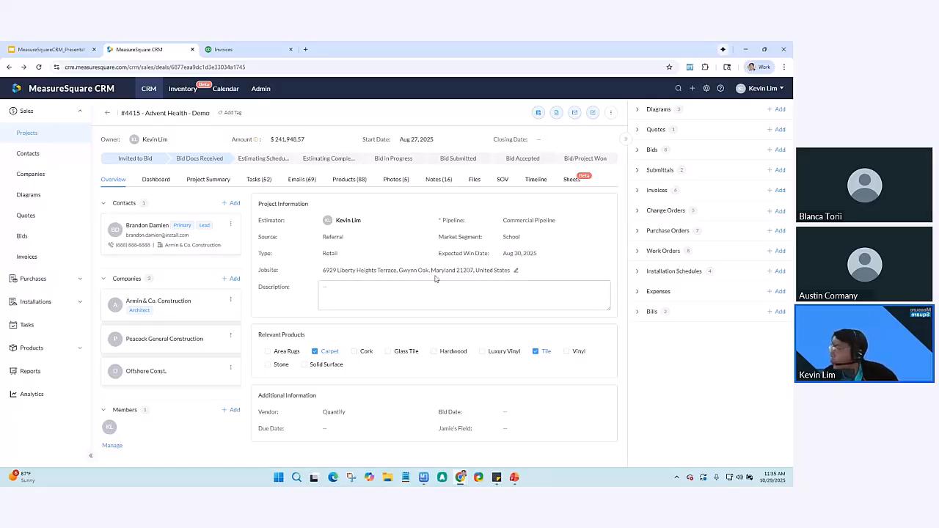
pyautogui.click(755, 96)
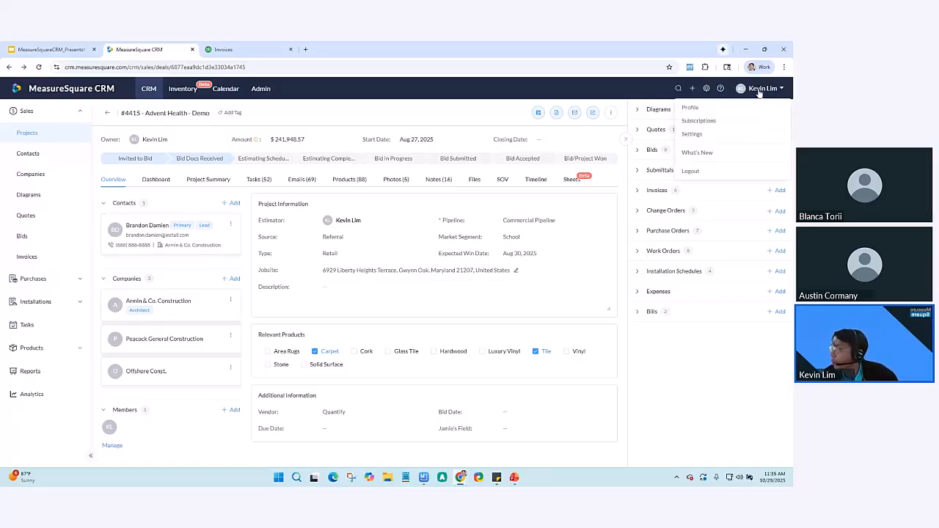
pyautogui.click(728, 154)
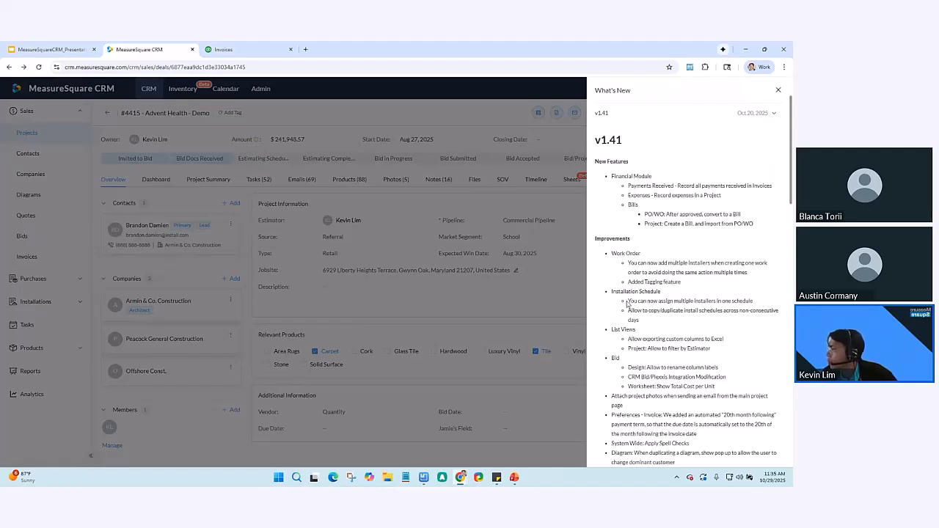
# Step: Finish viewing the v1.41 release notes and open the orders of the project's invoiced bid, Bid-00000832
pyautogui.scroll(-1, 628, 304)
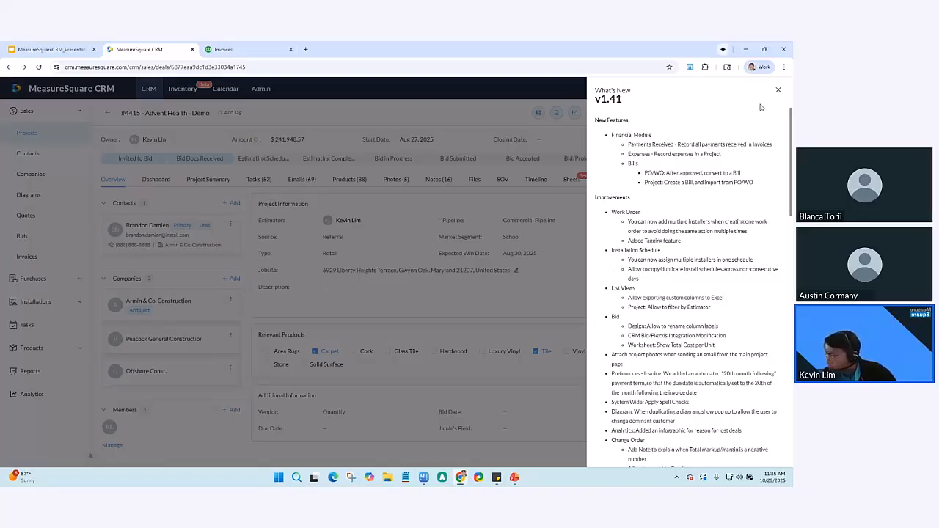
pyautogui.click(778, 90)
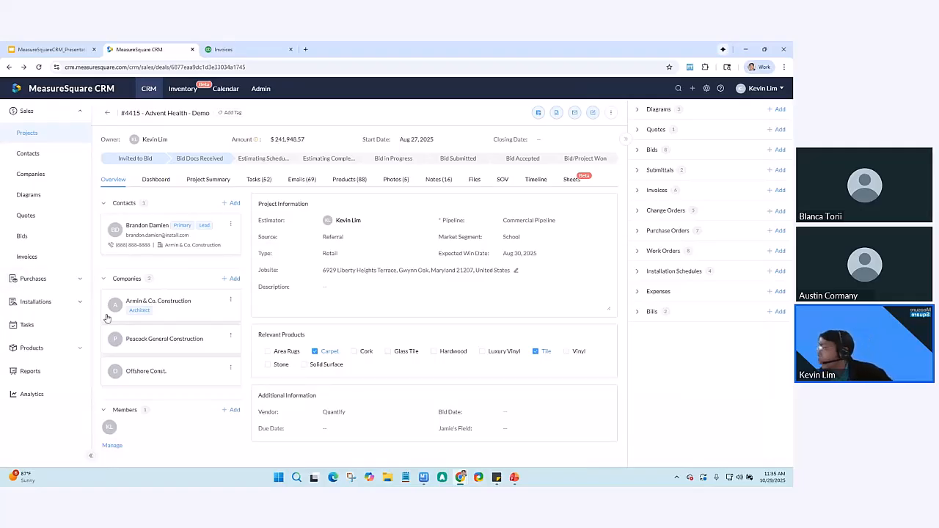
pyautogui.click(681, 150)
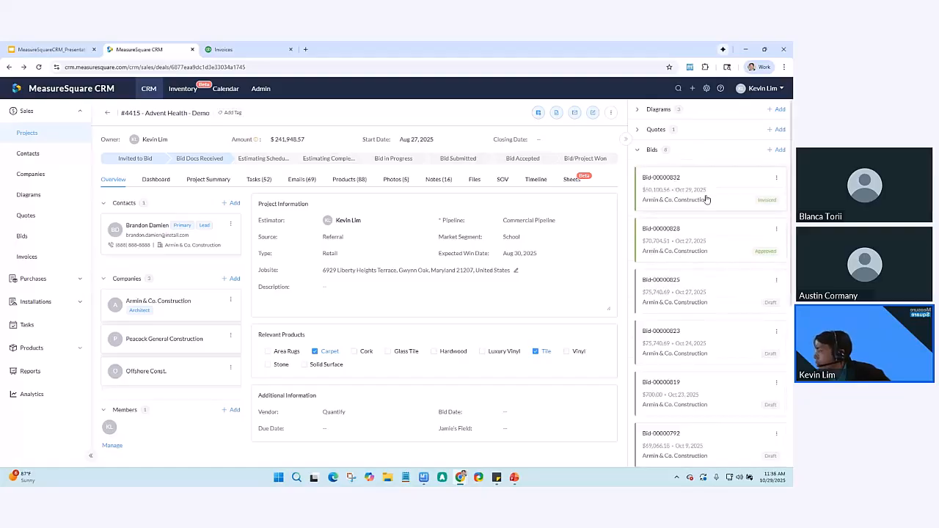
pyautogui.click(712, 192)
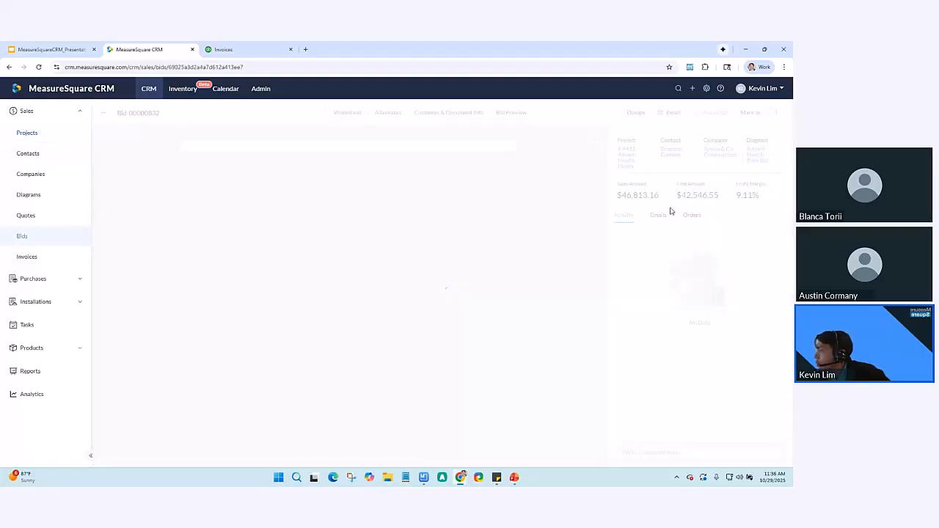
pyautogui.doubleClick(693, 214)
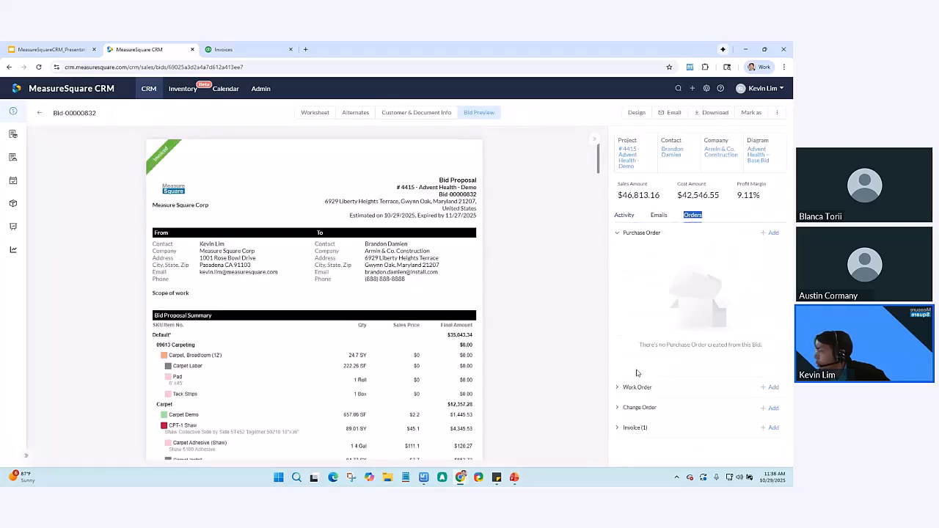
# Step: Start a work order from the bid, selecting all material and labor items in the Default group
pyautogui.click(650, 405)
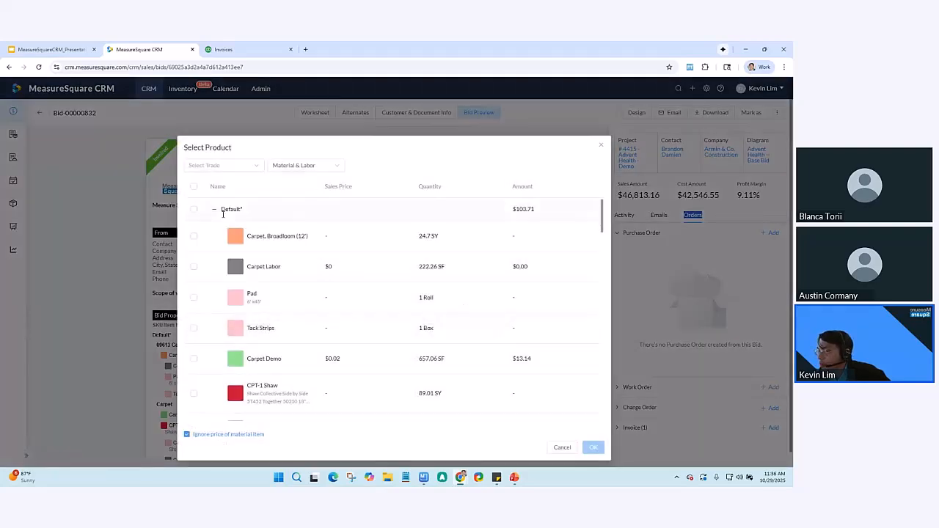
pyautogui.scroll(-5, 215, 329)
pyautogui.scroll(5, 212, 326)
pyautogui.scroll(-10, 208, 320)
pyautogui.scroll(10, 206, 316)
pyautogui.click(194, 210)
pyautogui.scroll(-5, 367, 345)
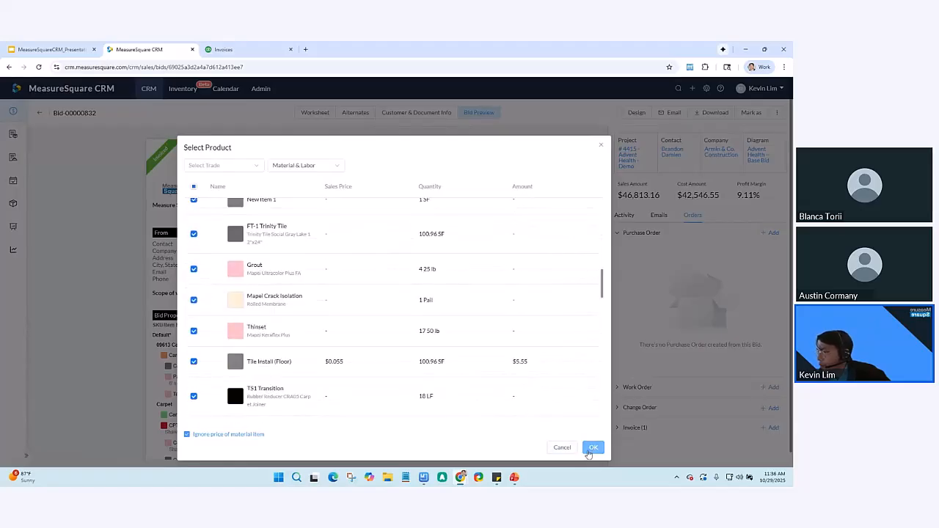
pyautogui.click(593, 448)
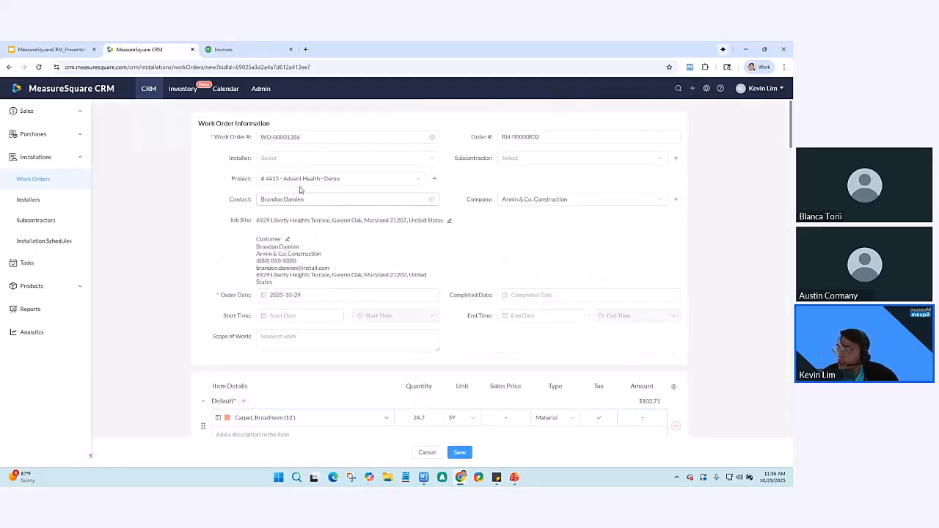
# Step: Assign three installers to the new work order, and leave it without saving the changes
pyautogui.click(291, 158)
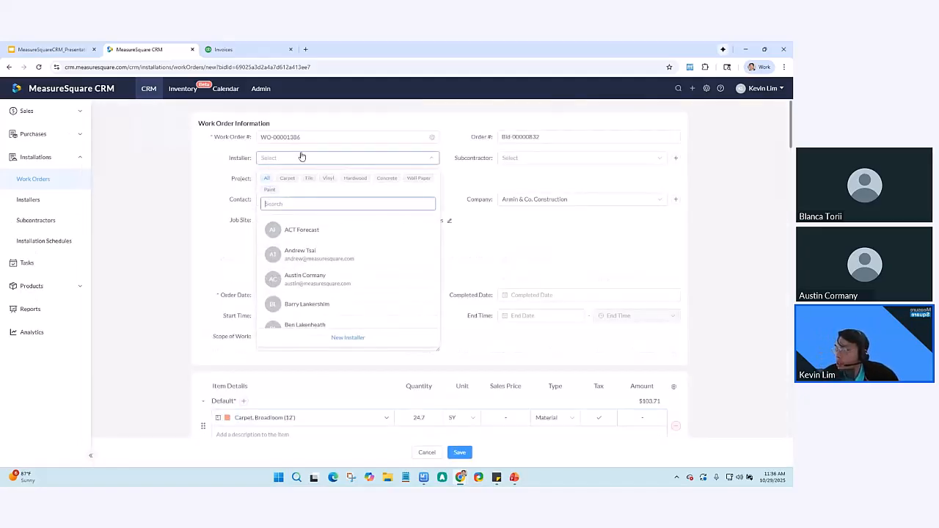
pyautogui.scroll(-1, 301, 243)
pyautogui.click(304, 250)
pyautogui.scroll(1, 304, 253)
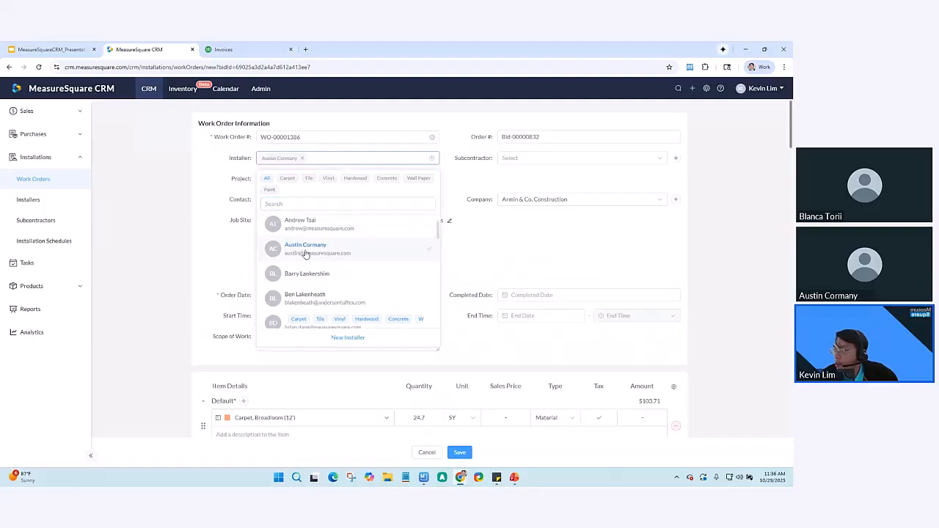
pyautogui.click(307, 255)
pyautogui.scroll(-2, 306, 256)
pyautogui.click(306, 251)
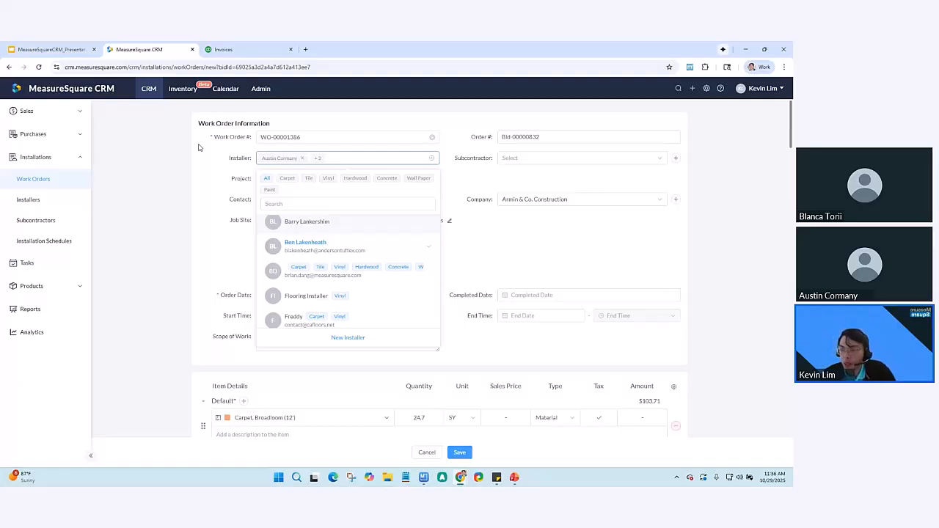
pyautogui.click(182, 240)
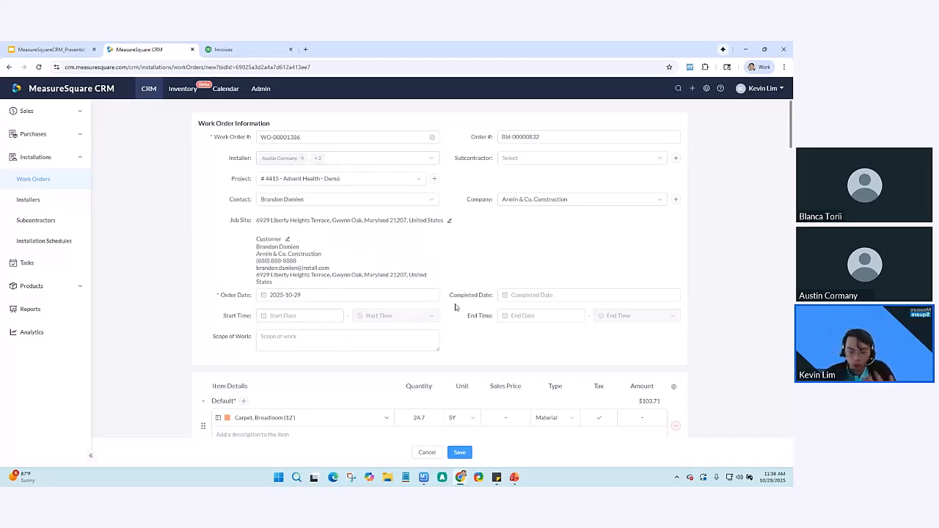
pyautogui.click(423, 454)
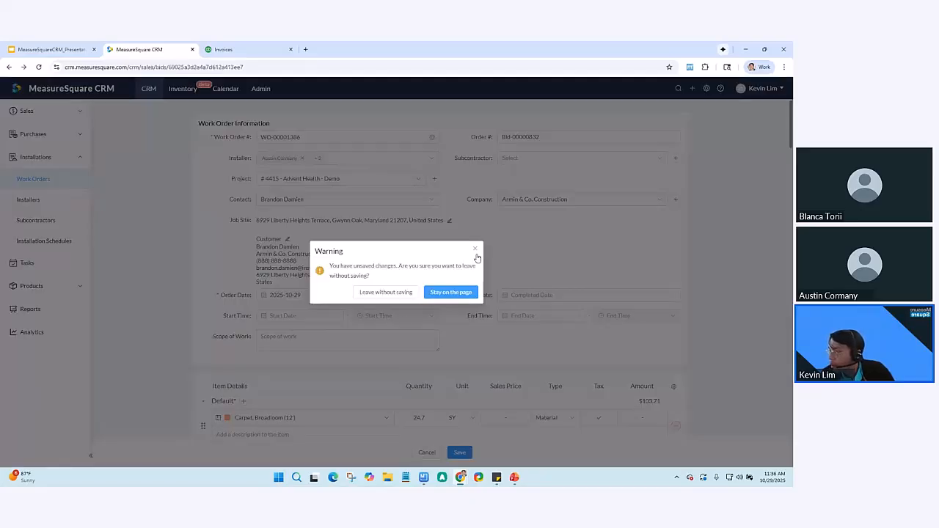
pyautogui.click(390, 292)
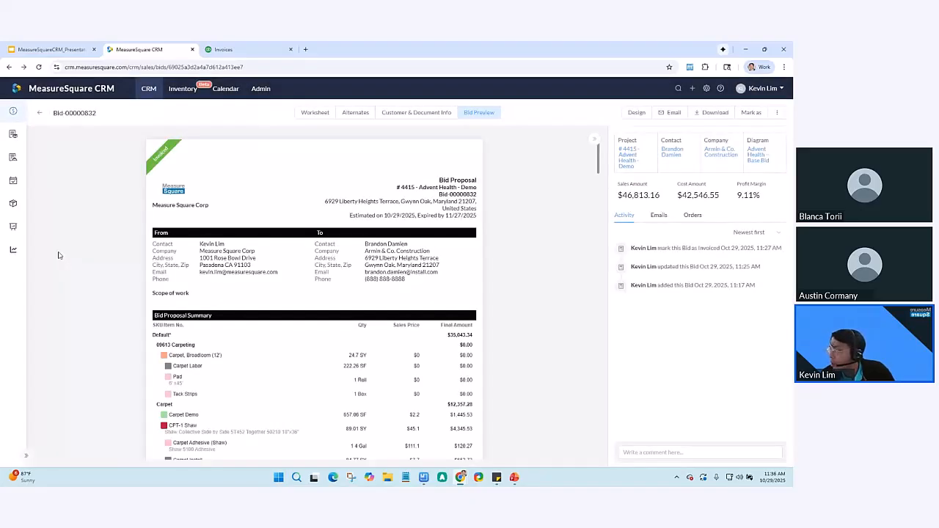
# Step: Leave the bid and open the installation schedules in the weekly calendar view
pyautogui.click(41, 115)
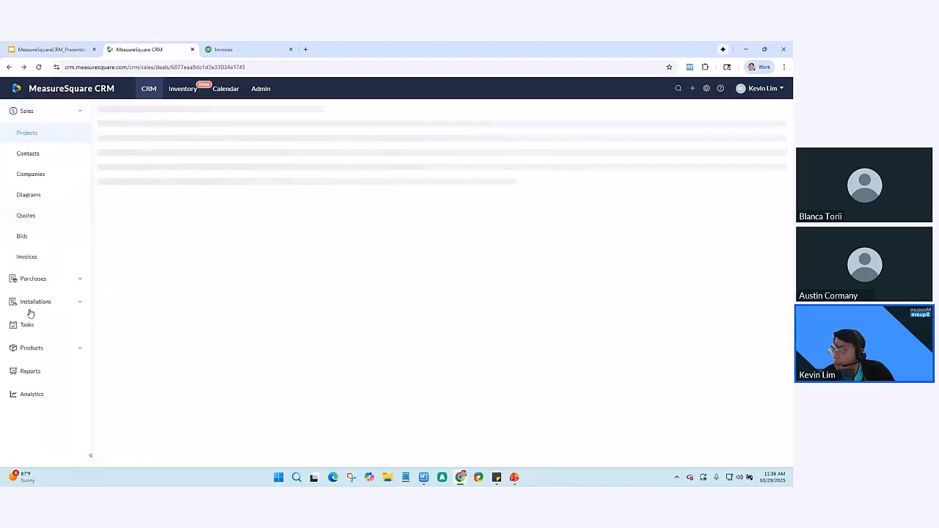
pyautogui.click(33, 302)
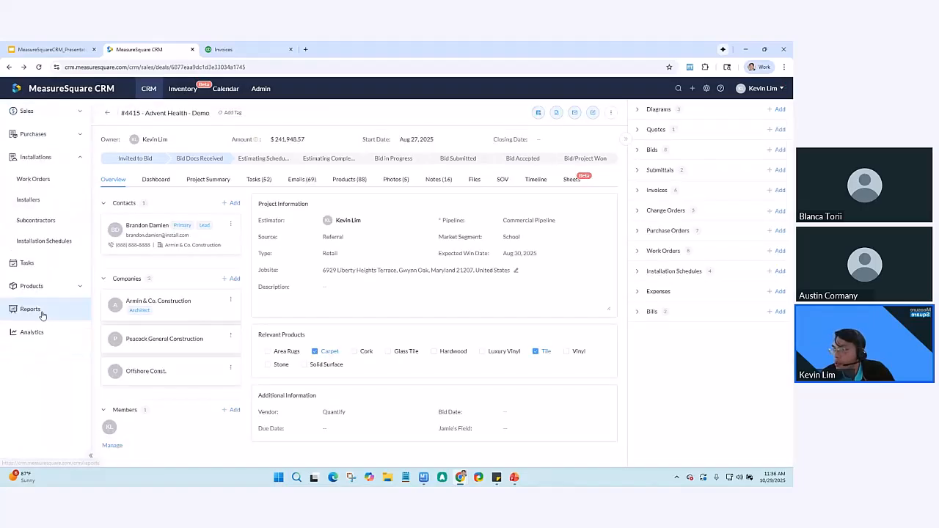
pyautogui.click(45, 244)
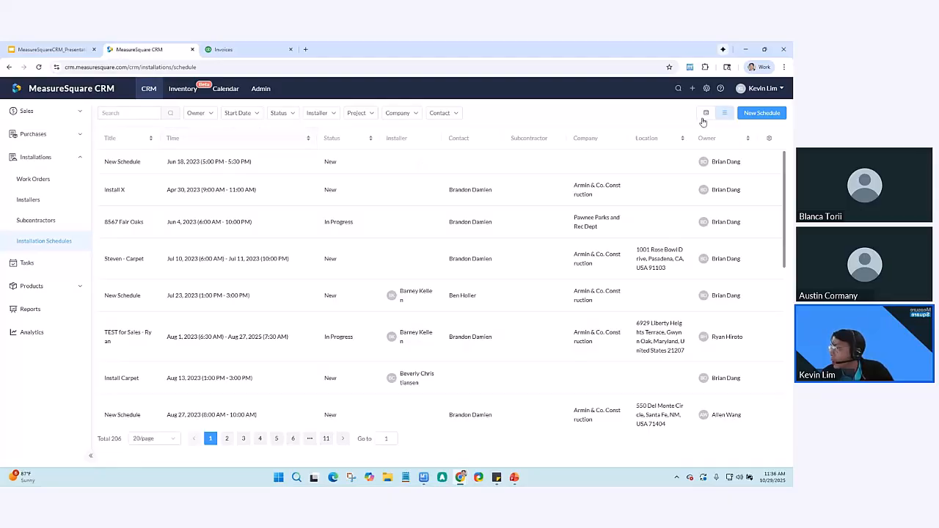
pyautogui.click(705, 114)
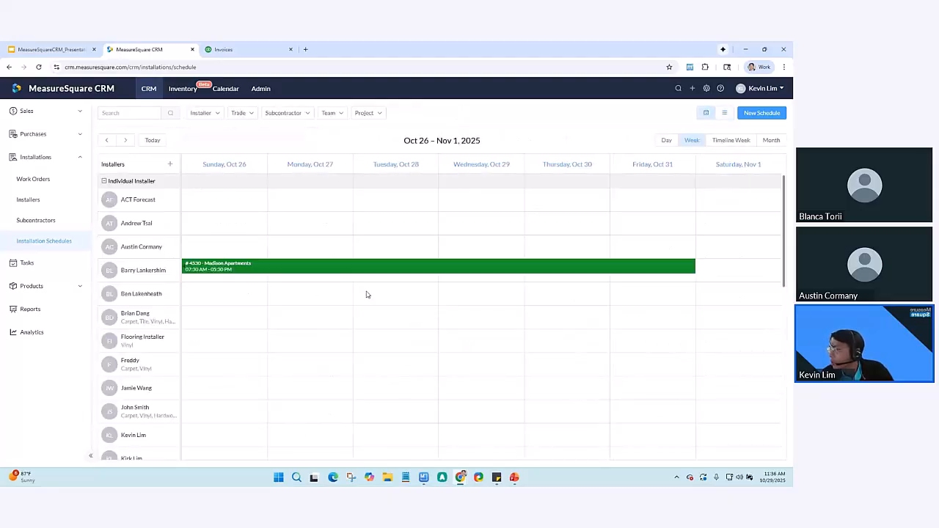
# Step: Create an all-day installation schedule for October 30, 2025 assigned to three installers, including Flooring Installer
pyautogui.click(563, 290)
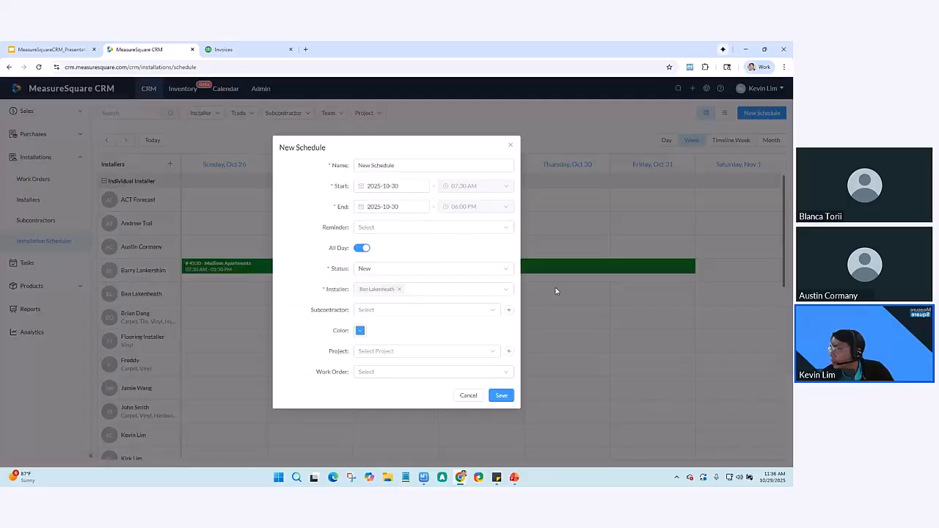
pyautogui.click(401, 166)
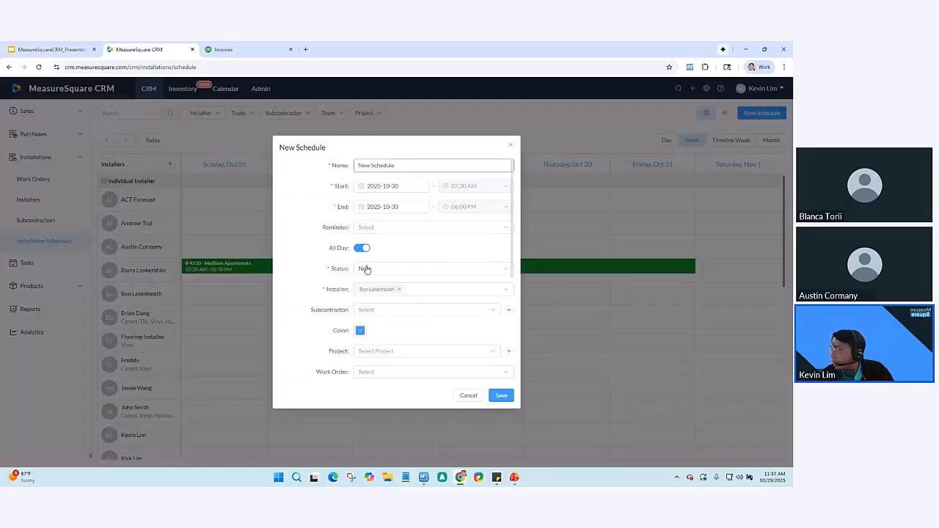
pyautogui.click(422, 291)
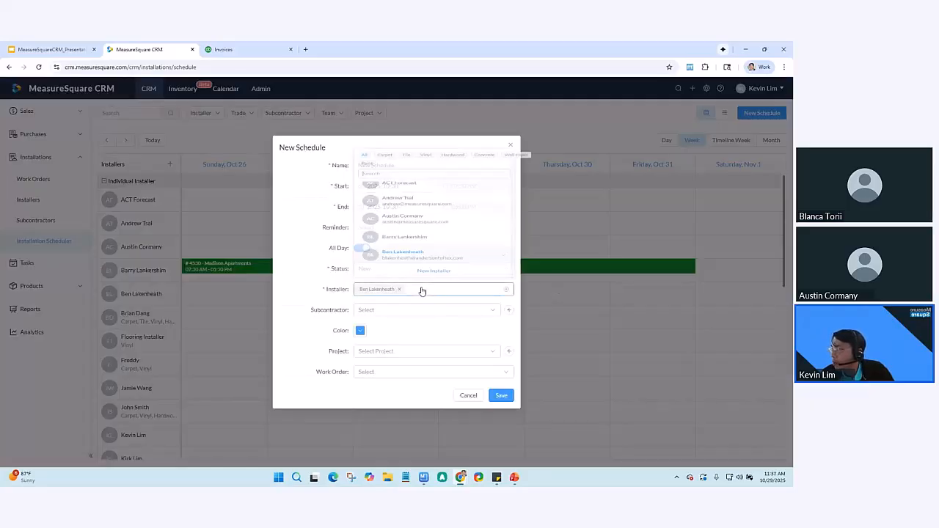
pyautogui.click(413, 221)
pyautogui.scroll(-2, 409, 238)
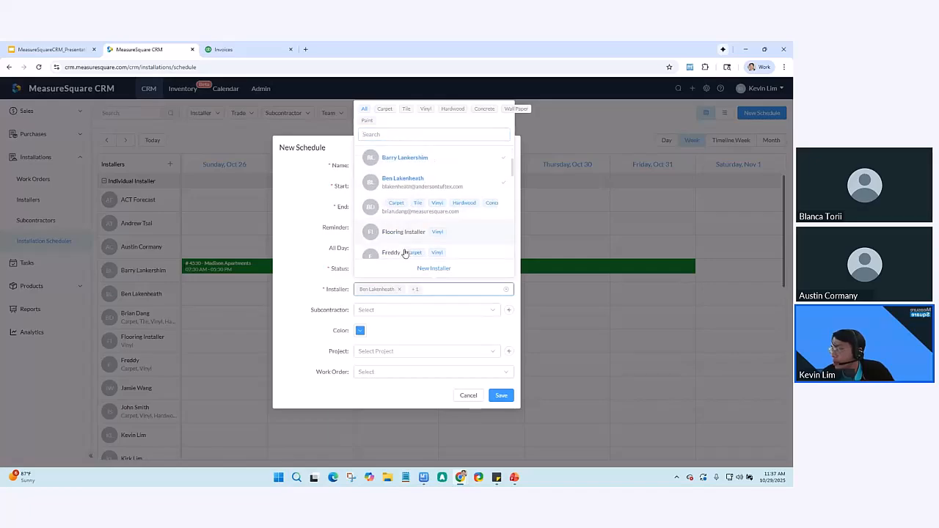
pyautogui.click(400, 218)
pyautogui.click(300, 399)
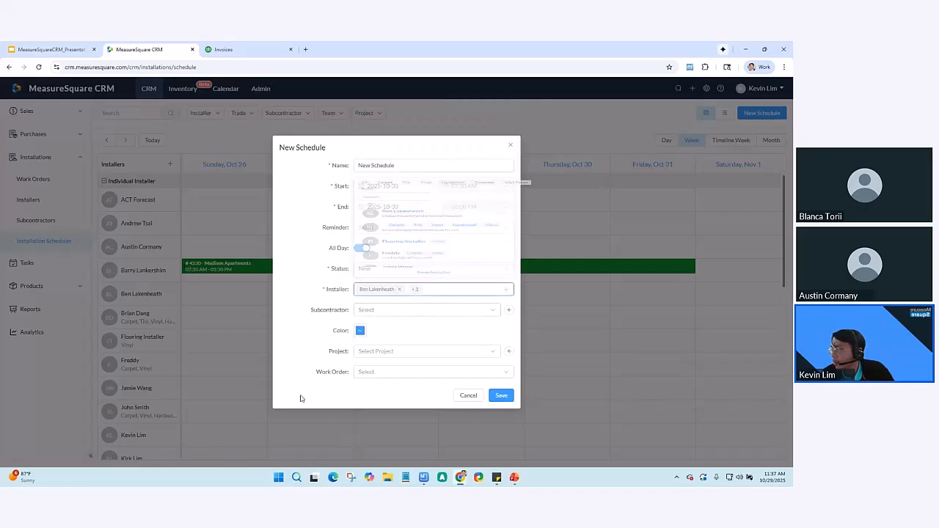
pyautogui.click(501, 396)
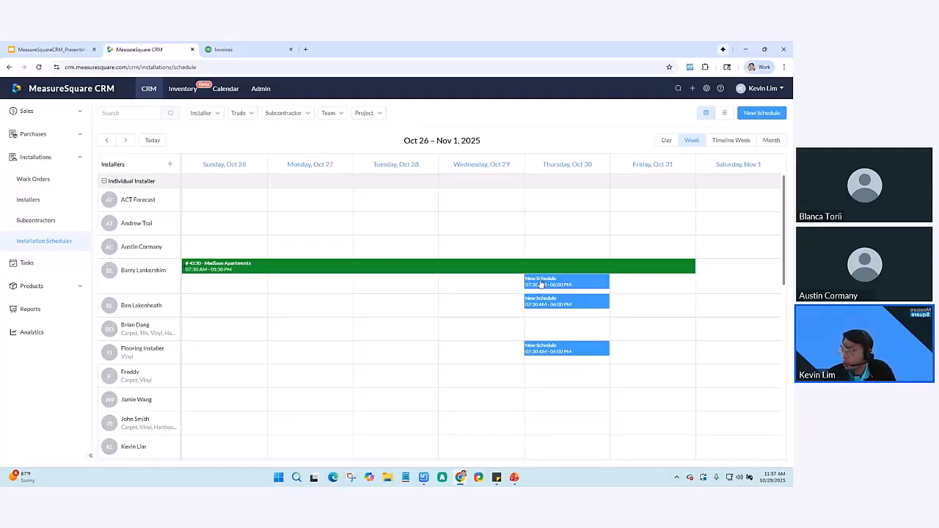
# Step: Duplicate the October 30 installation schedule with dates 2025-11-04 to 2025-12-04, and check the copy in the following week's calendar
pyautogui.scroll(-1, 537, 358)
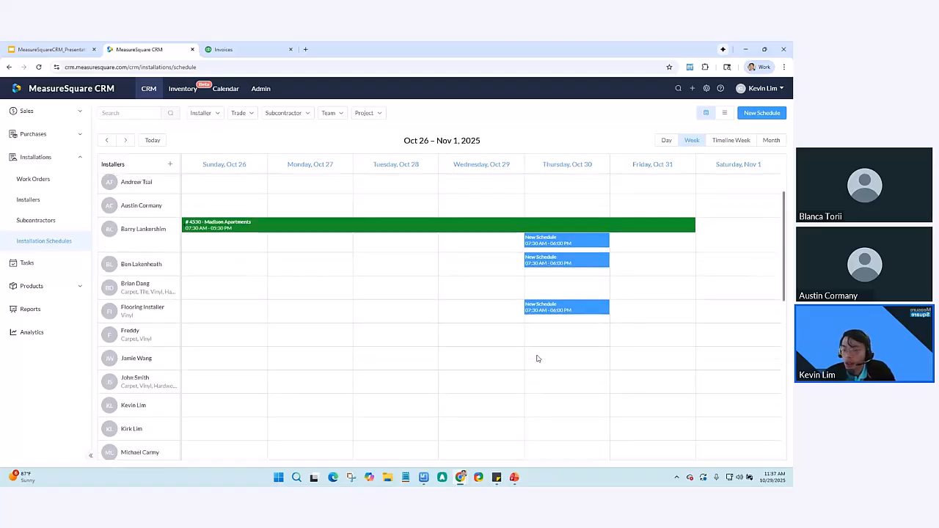
pyautogui.click(549, 262)
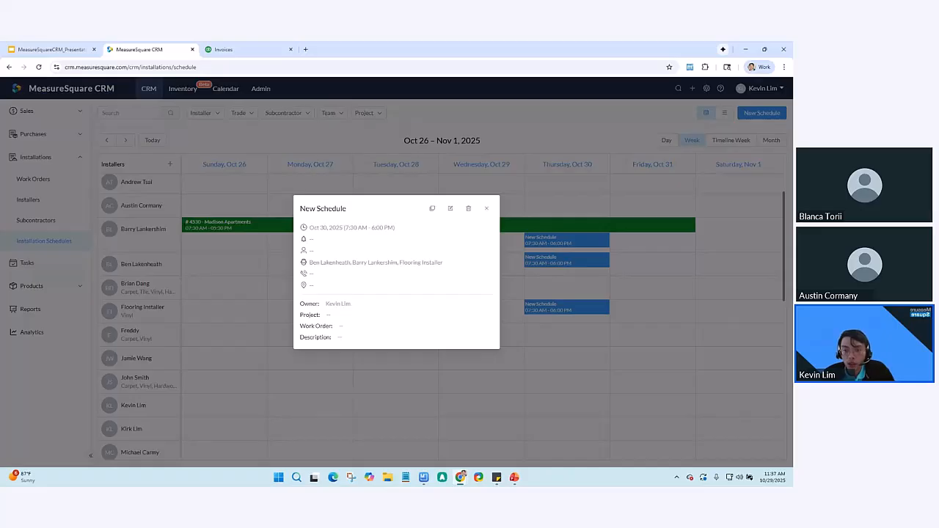
pyautogui.click(432, 210)
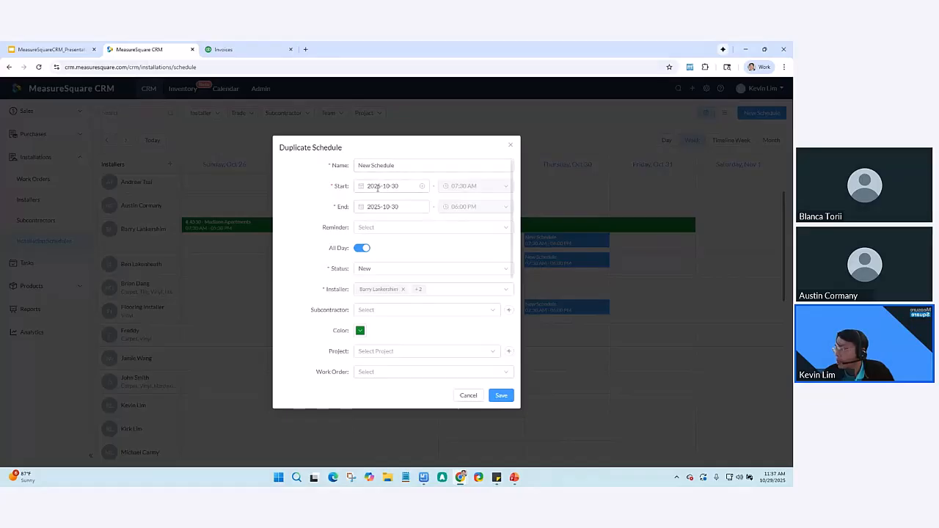
pyautogui.click(400, 188)
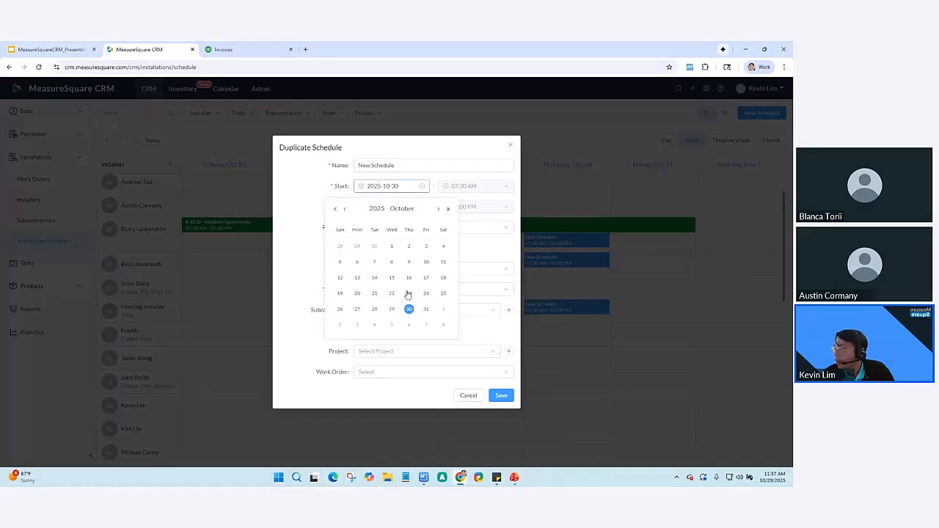
pyautogui.click(377, 330)
pyautogui.click(400, 208)
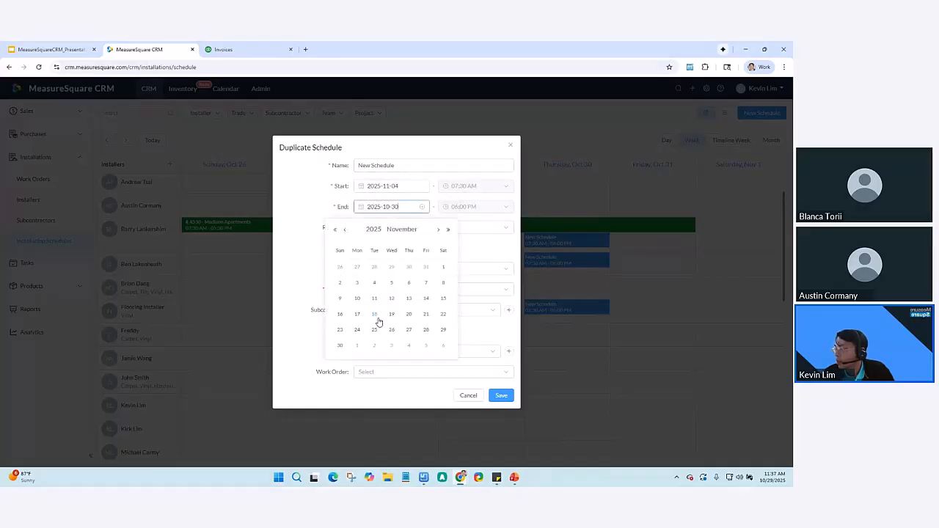
pyautogui.click(409, 353)
pyautogui.click(498, 397)
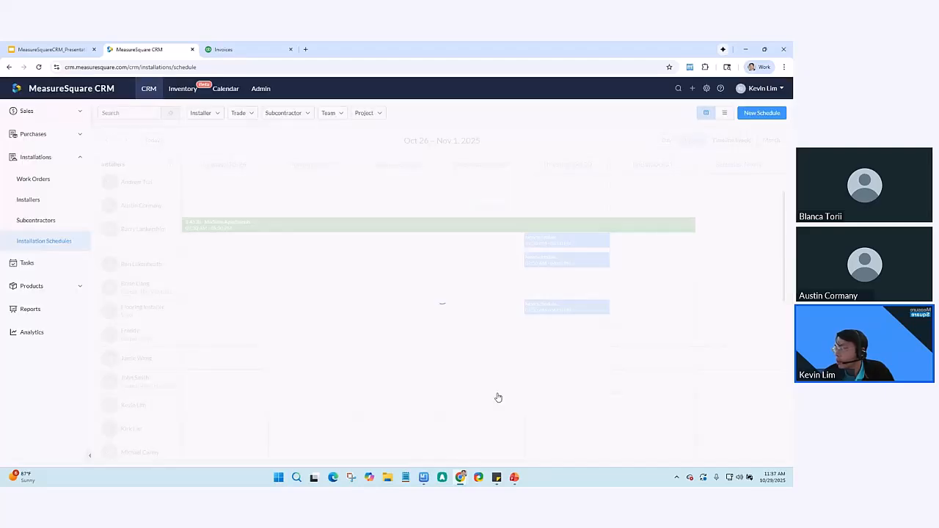
pyautogui.click(126, 141)
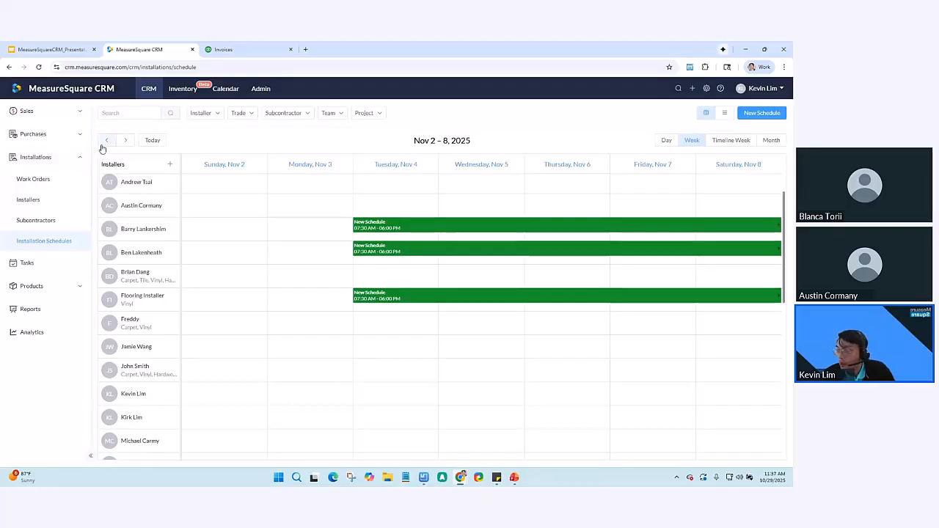
pyautogui.click(107, 140)
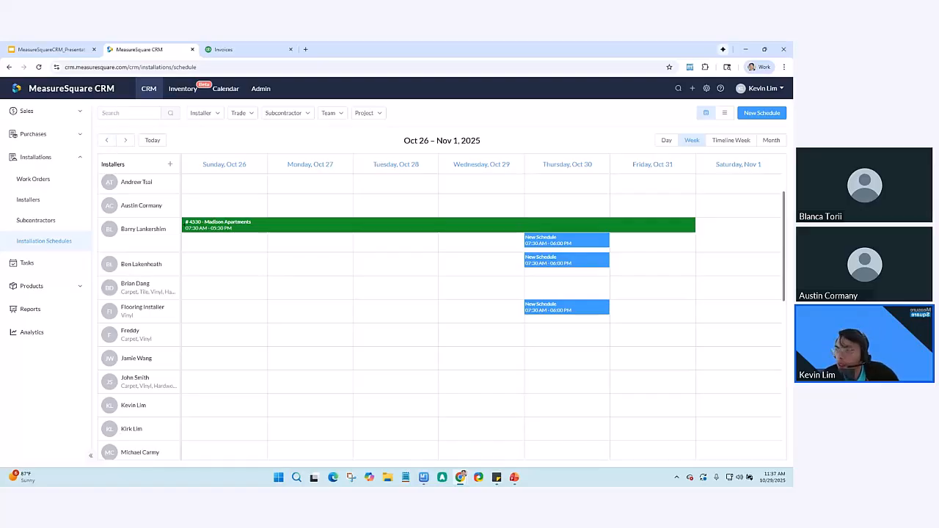
# Step: Open the sales projects and show them as a list instead of the pipeline board
pyautogui.click(32, 114)
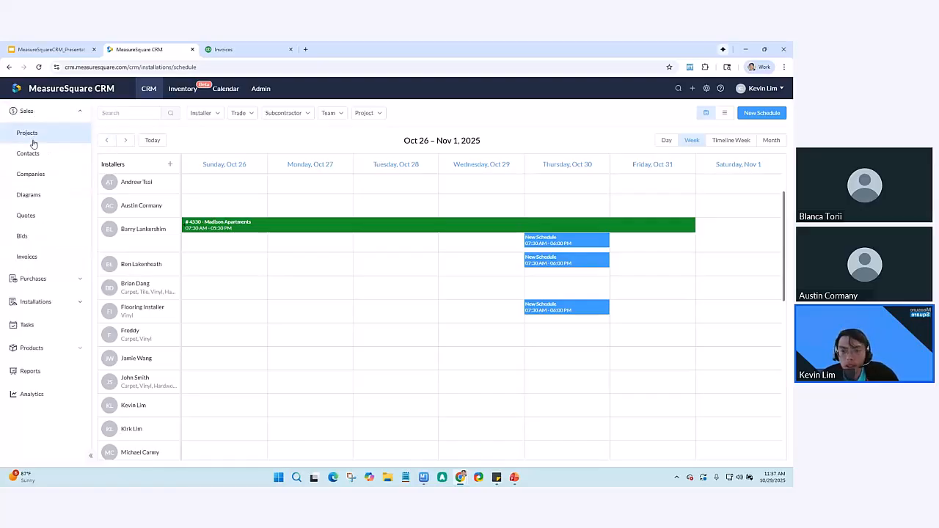
pyautogui.click(30, 136)
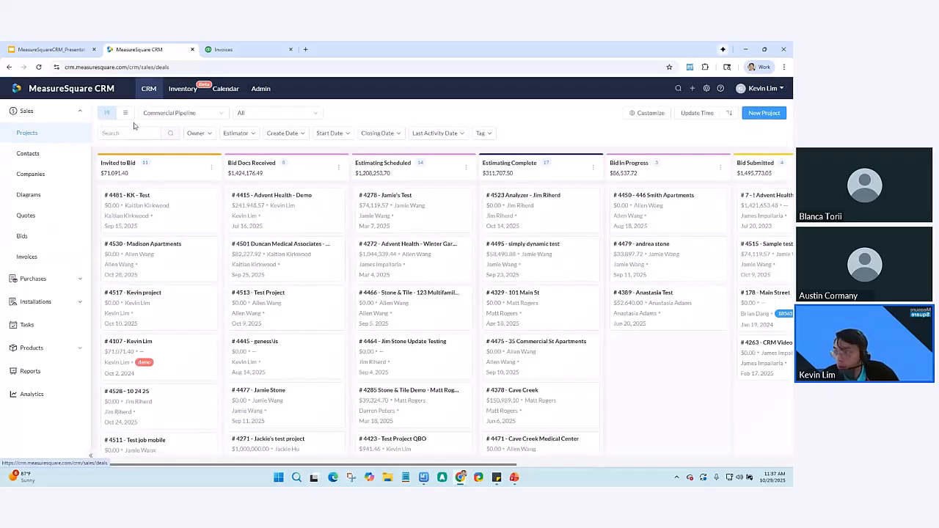
pyautogui.click(125, 115)
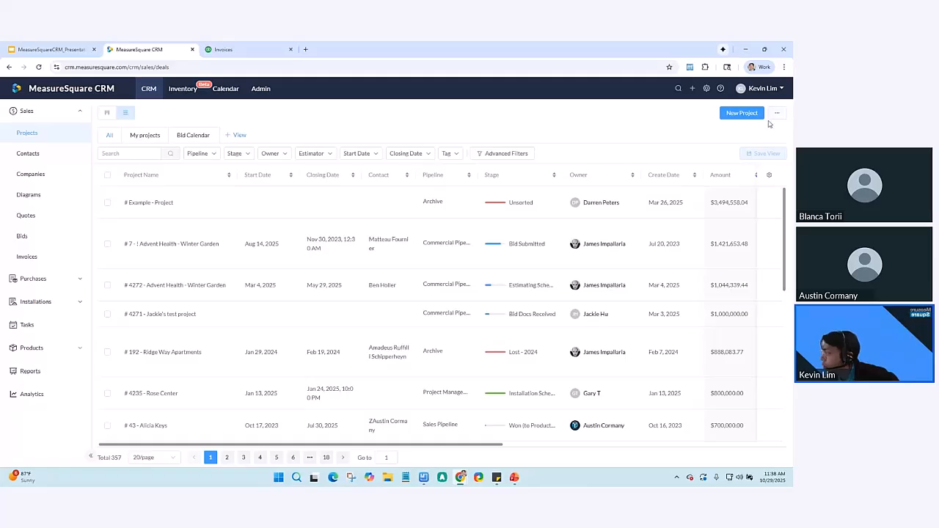
pyautogui.moveTo(775, 117)
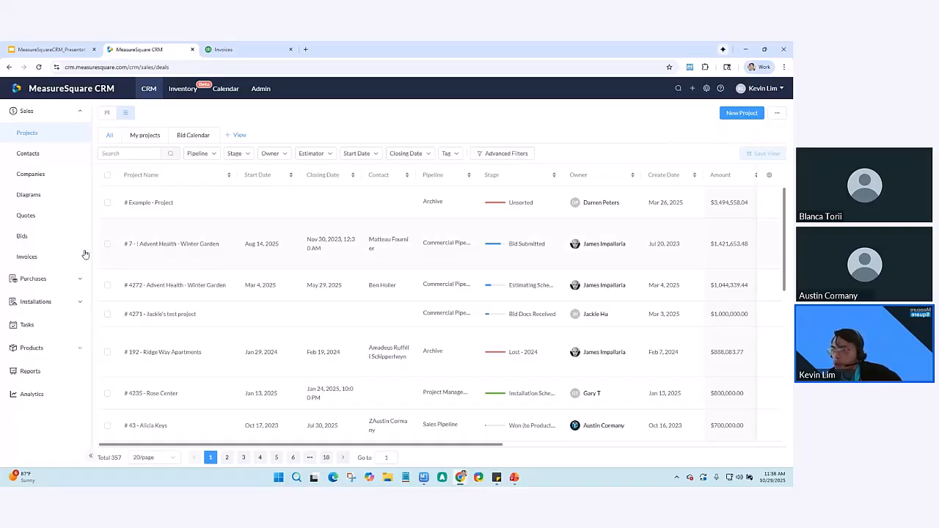
# Step: Open the quotes list and view its Excel export options without exporting
pyautogui.click(42, 220)
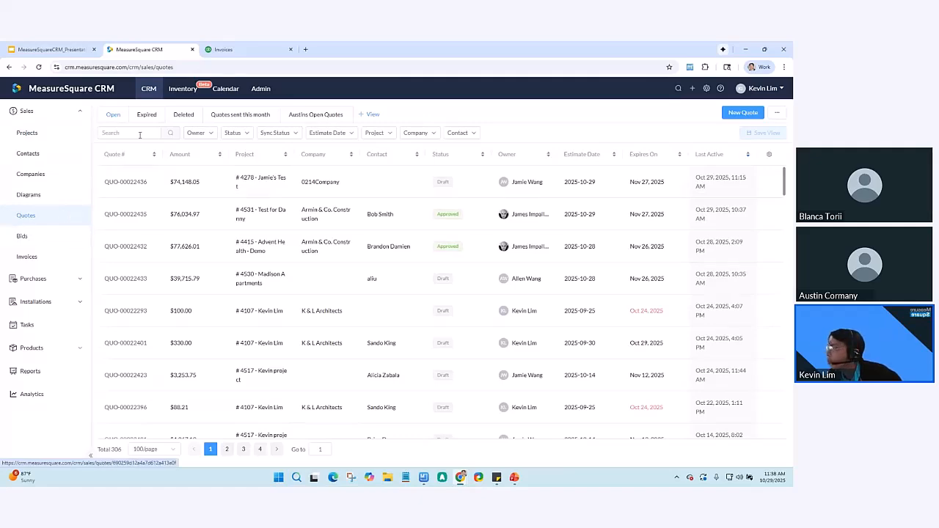
pyautogui.click(780, 114)
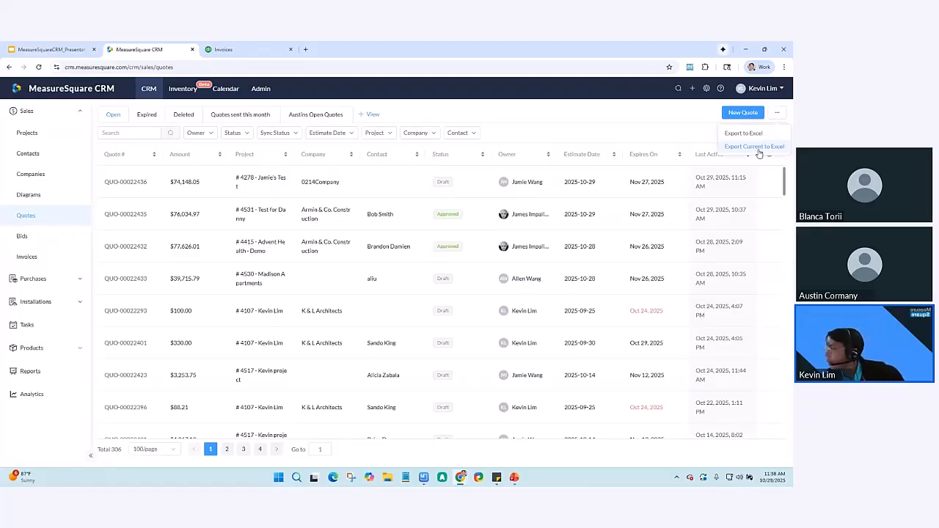
pyautogui.click(583, 132)
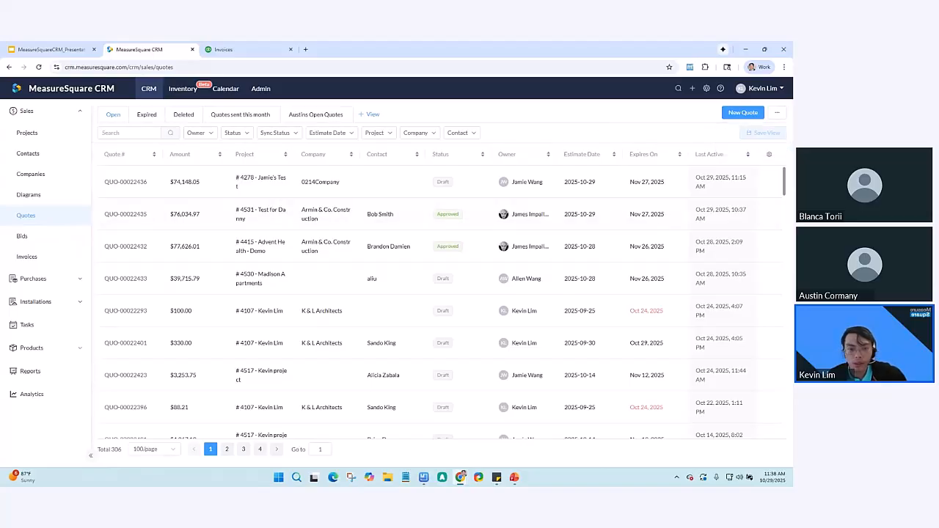